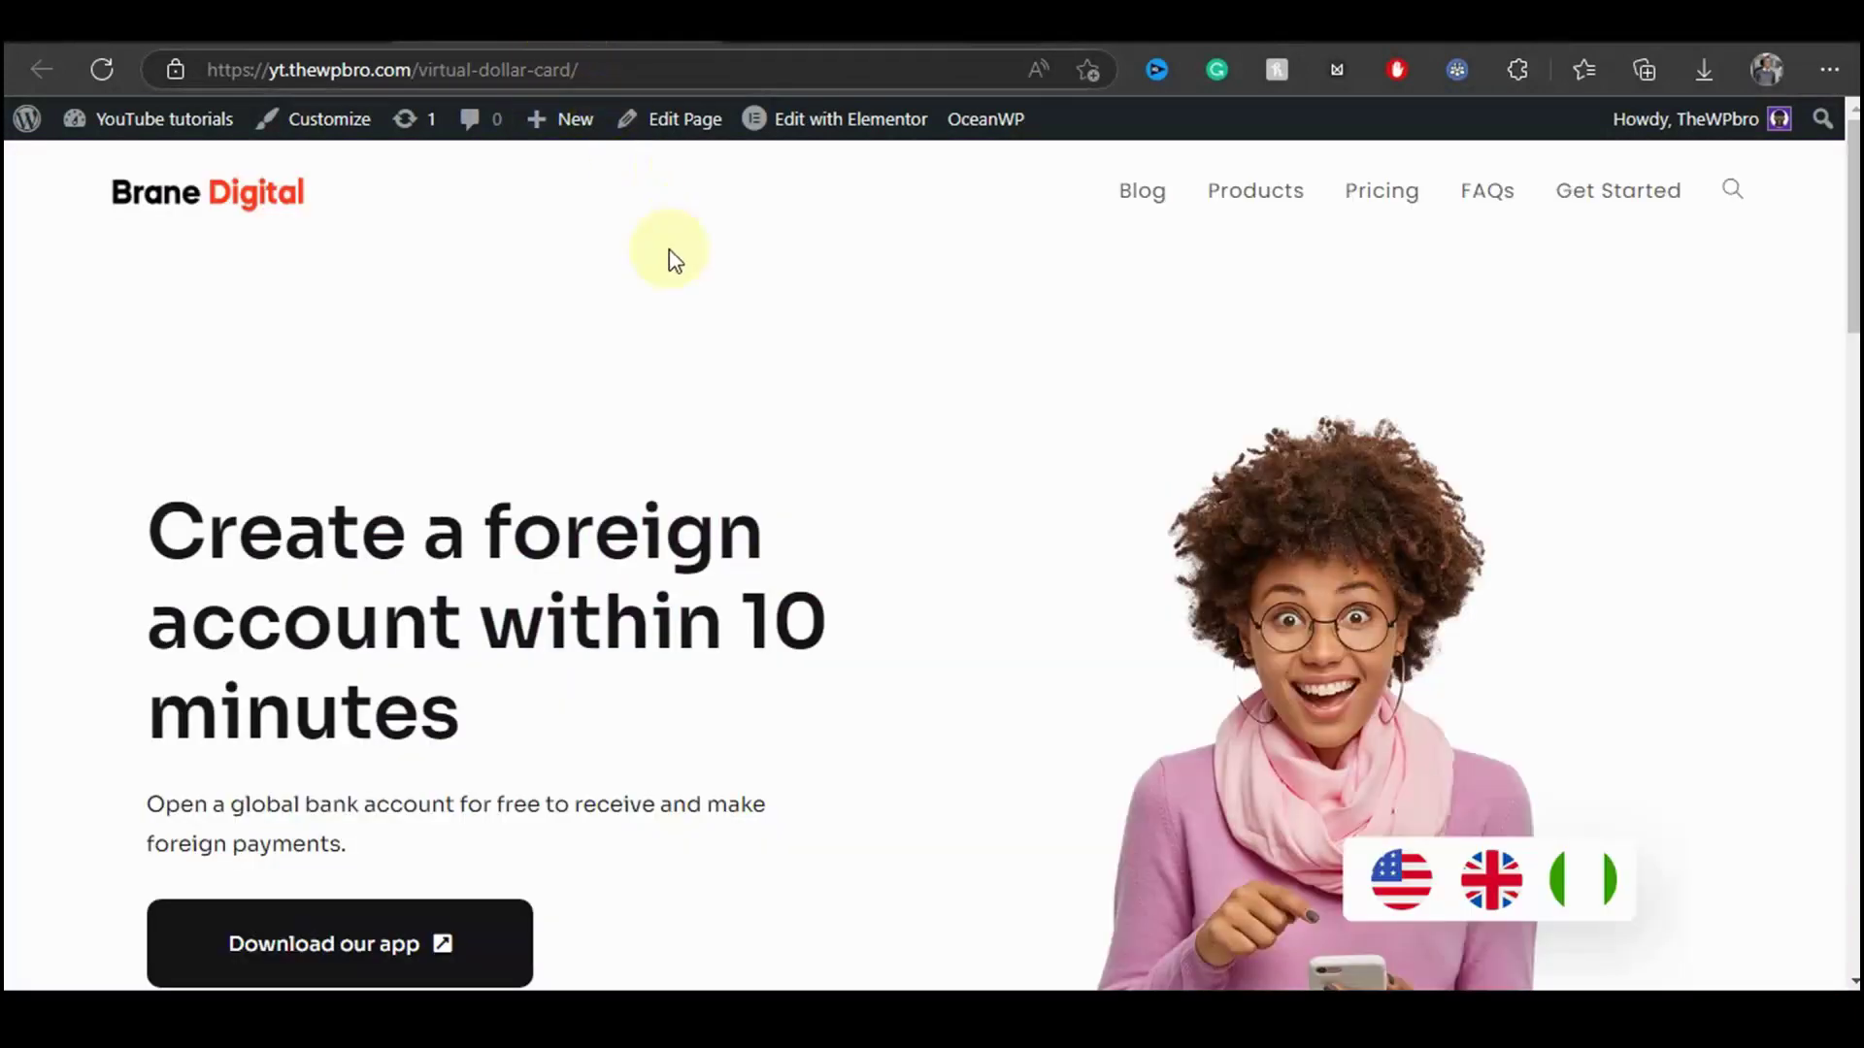
Scroll down through the Virtual Dollar card page and back up
scroll(814, 378, "down", 3)
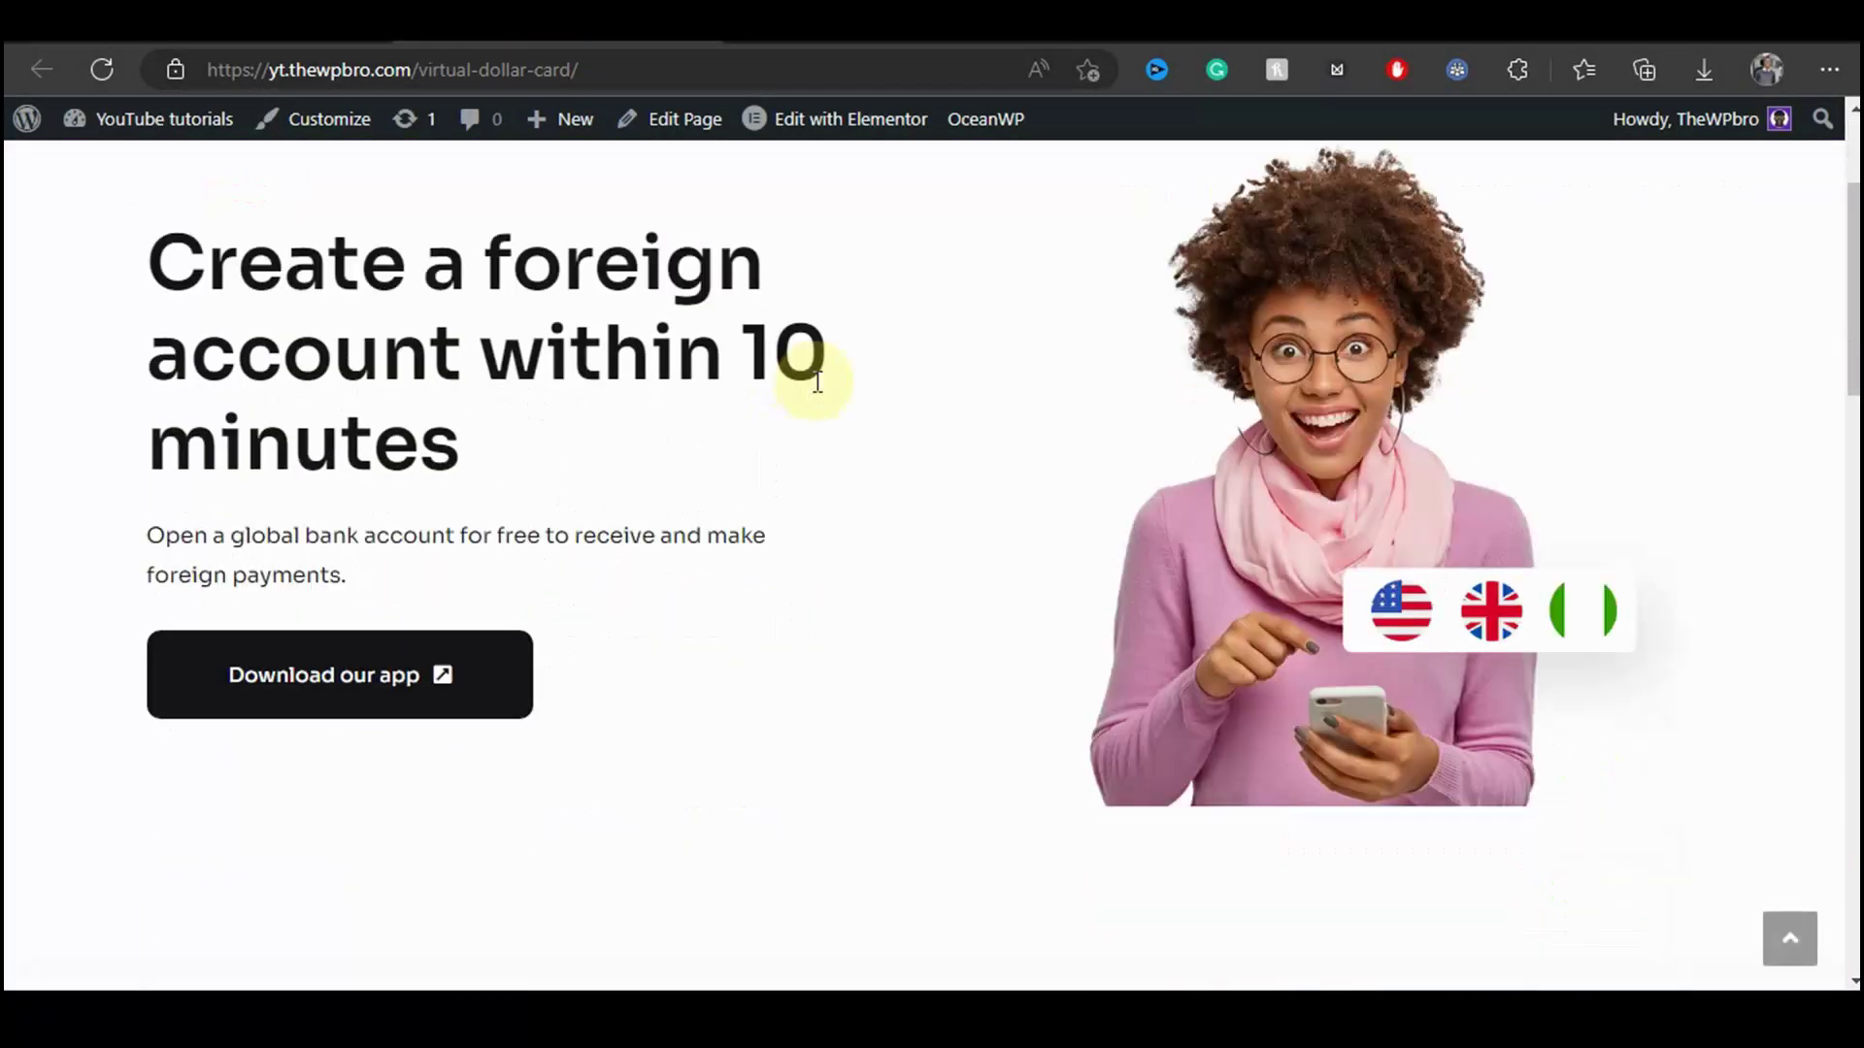
scroll(815, 383, "down", 1)
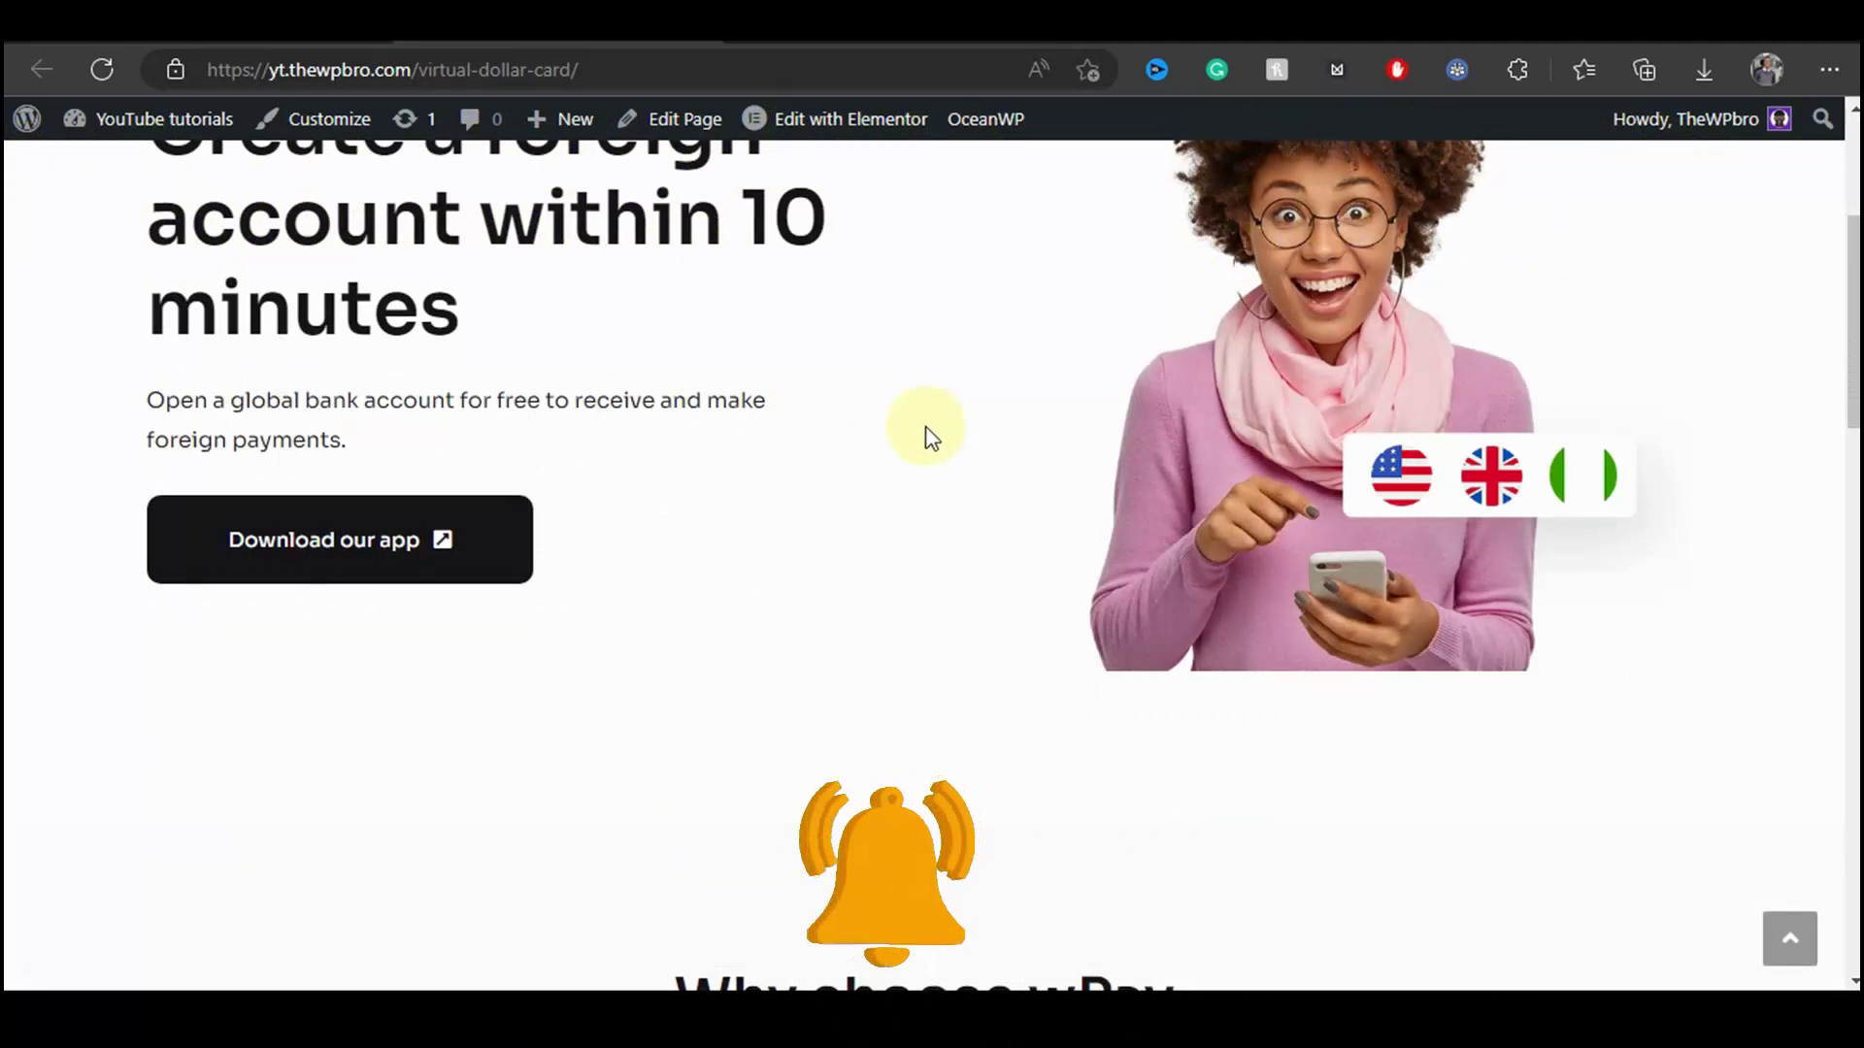
scroll(925, 446, "up", 3)
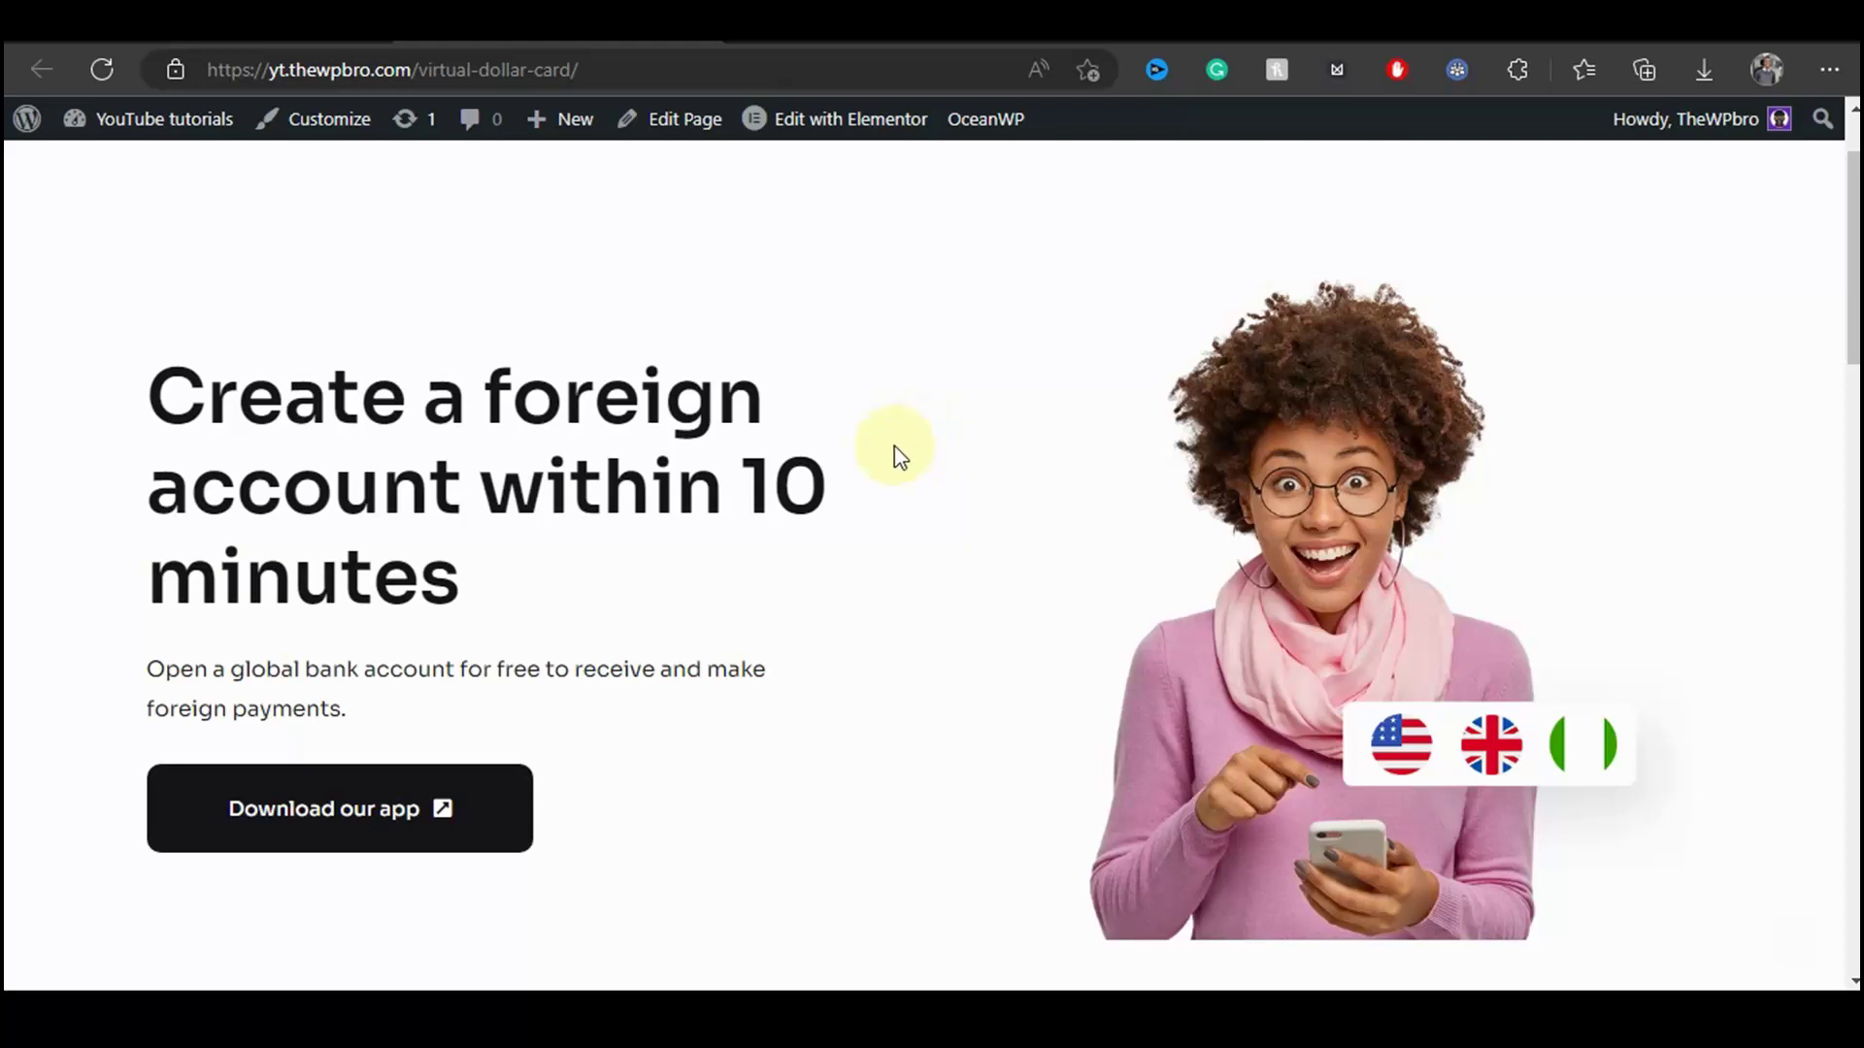
mouse_move(163, 118)
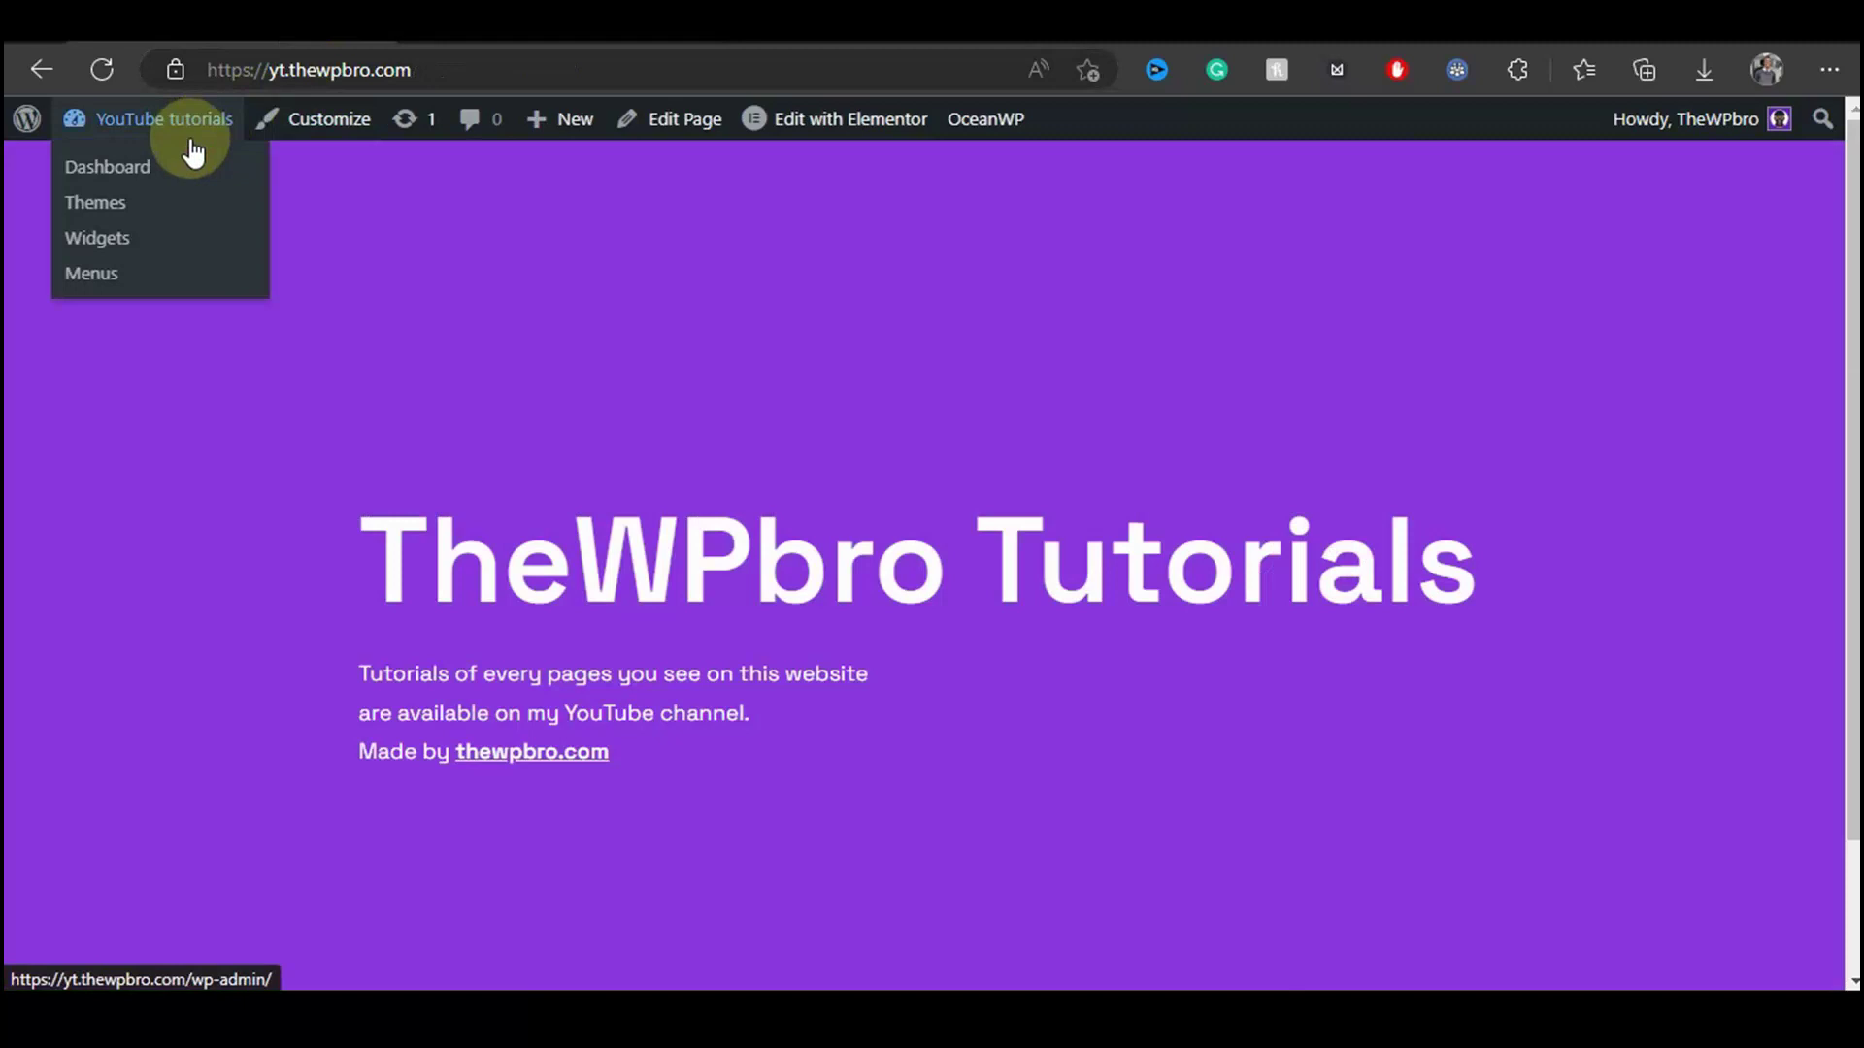
Find myStickymenu under Plugins > Add New, then install and activate it
left_click(190, 174)
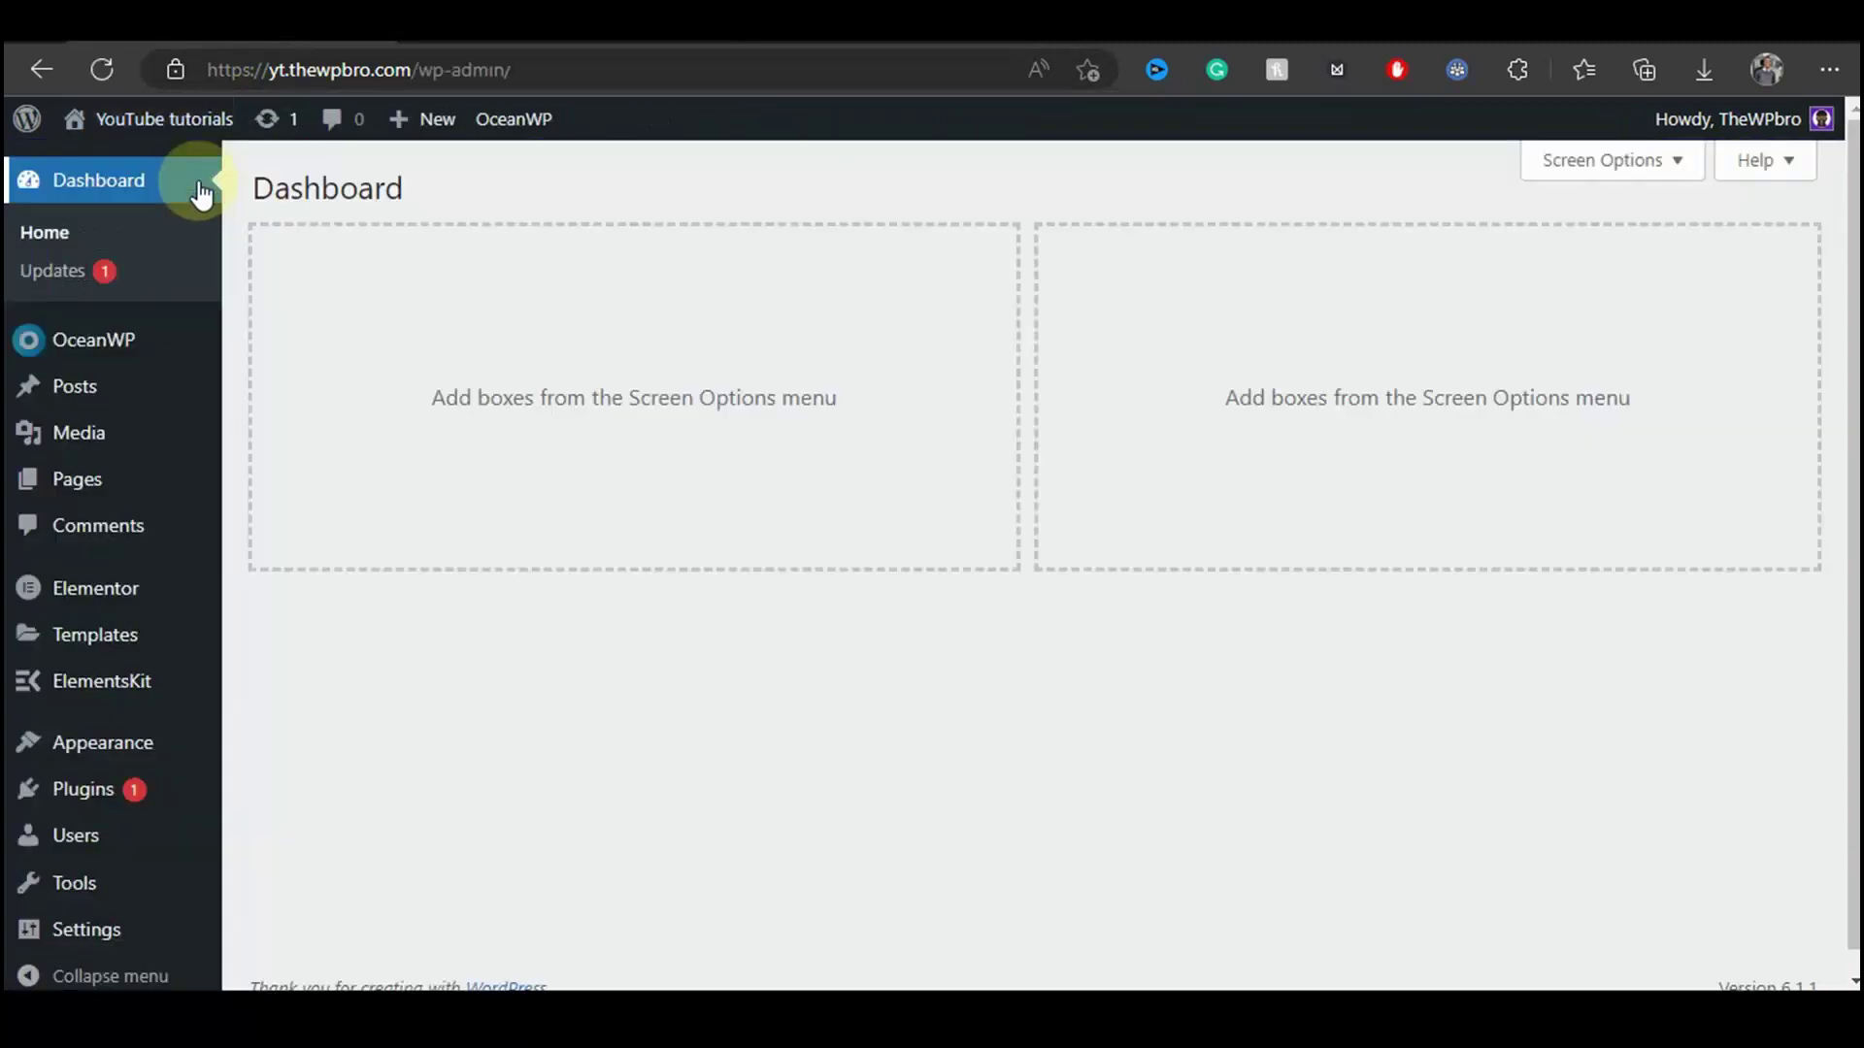
scroll(146, 485, "down", 1)
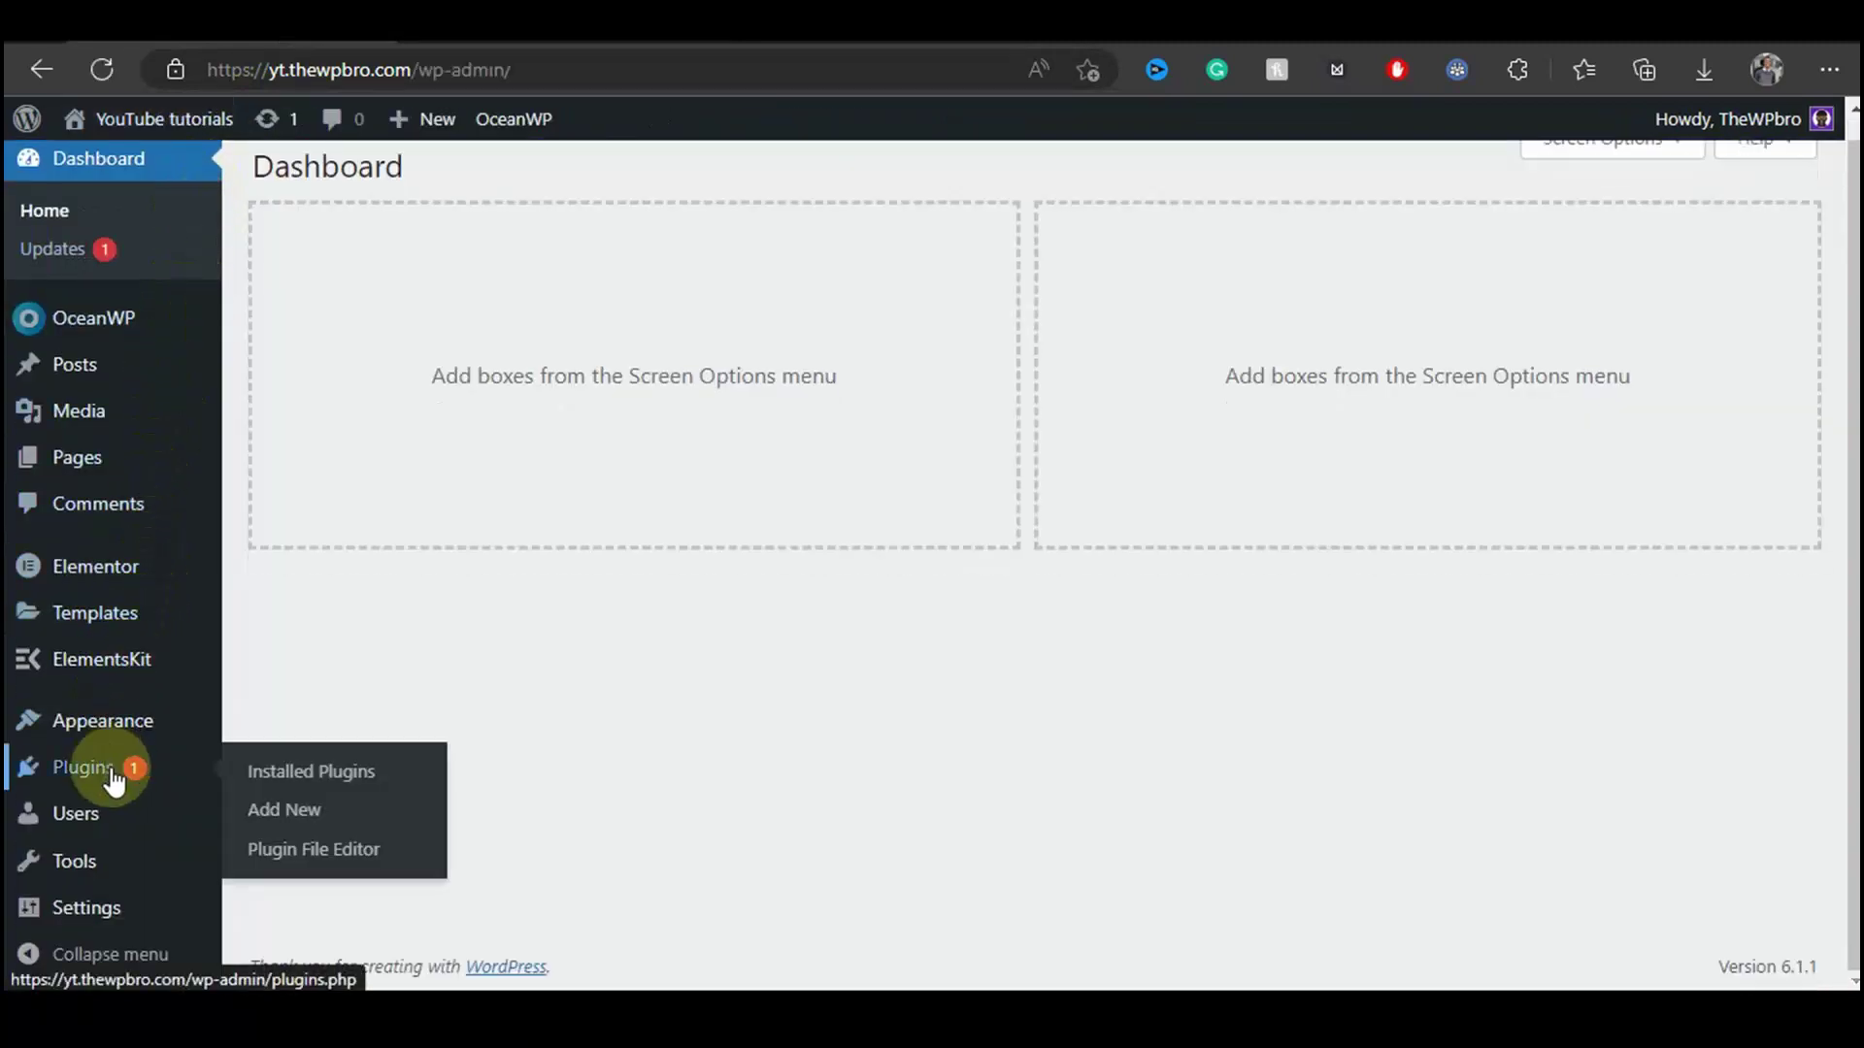
left_click(260, 812)
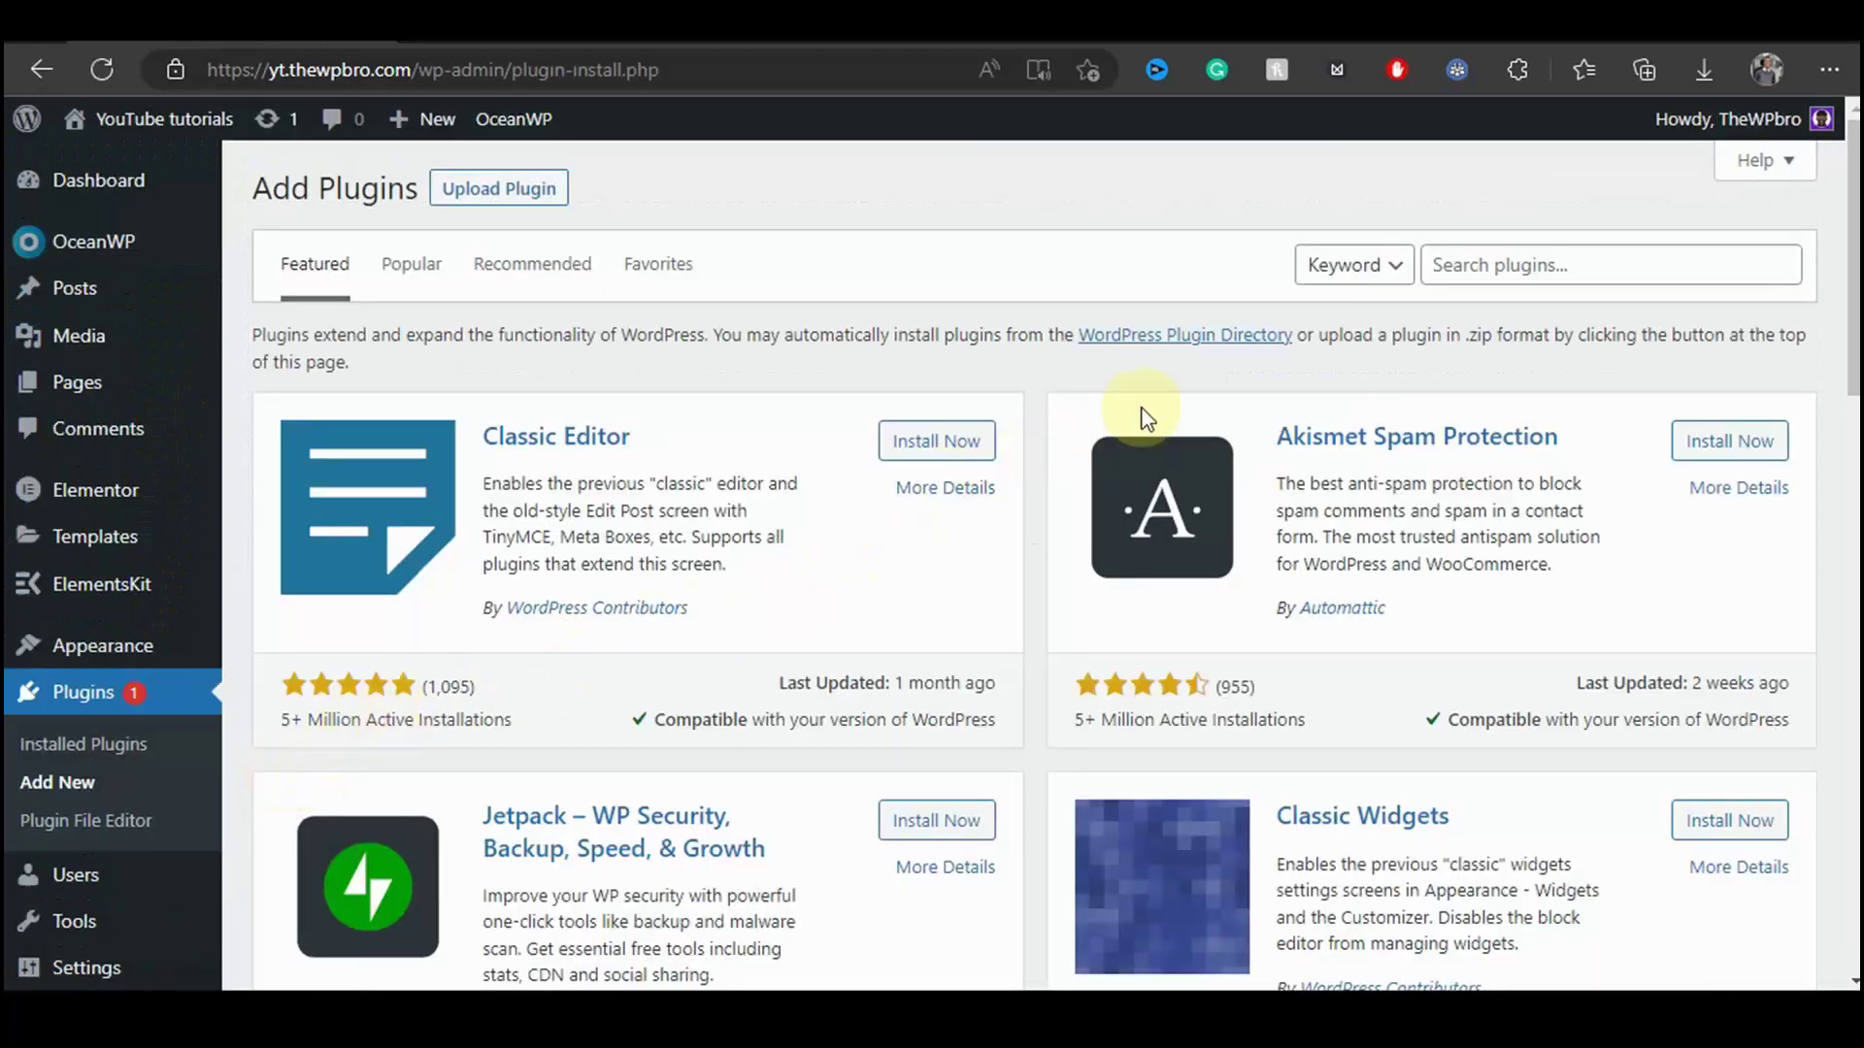
left_click(1477, 280)
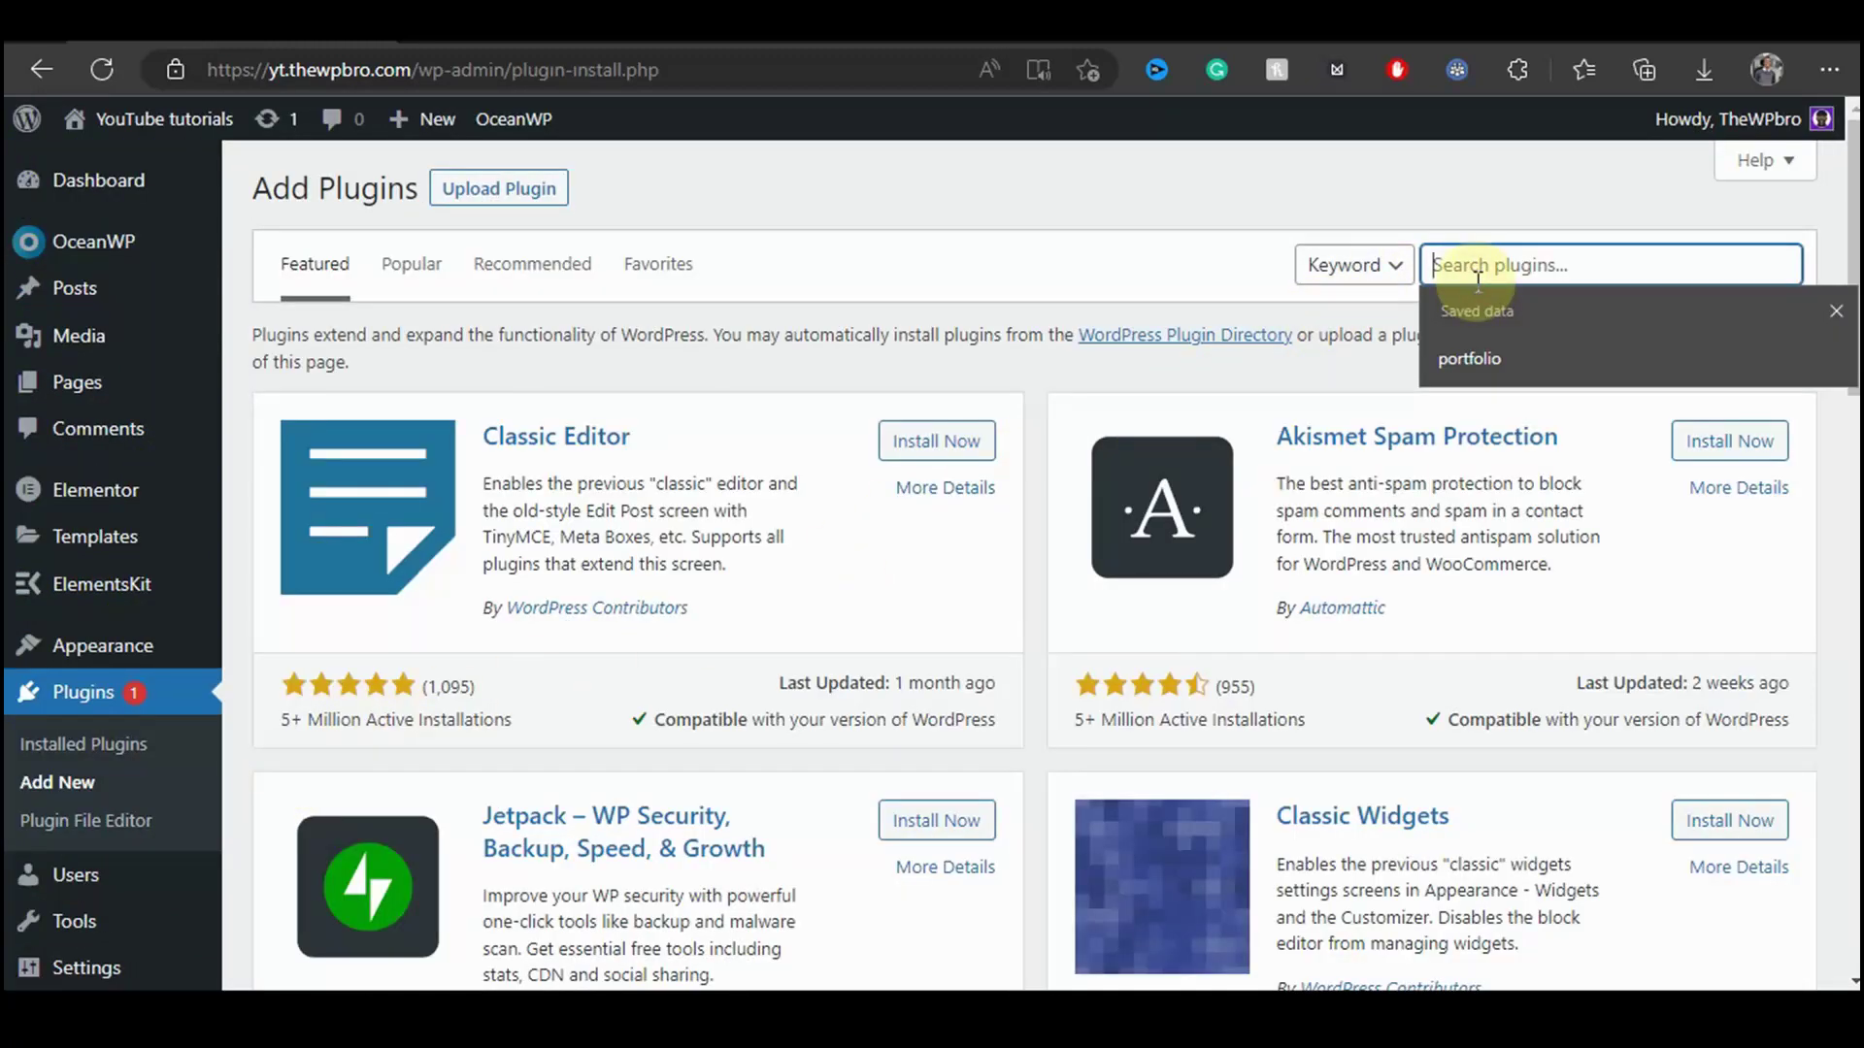
type("mystickymenu")
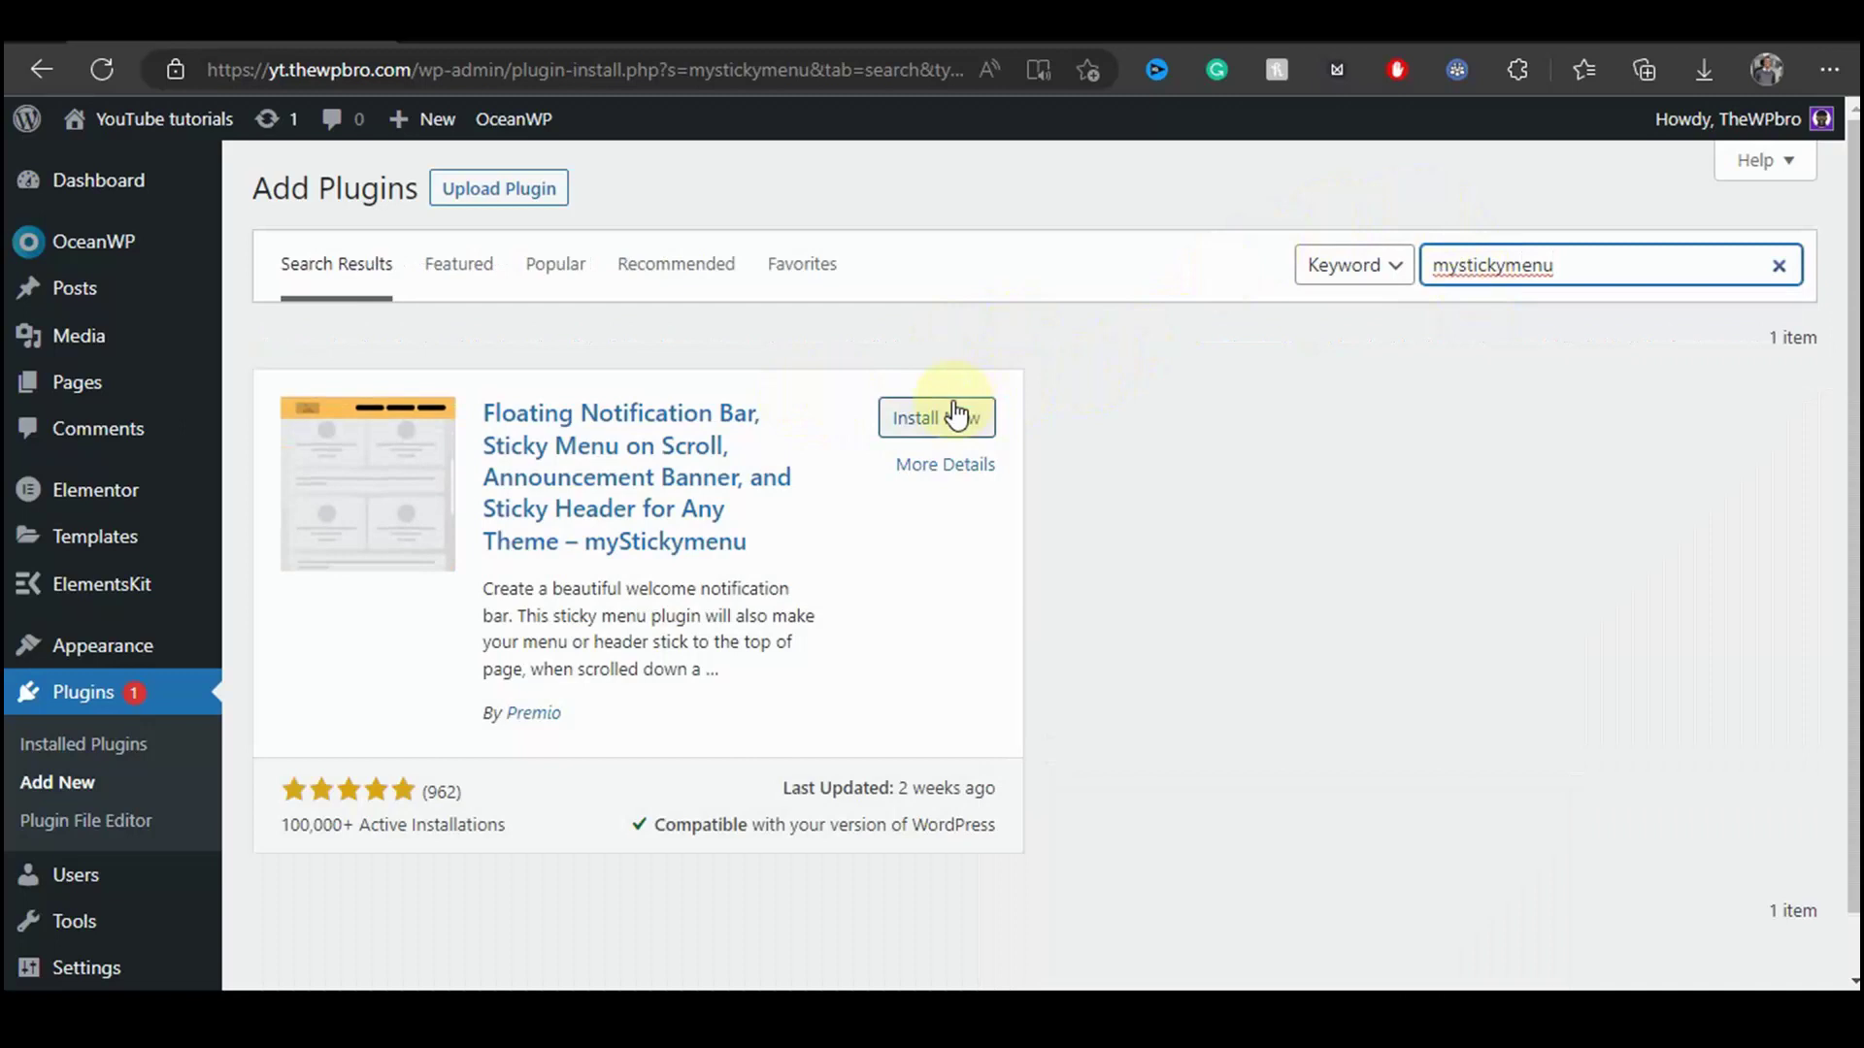
left_click(956, 415)
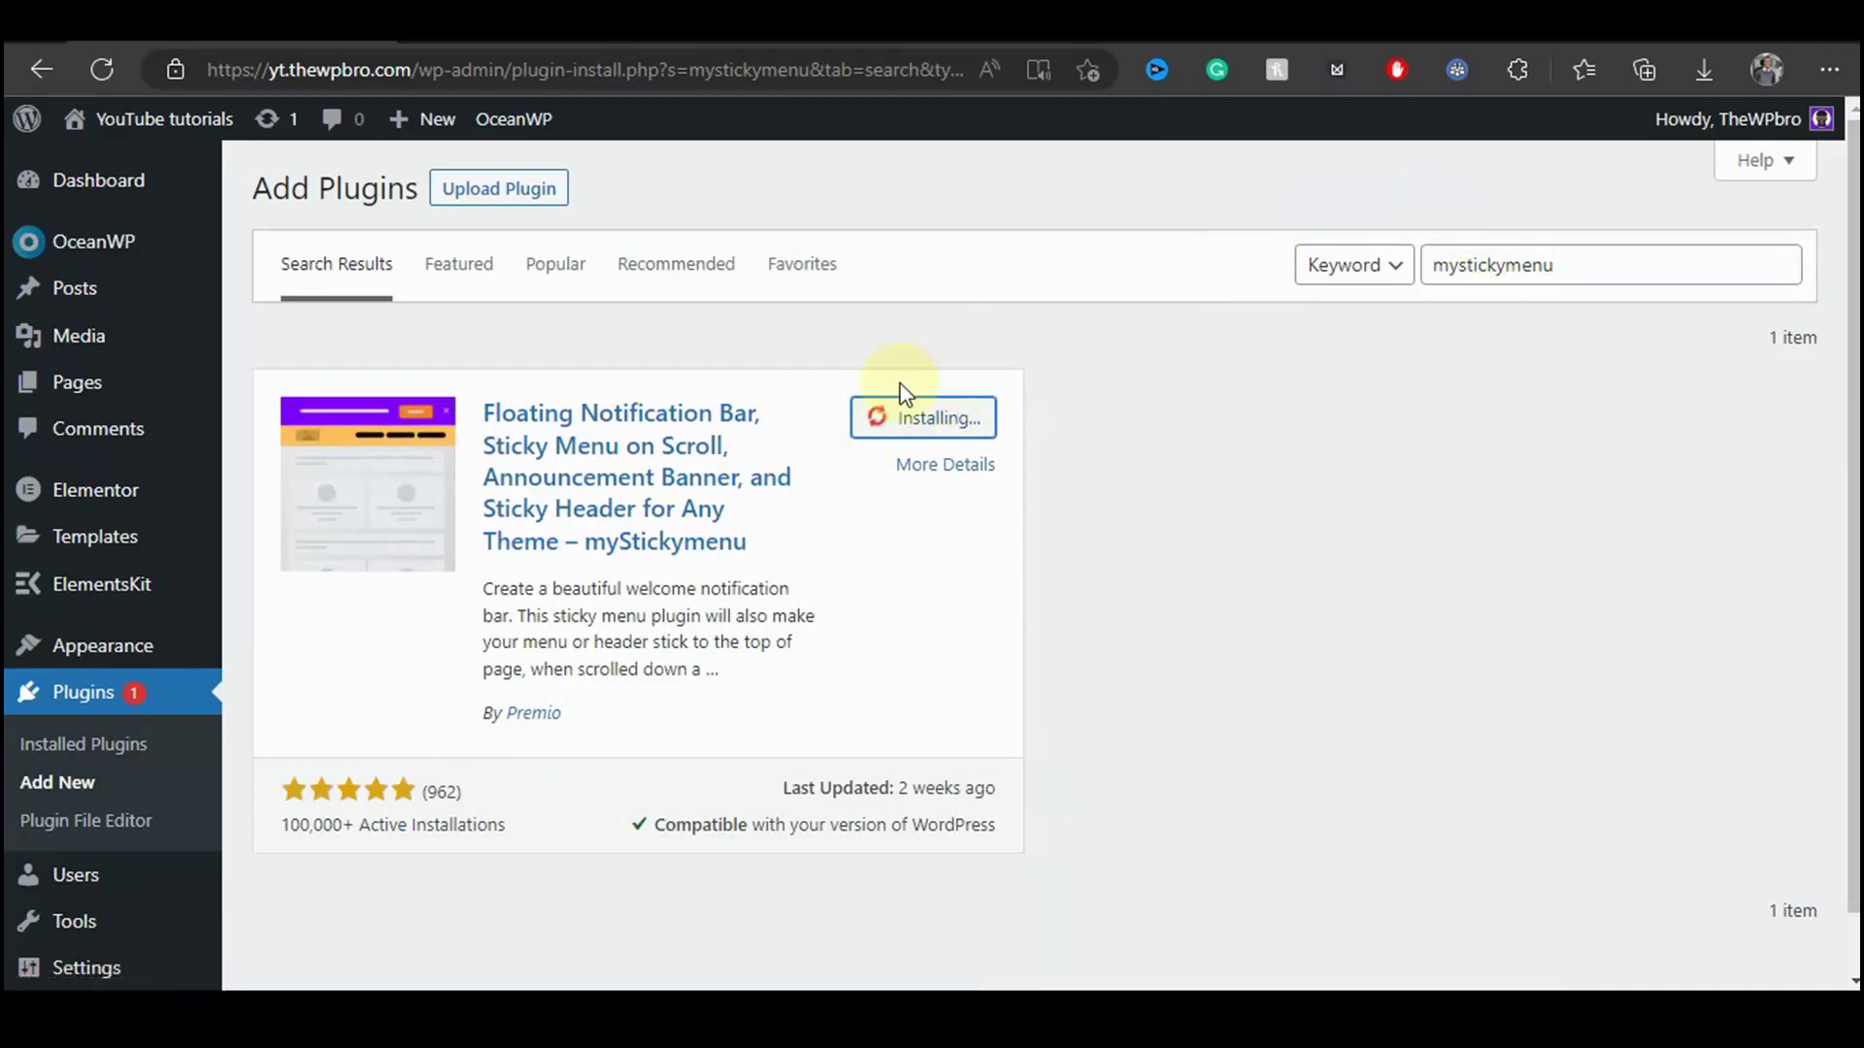
left_click(971, 423)
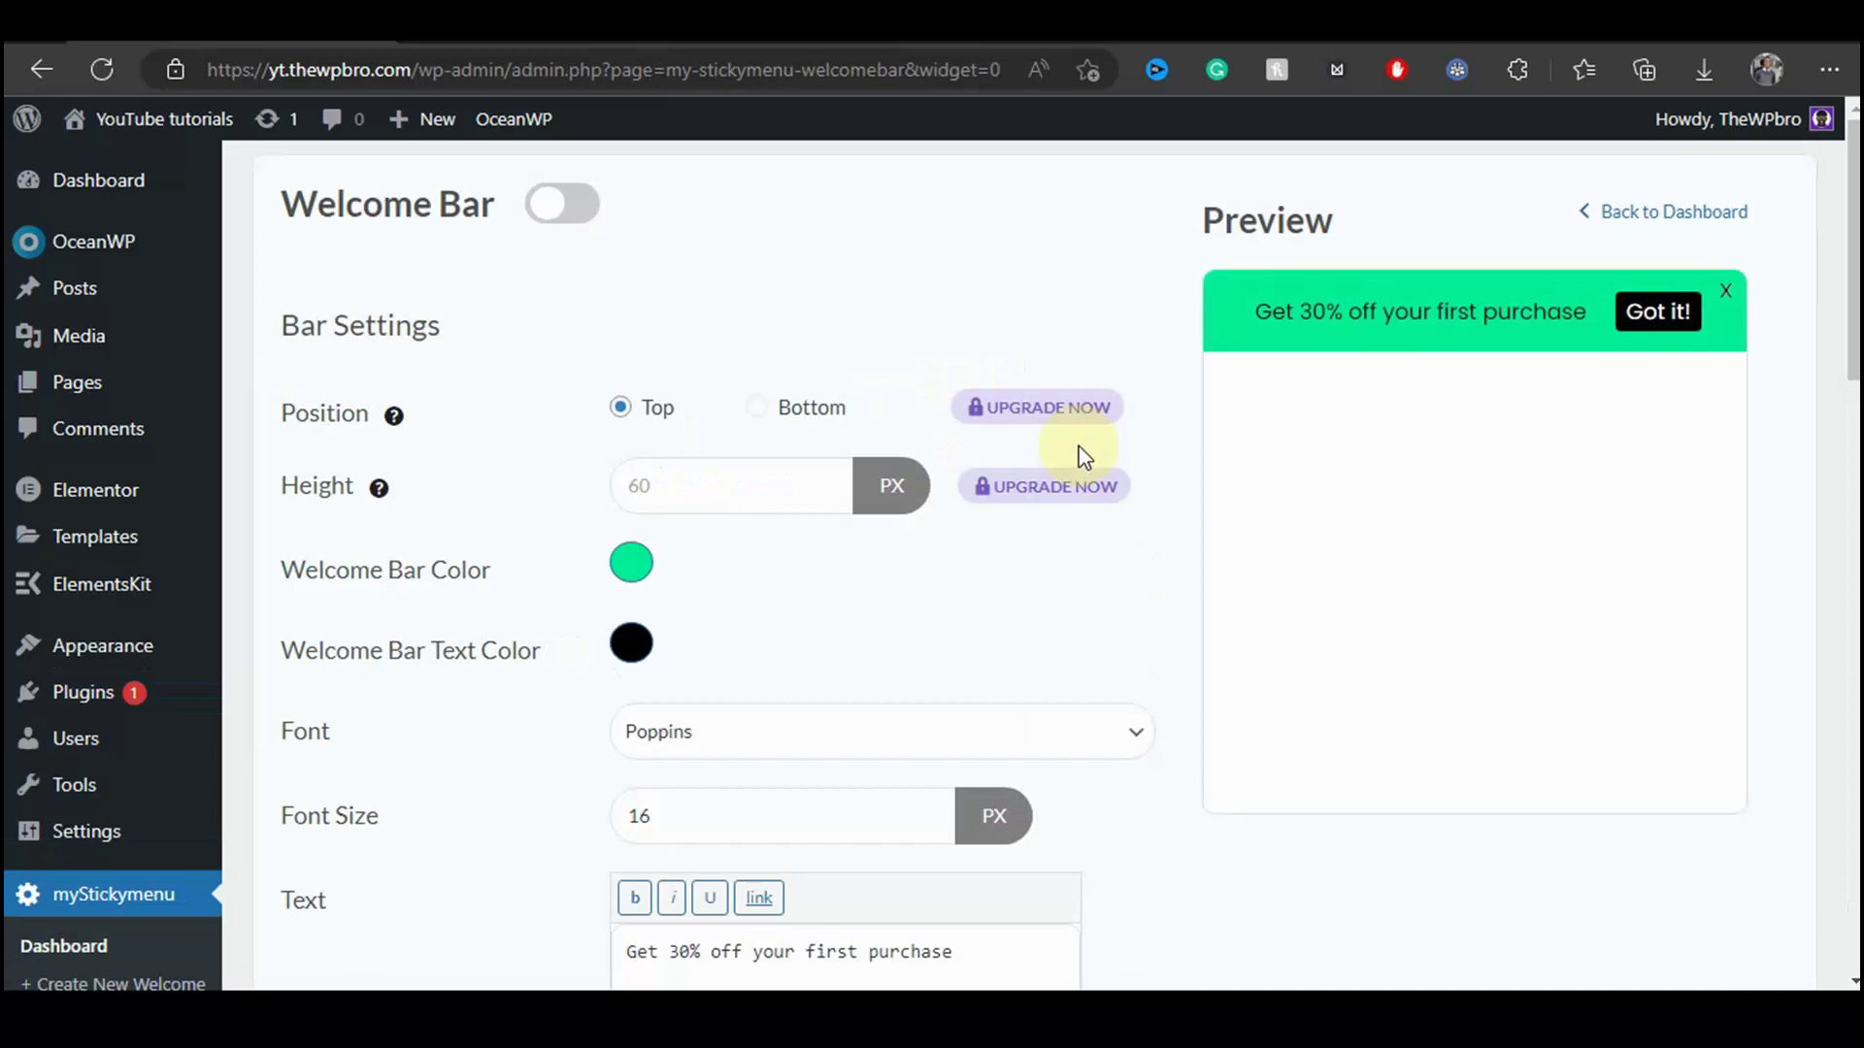
In the Sticky menu settings, set the Sticky Class to Primary (Main)
scroll(936, 247, "down", 3)
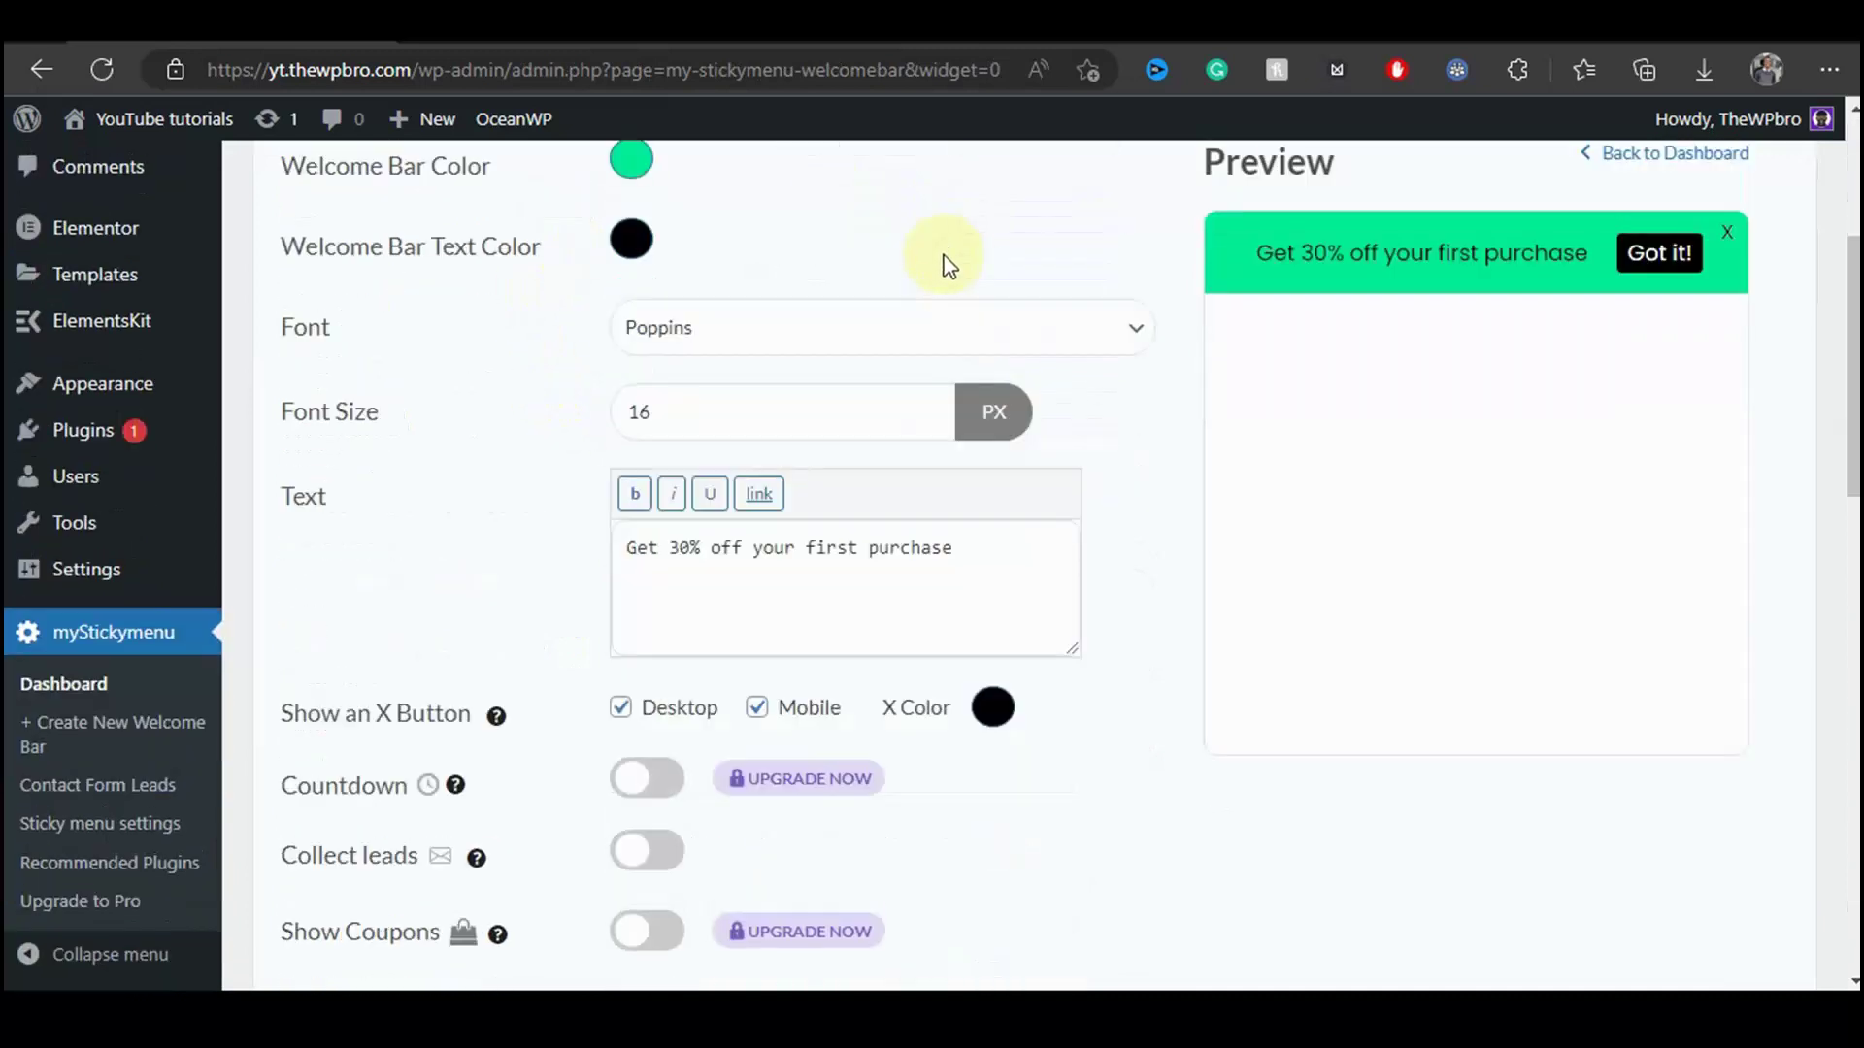
left_click(102, 833)
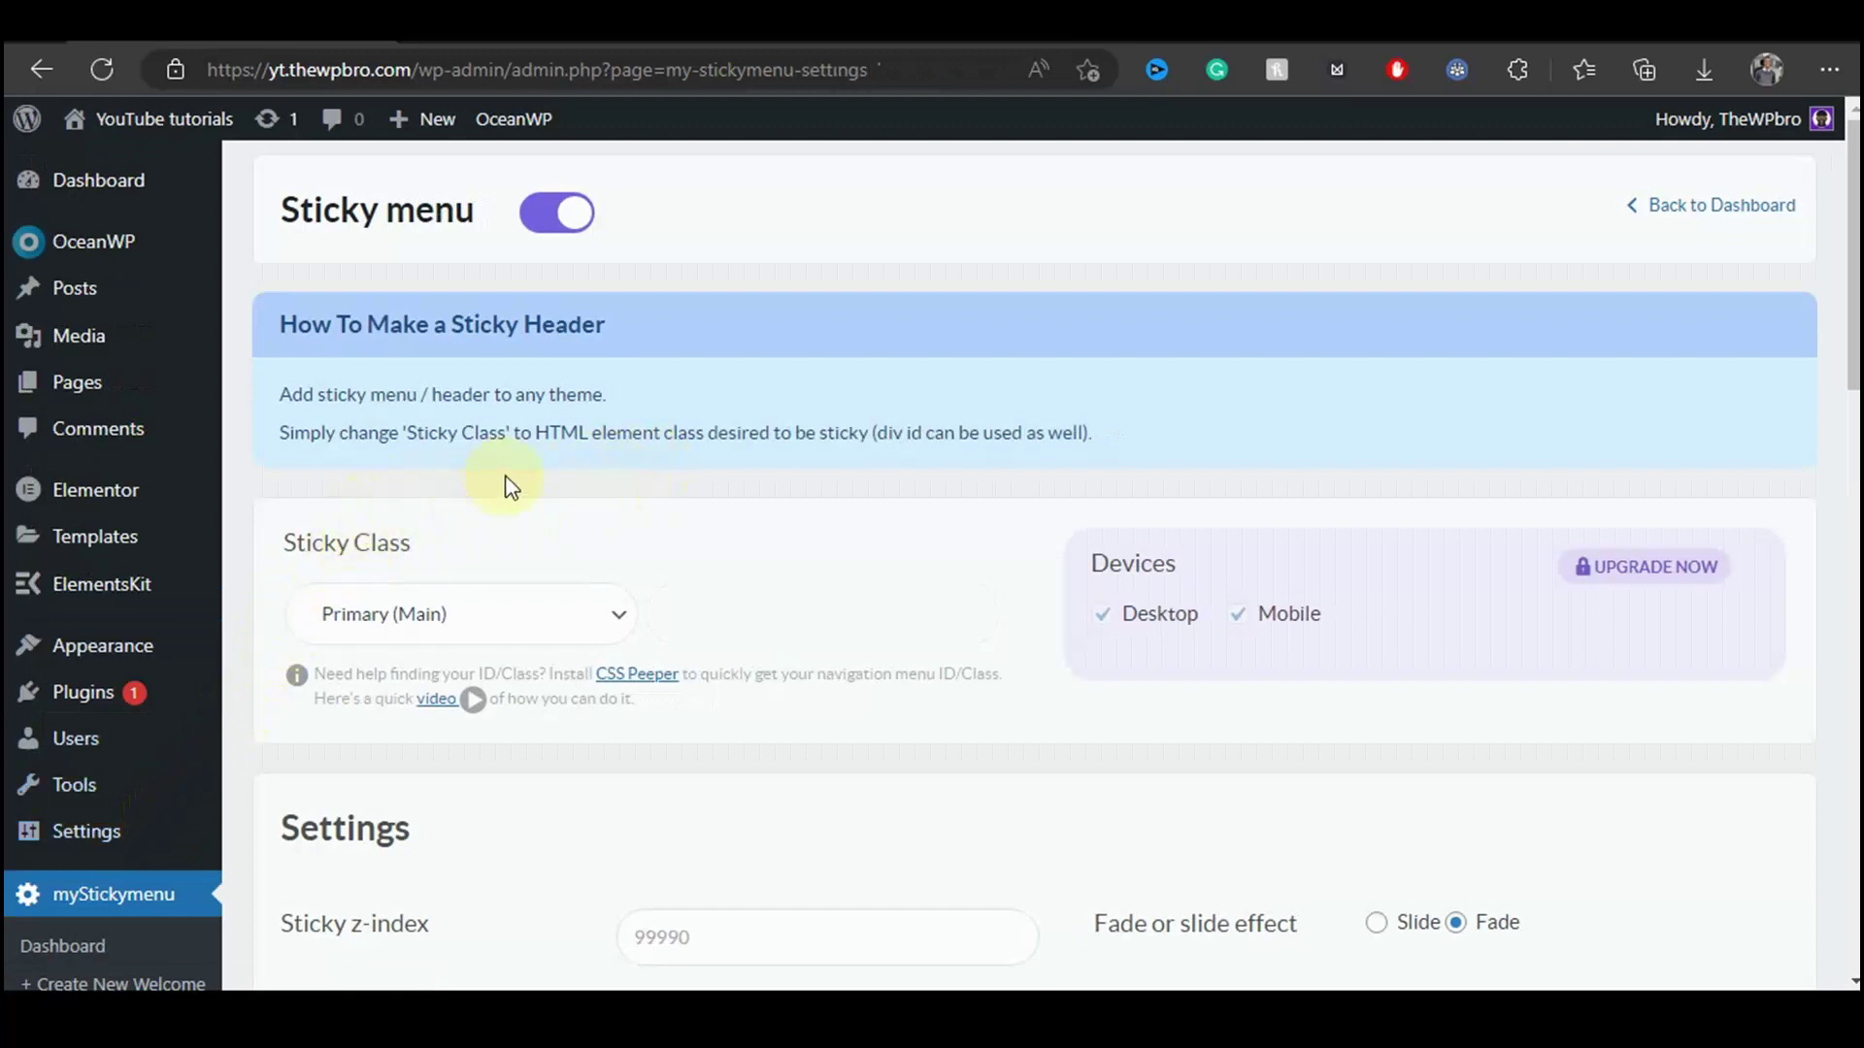
left_click(458, 628)
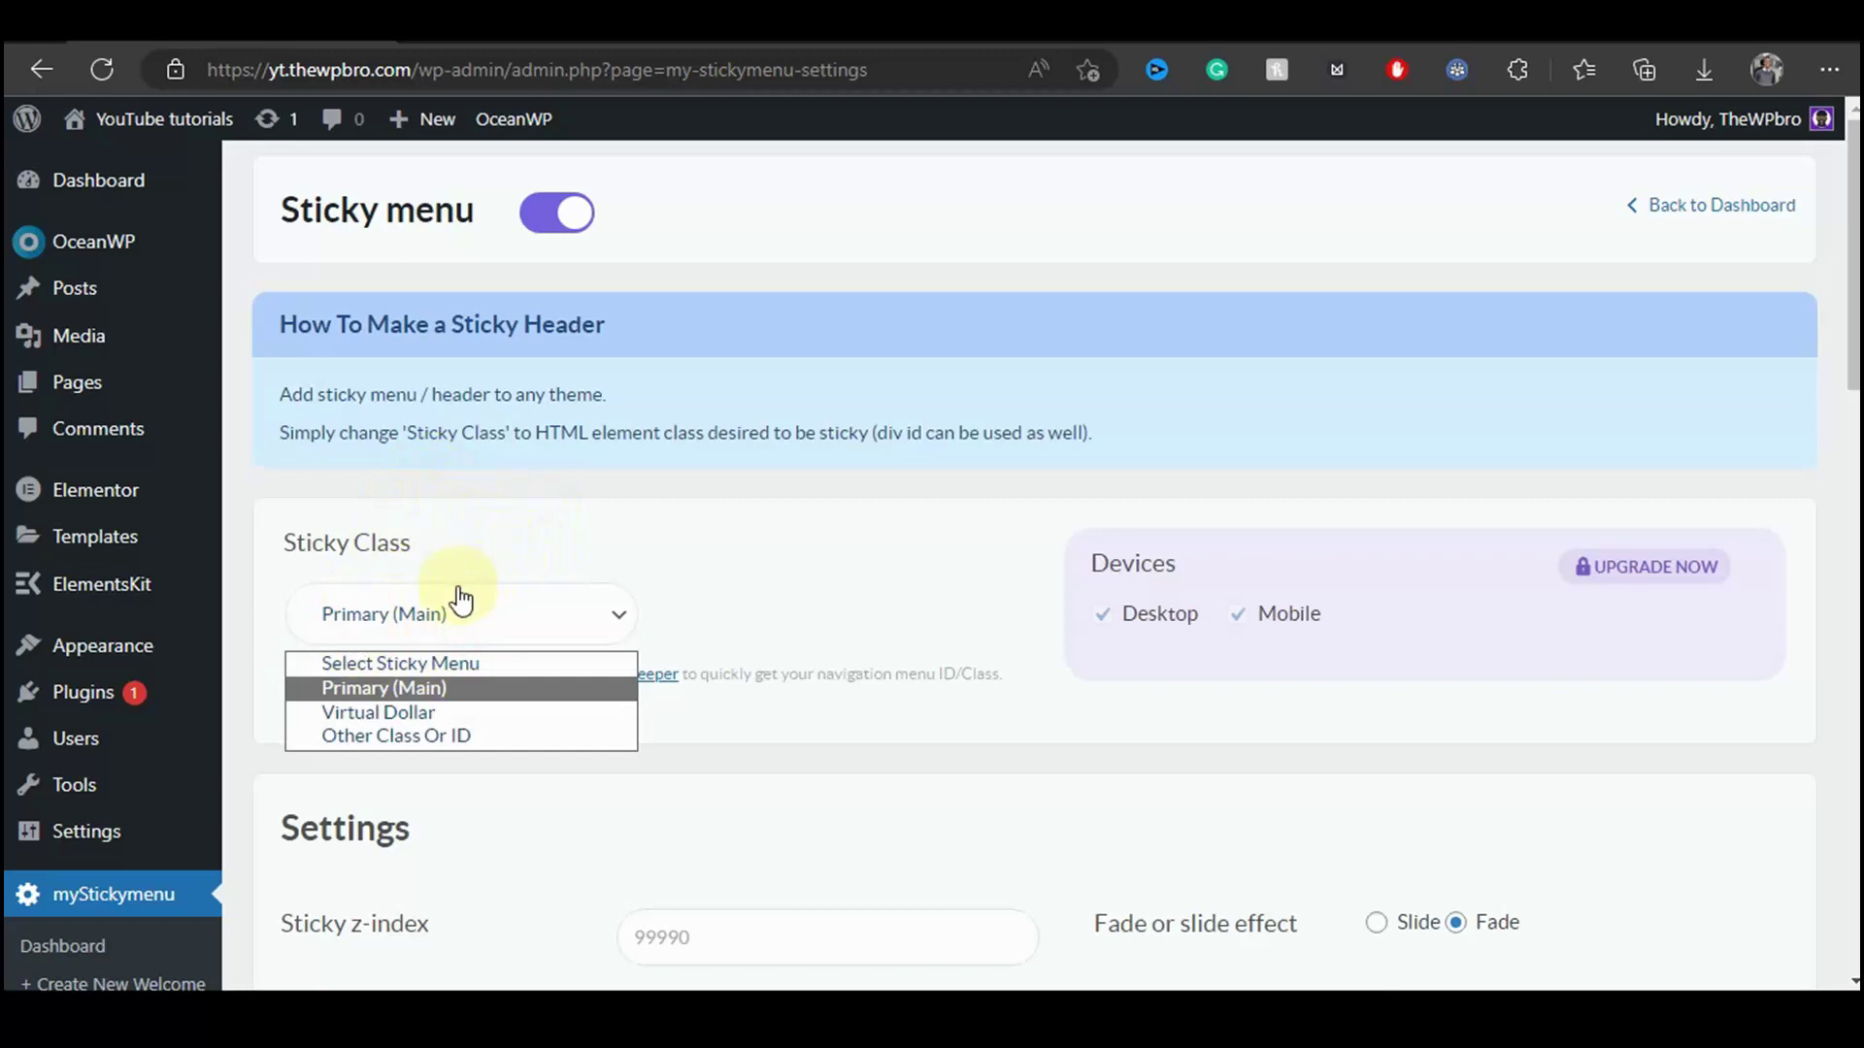
left_click(382, 690)
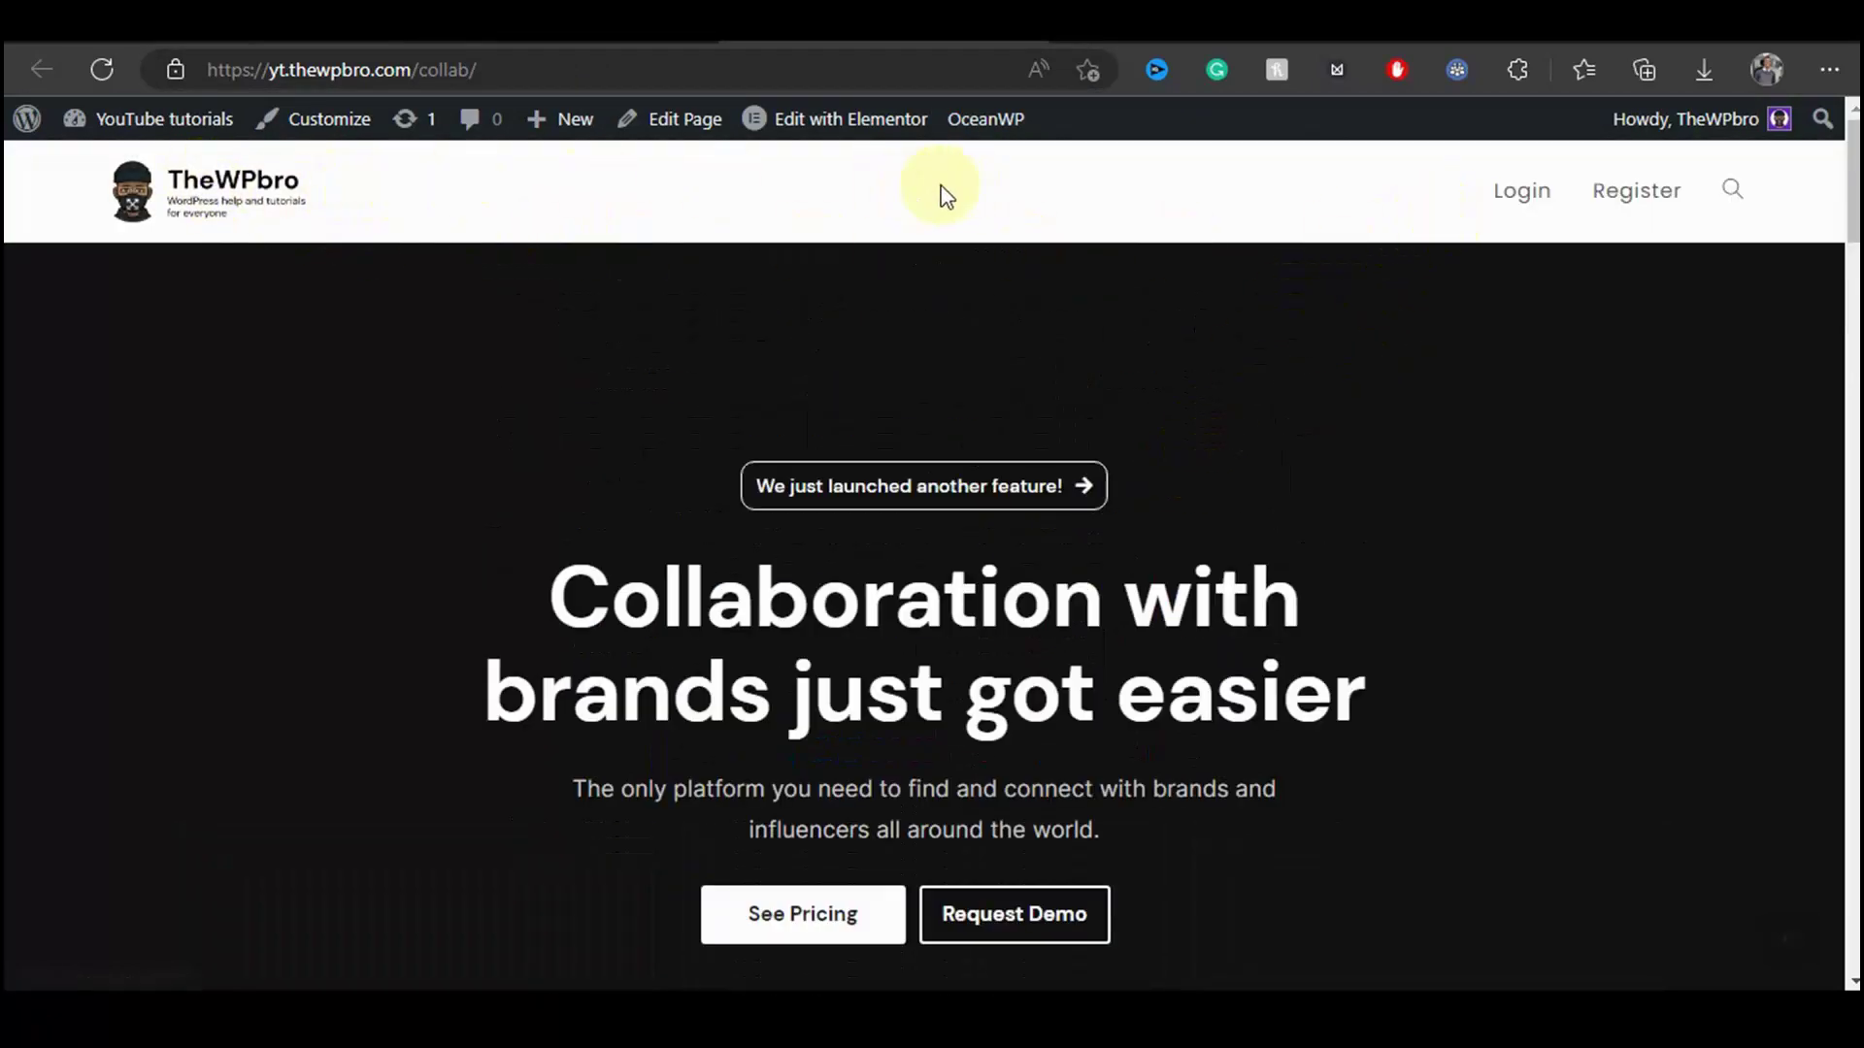
Scroll down to the Settings section showing z-index, fade effect and background colour options
scroll(1240, 416, "down", 4)
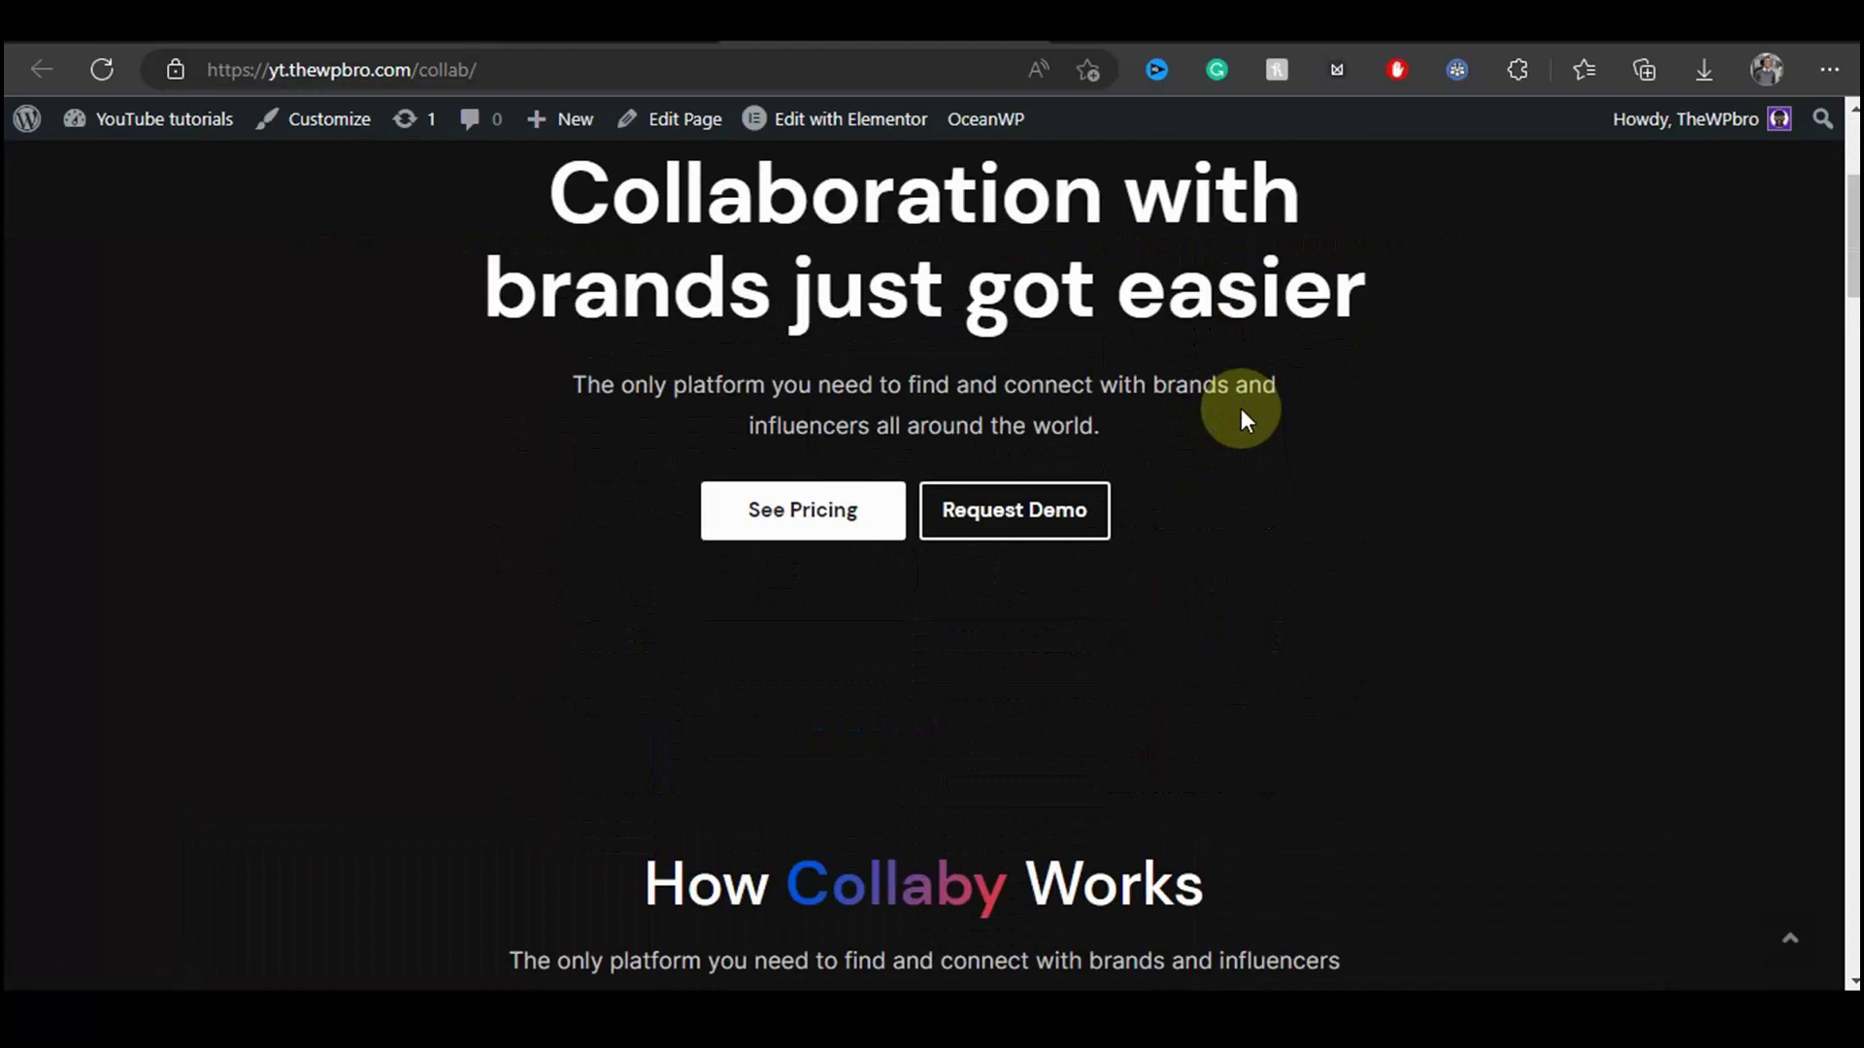
scroll(1239, 416, "down", 3)
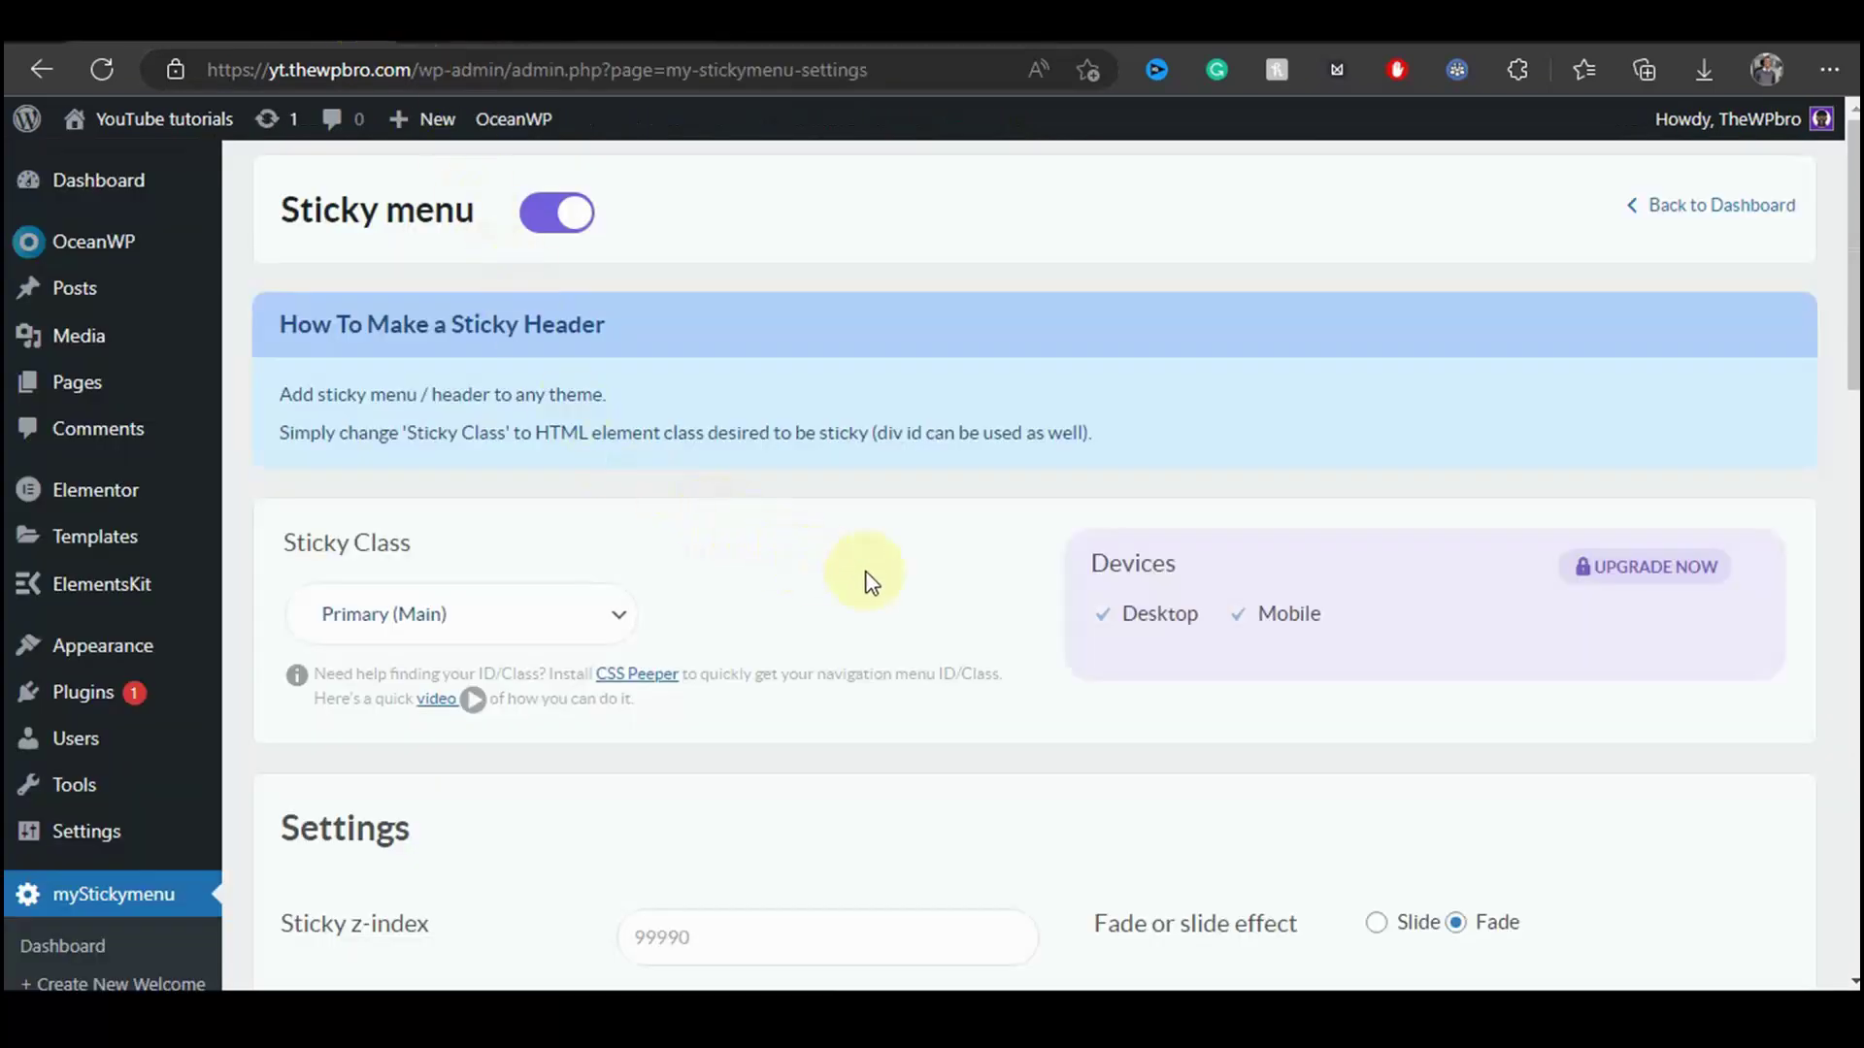
scroll(966, 574, "down", 3)
scroll(981, 585, "down", 2)
scroll(980, 585, "down", 2)
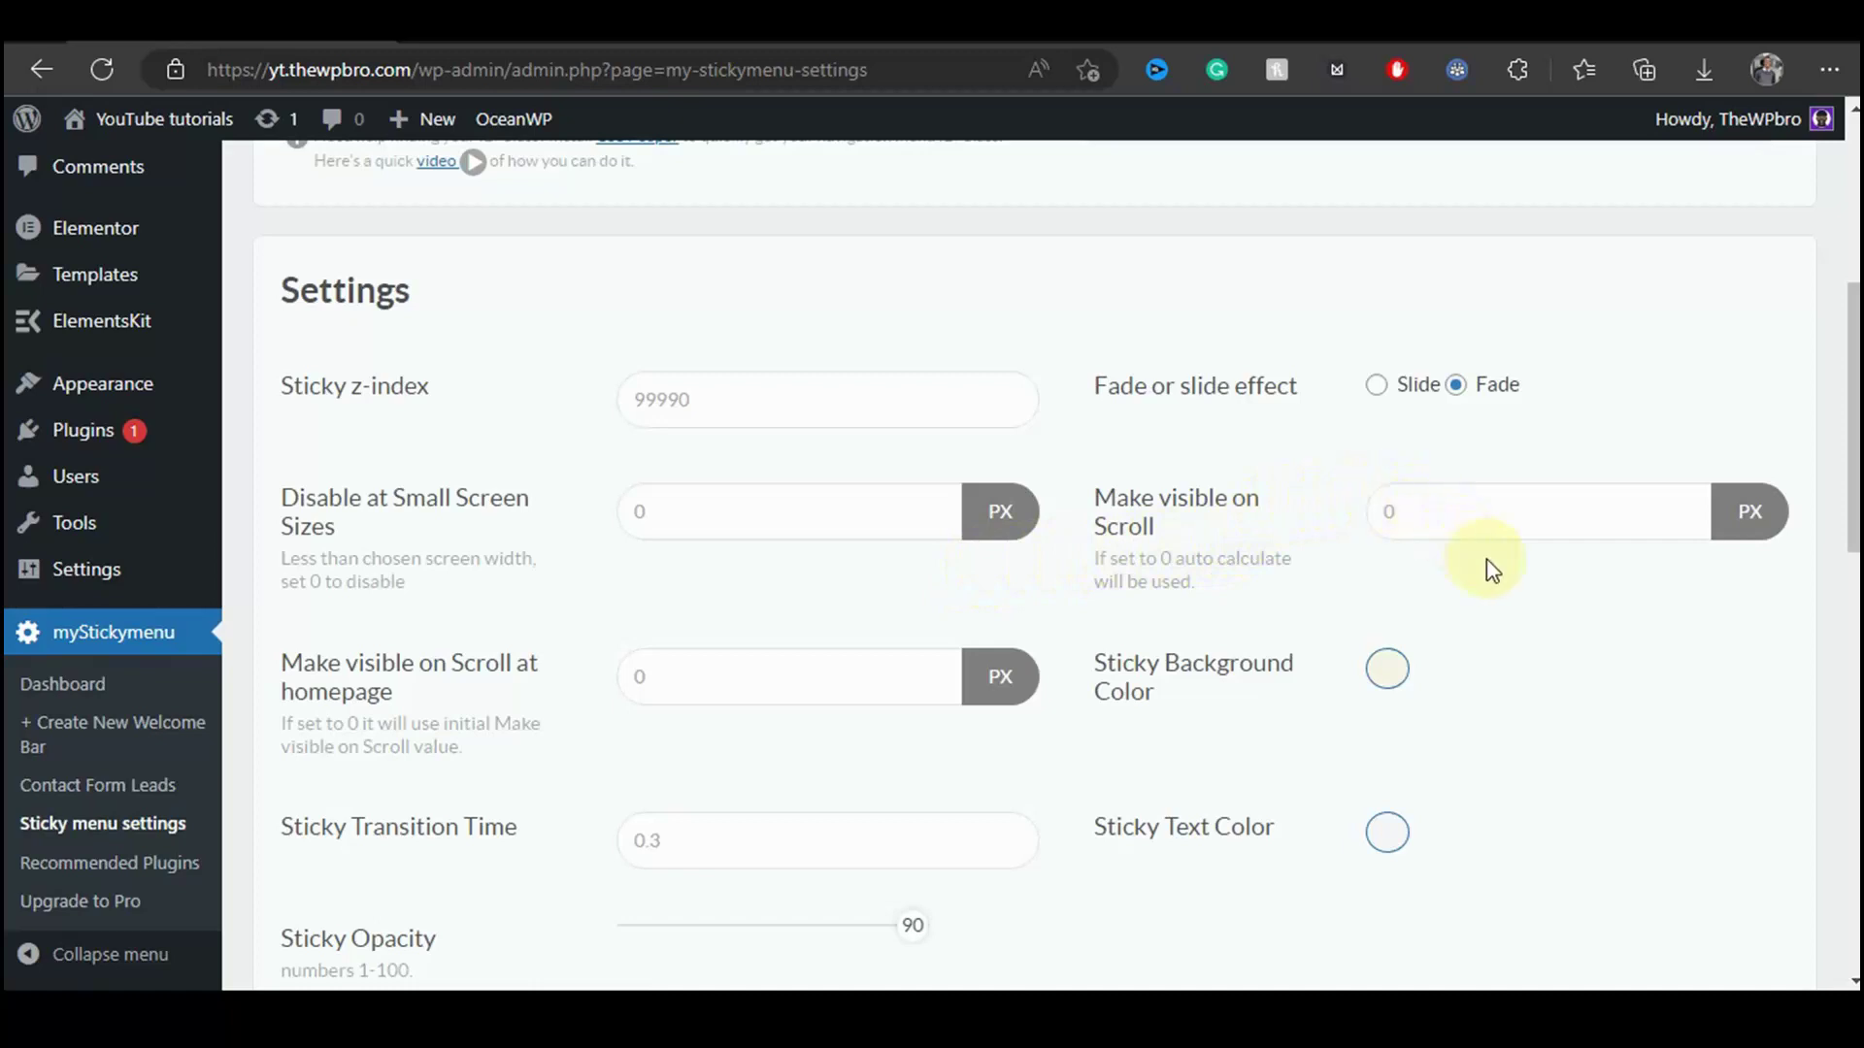
scroll(1492, 572, "down", 1)
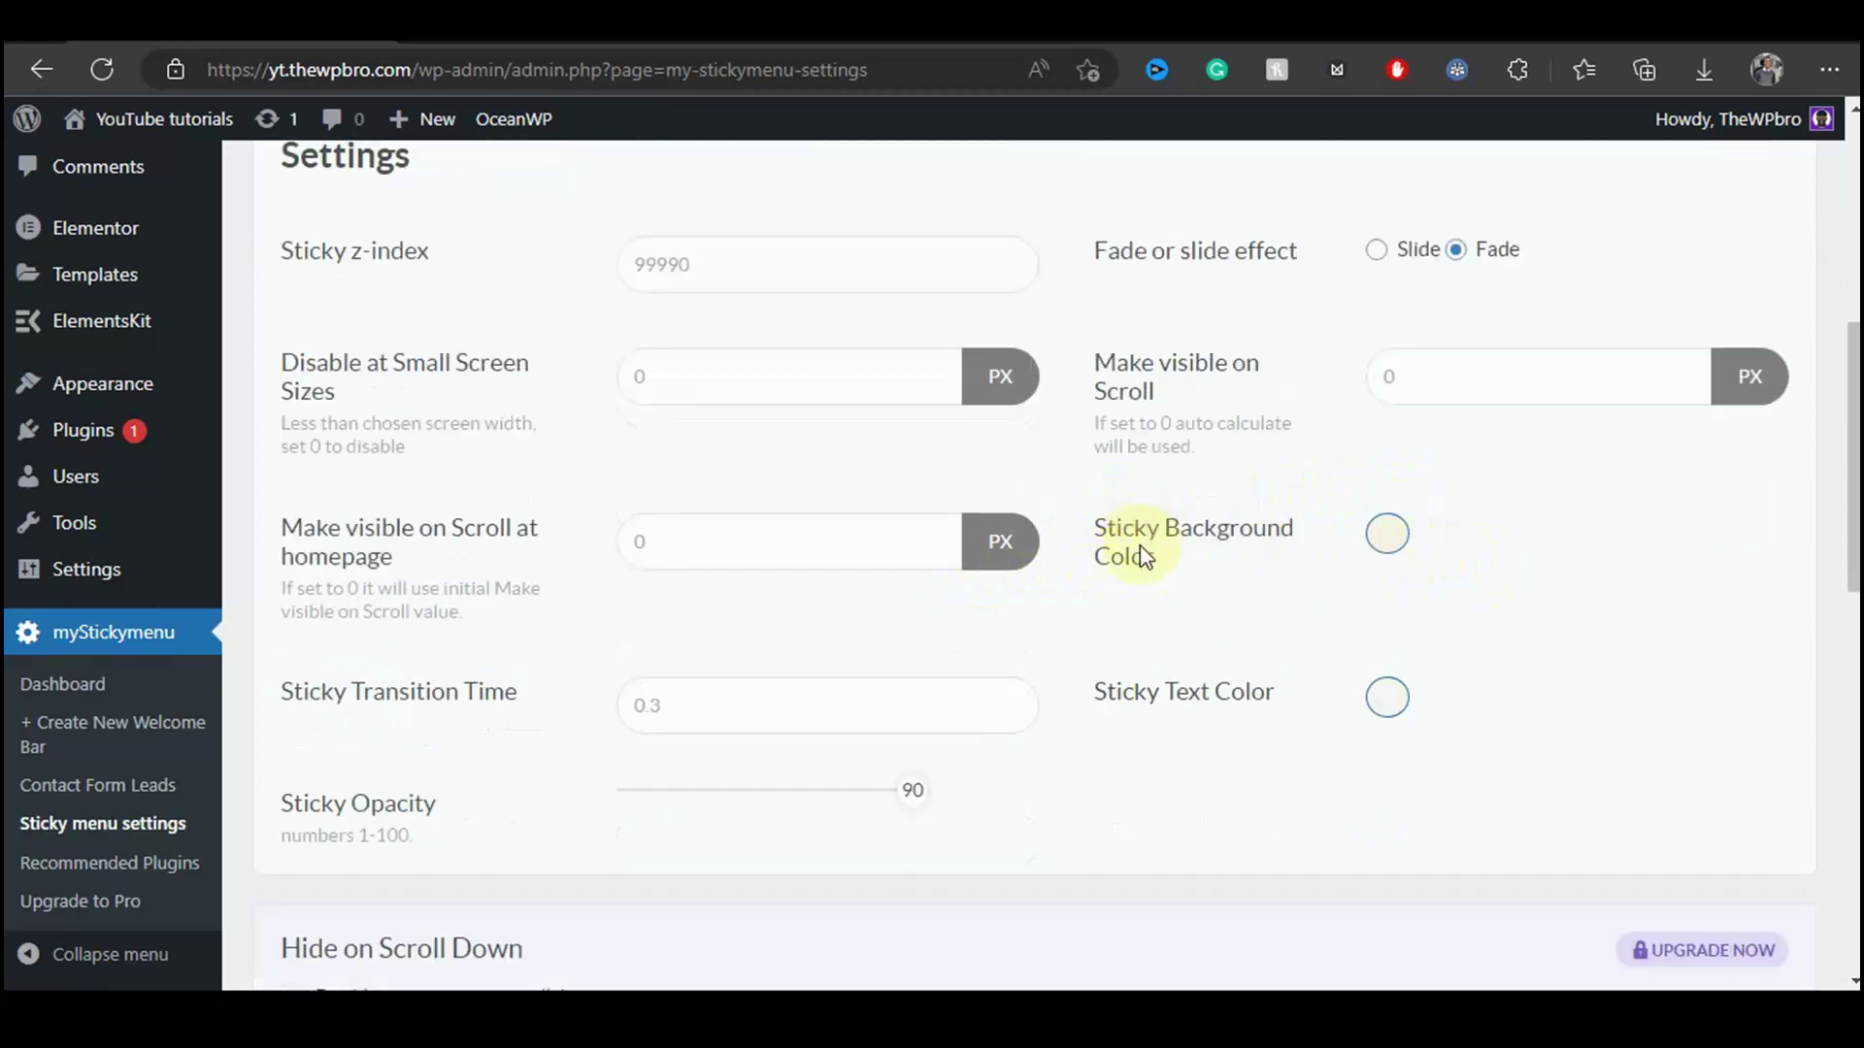
Set the Sticky Background Color to pure white (#ffffff)
left_click(1390, 540)
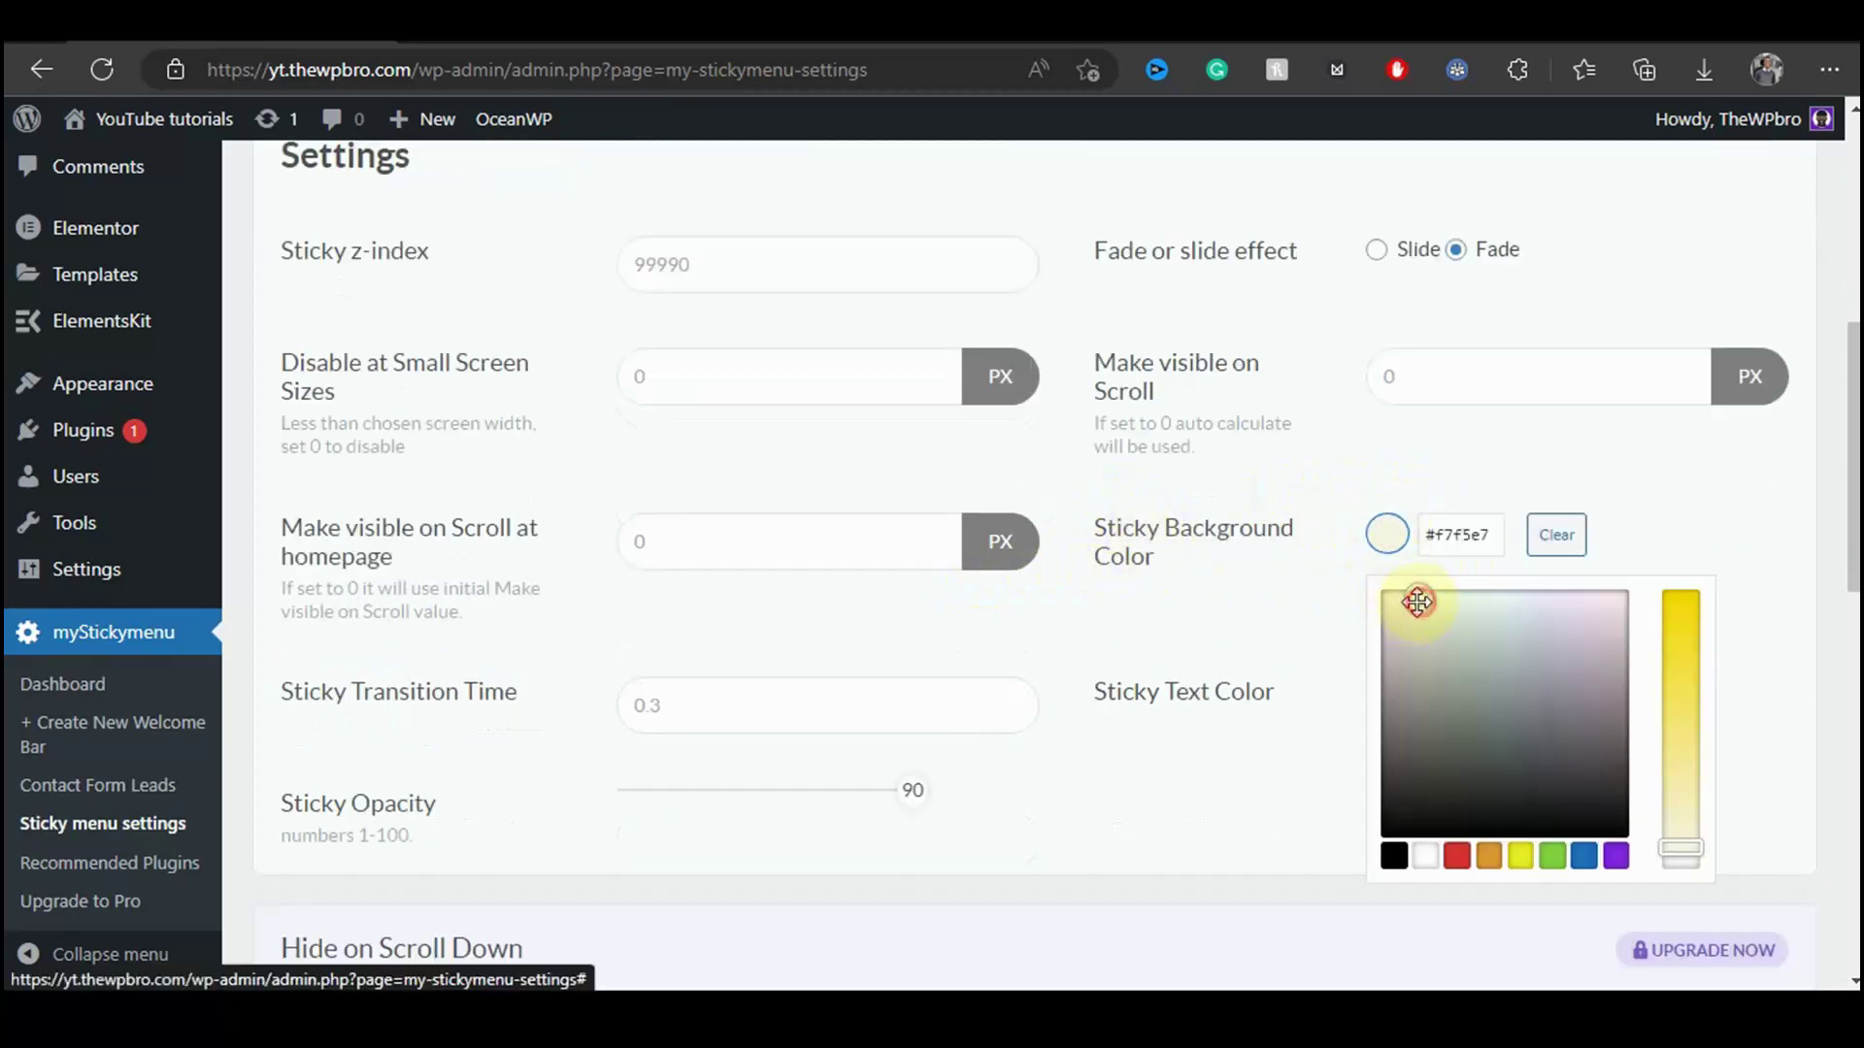
left_click_drag(1418, 599, 1331, 565)
left_click(1331, 565)
left_click(1386, 534)
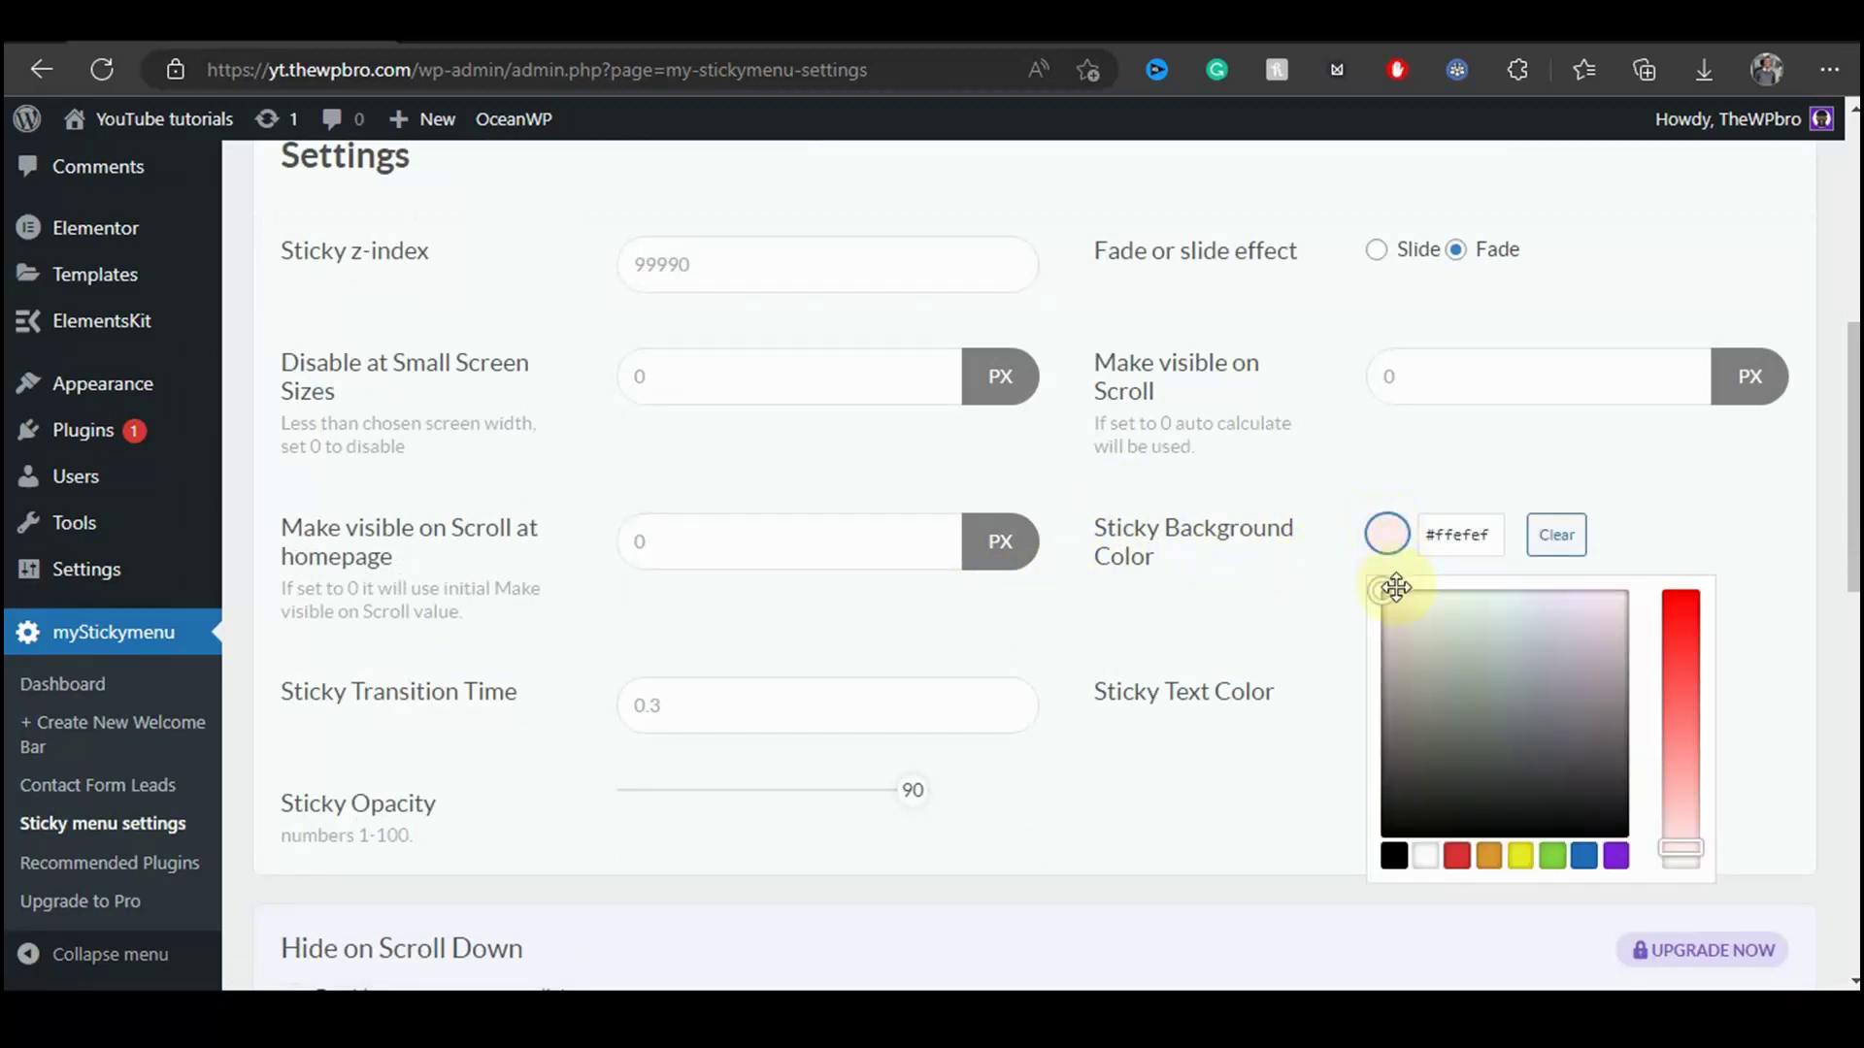
left_click_drag(1677, 845, 1680, 865)
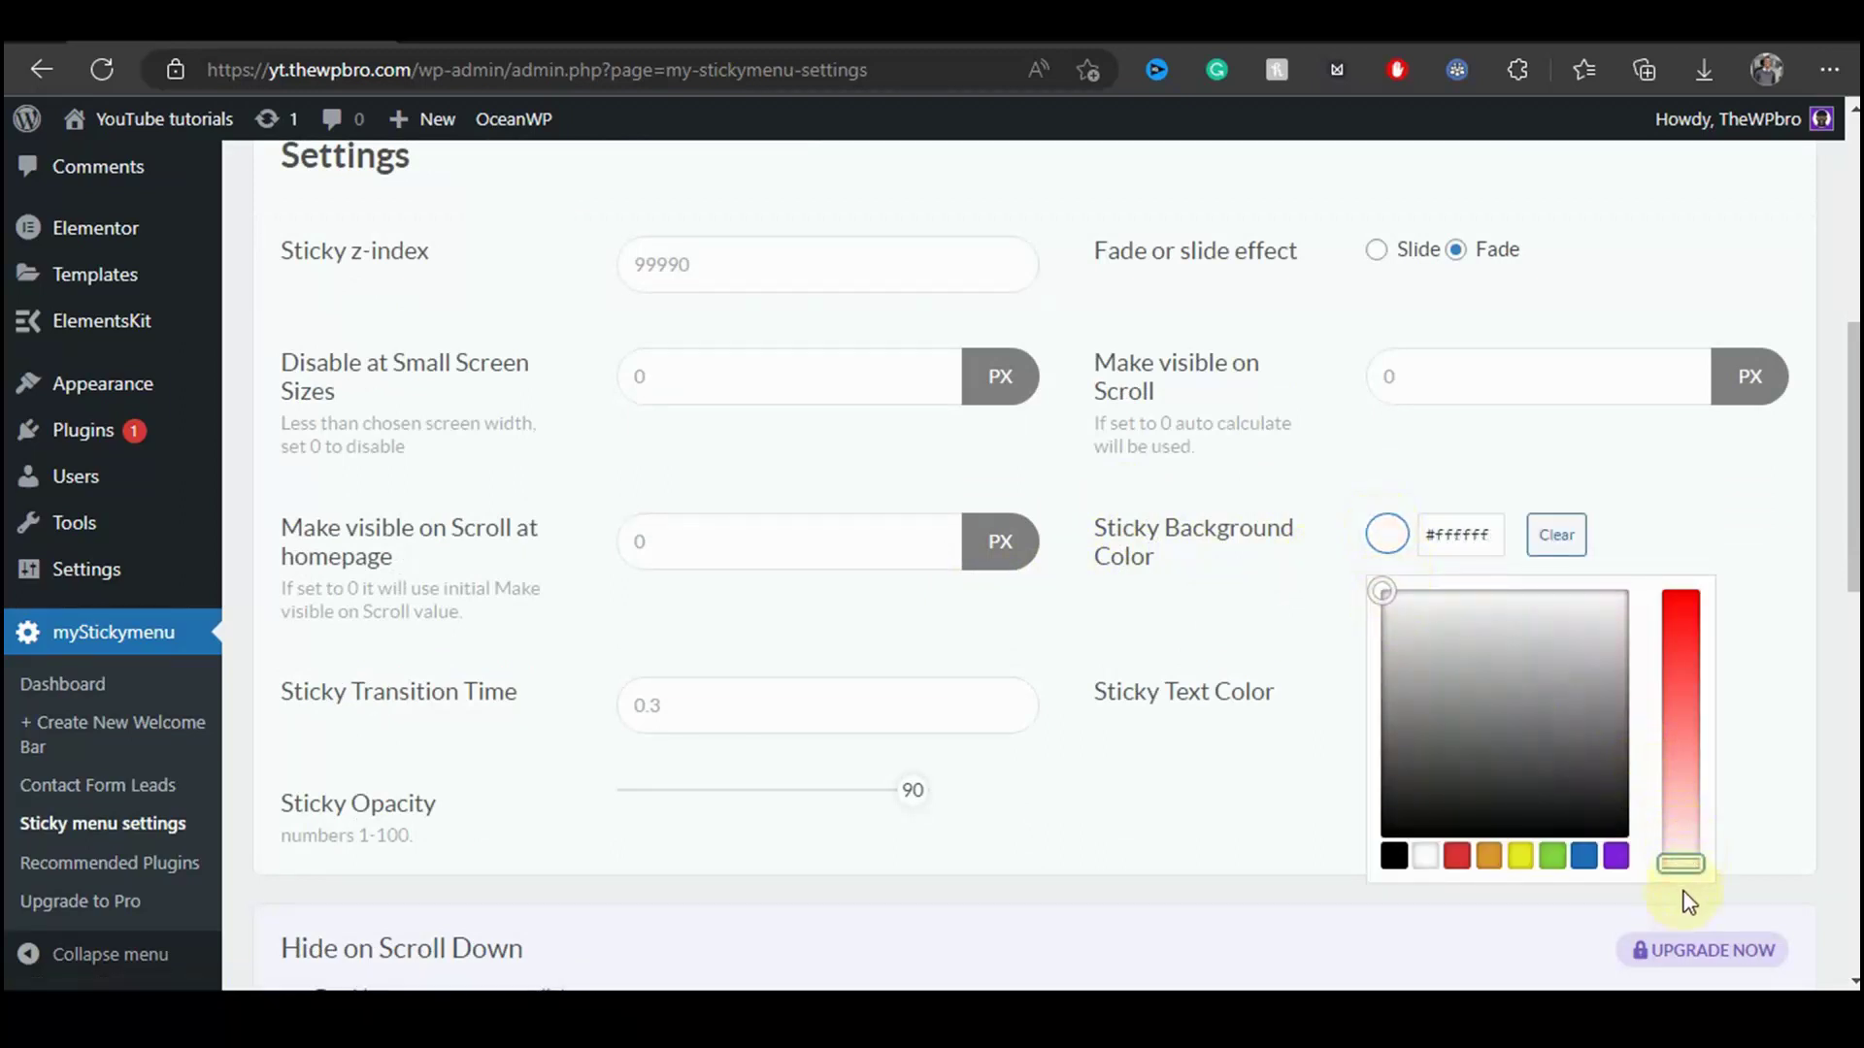
left_click(1288, 798)
Save the sticky menu settings with the white background
scroll(1229, 767, "down", 3)
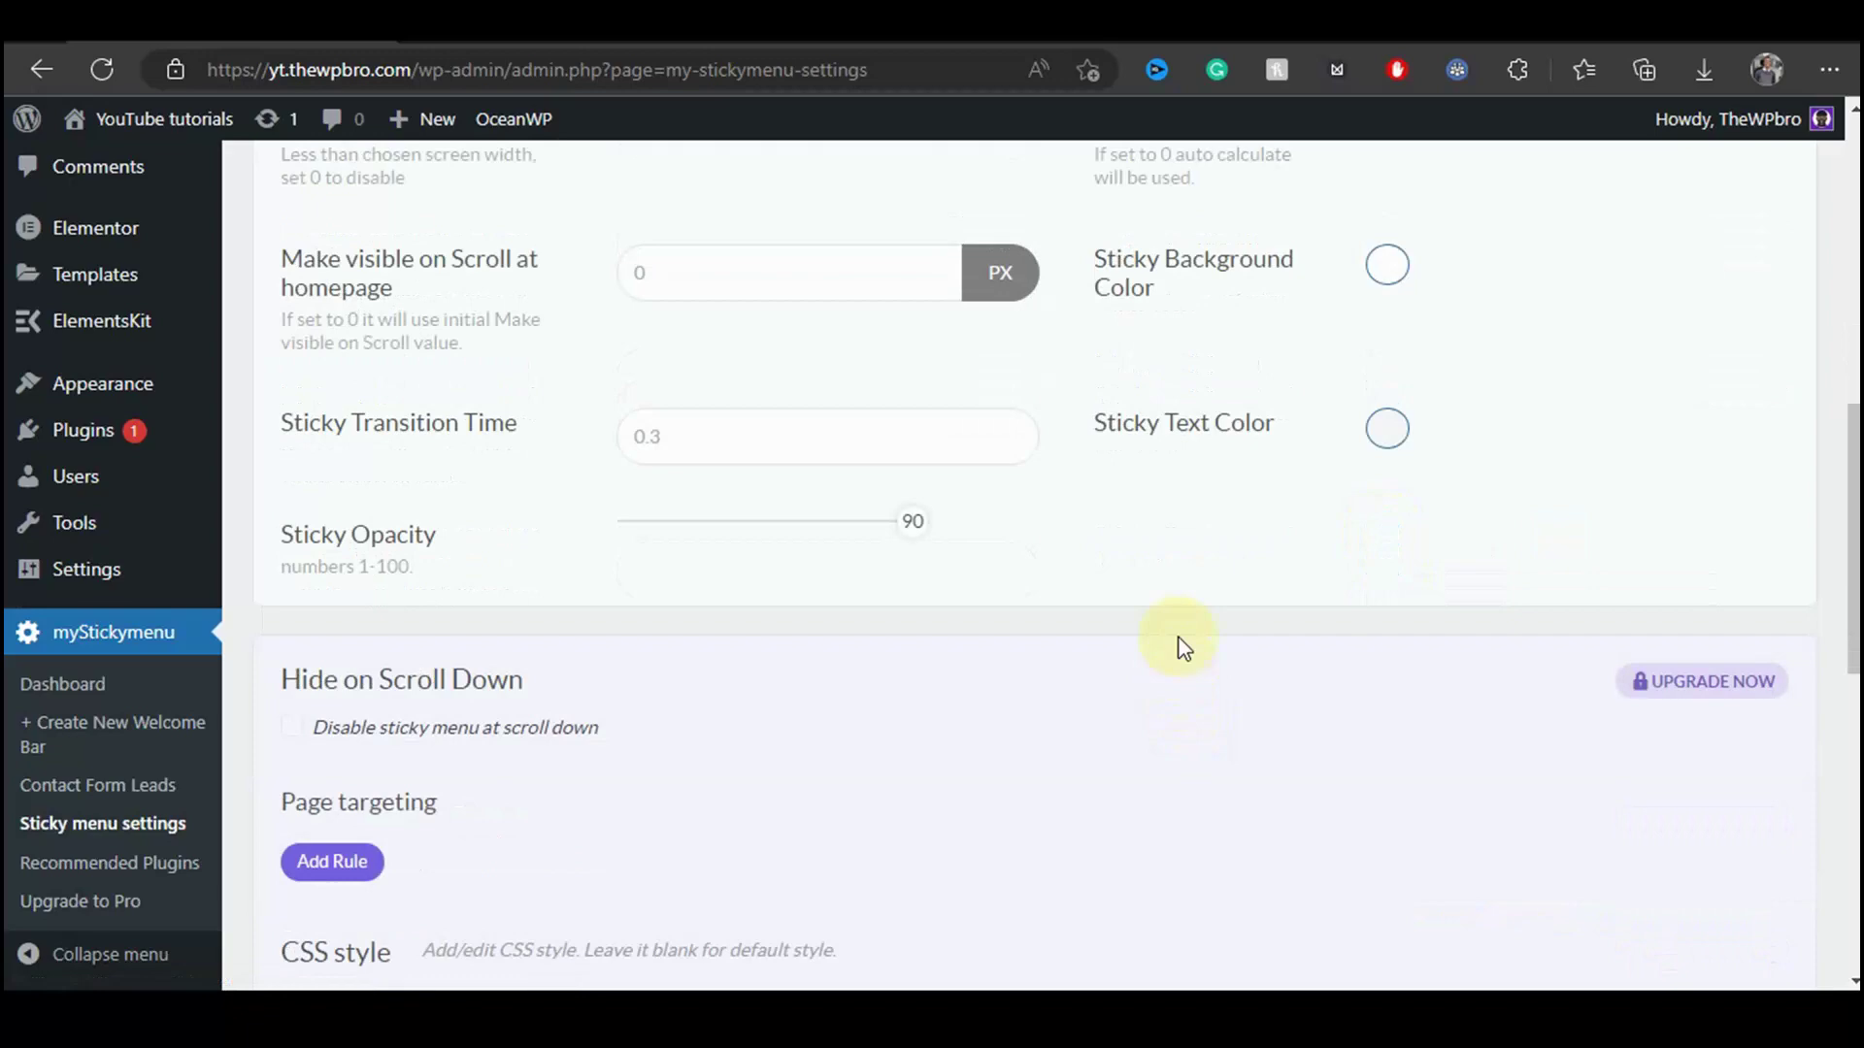
scroll(1080, 575, "down", 3)
scroll(1068, 578, "down", 7)
scroll(1061, 583, "down", 2)
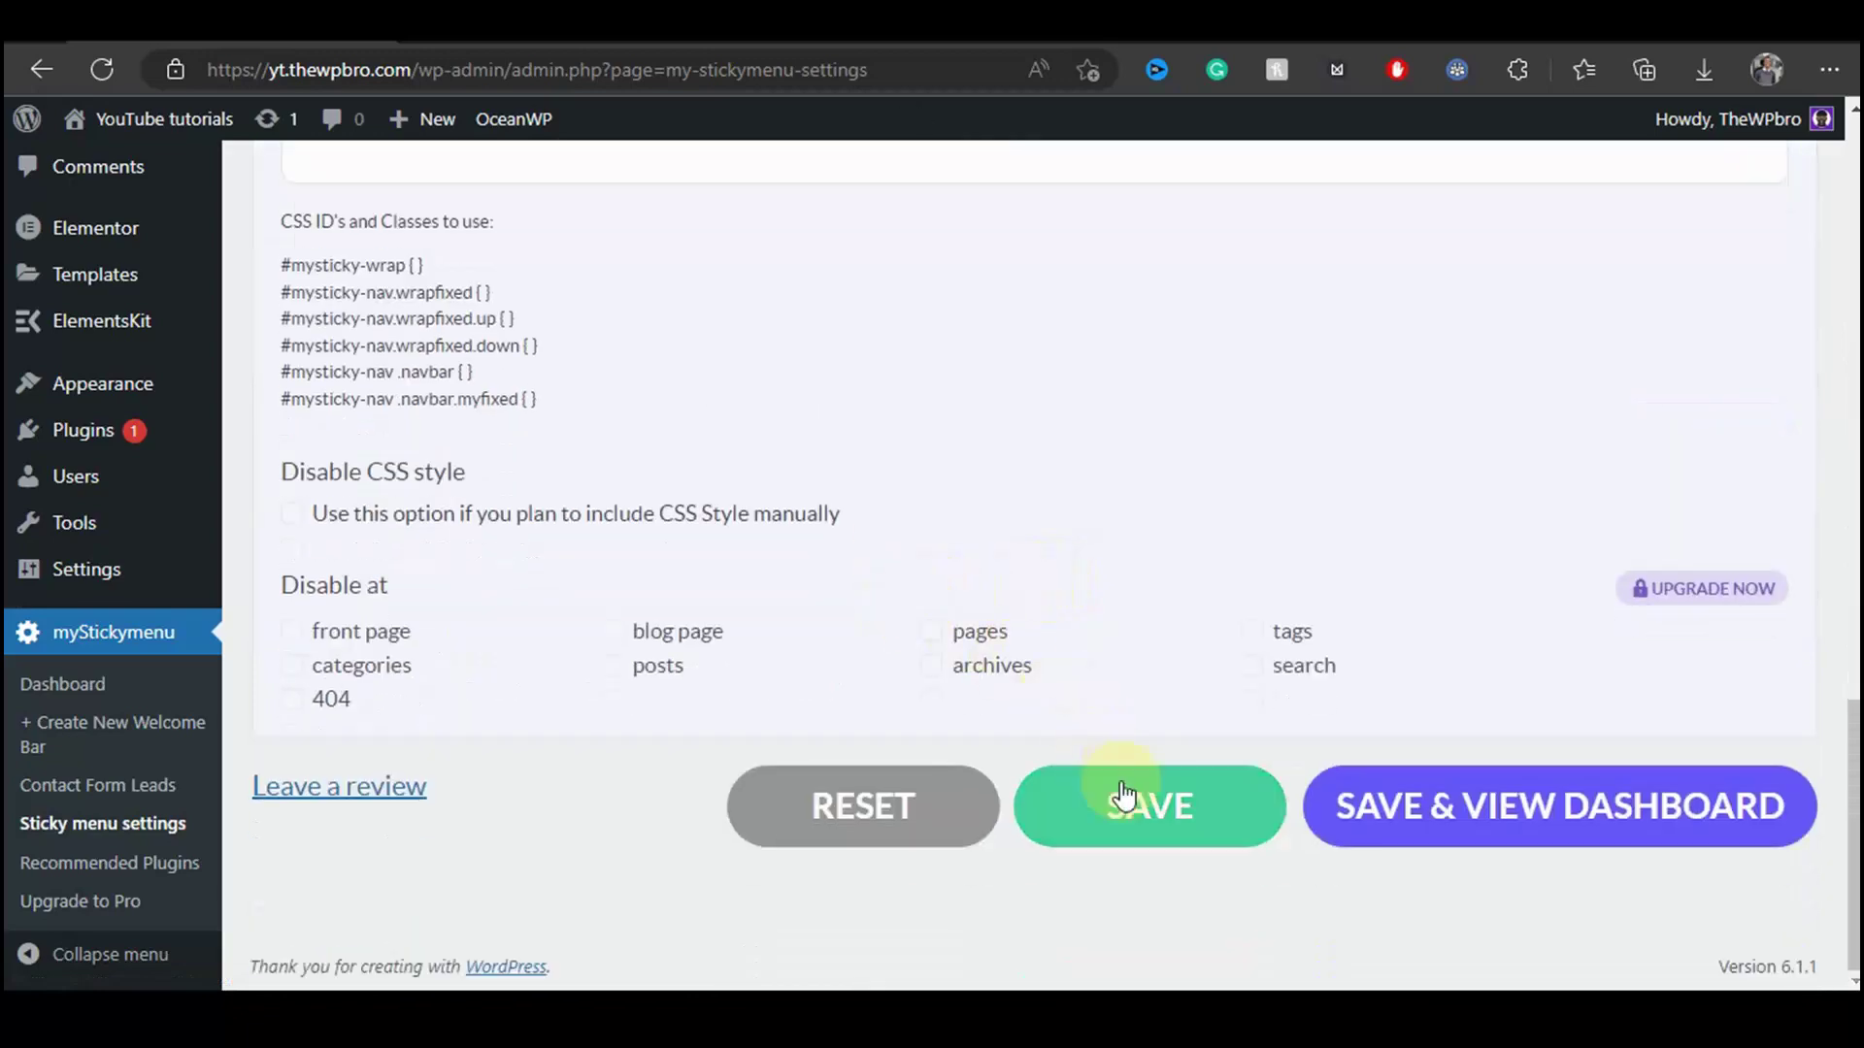
left_click(1137, 830)
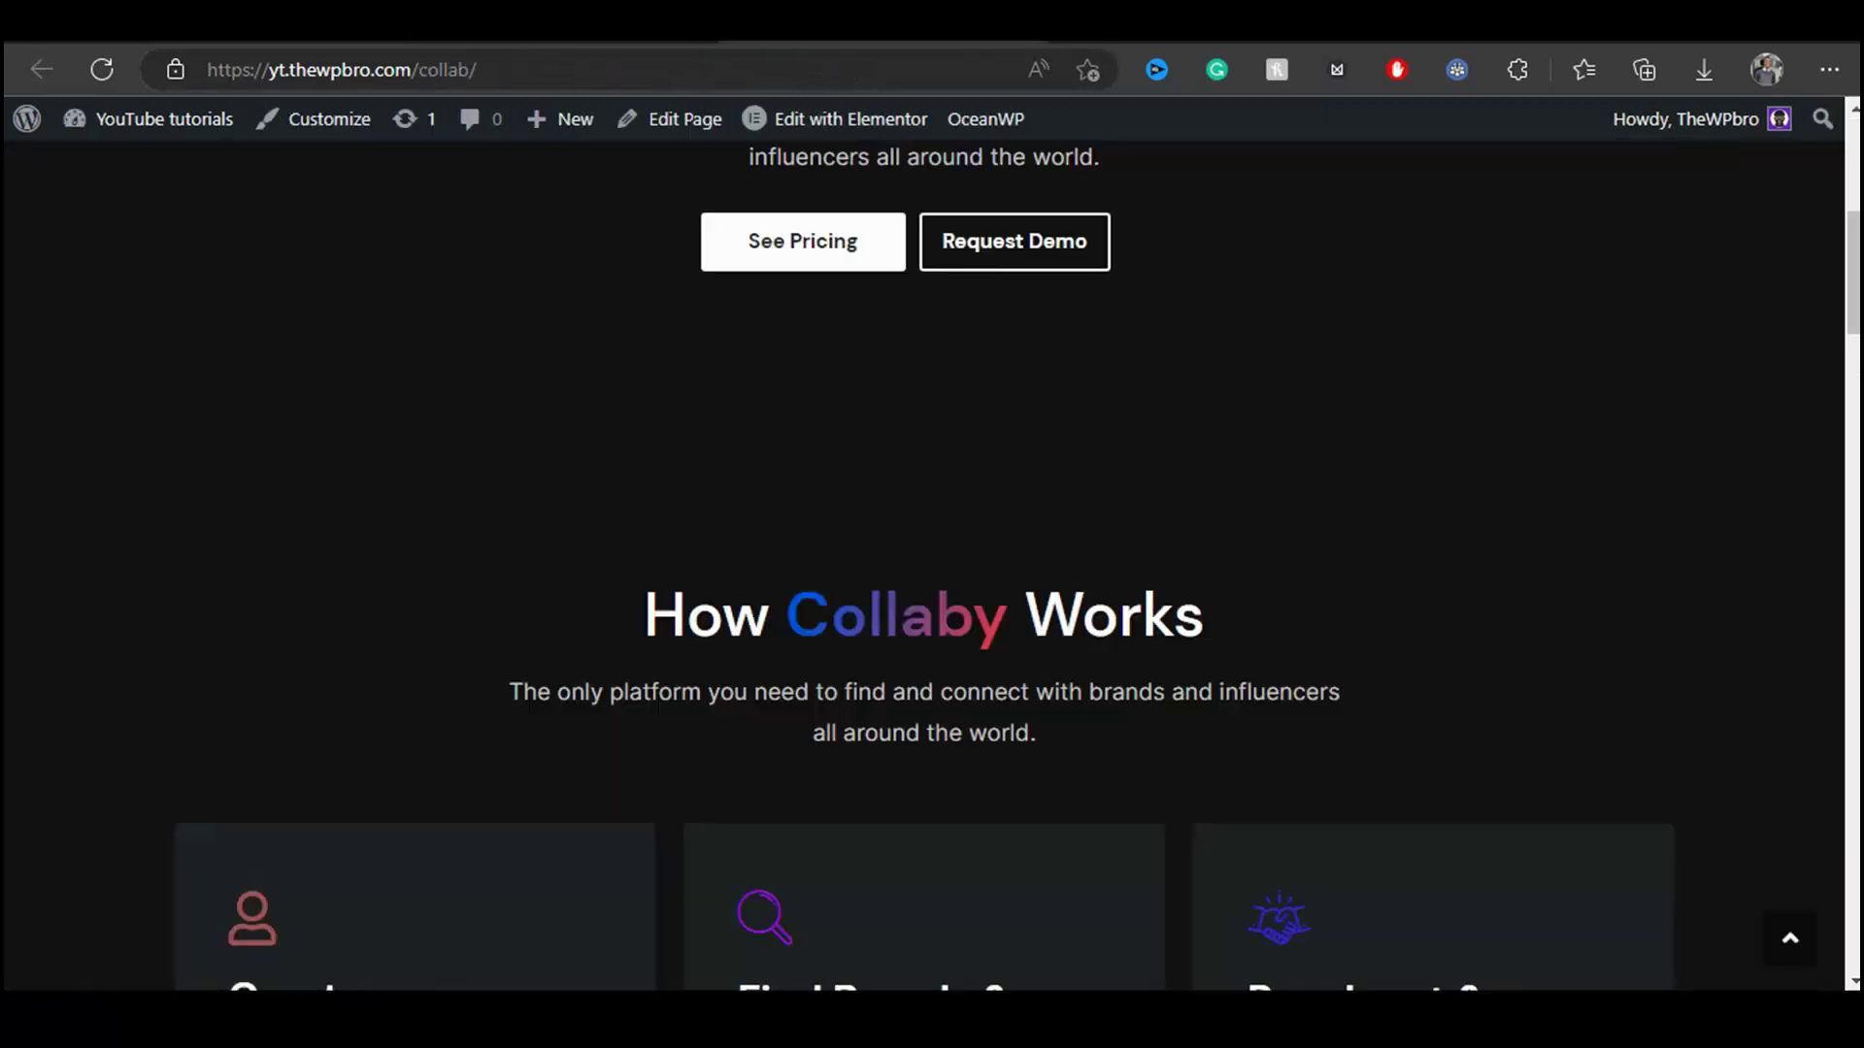
Reload the collab page and scroll to check the white menu bar stays fixed
scroll(660, 379, "up", 7)
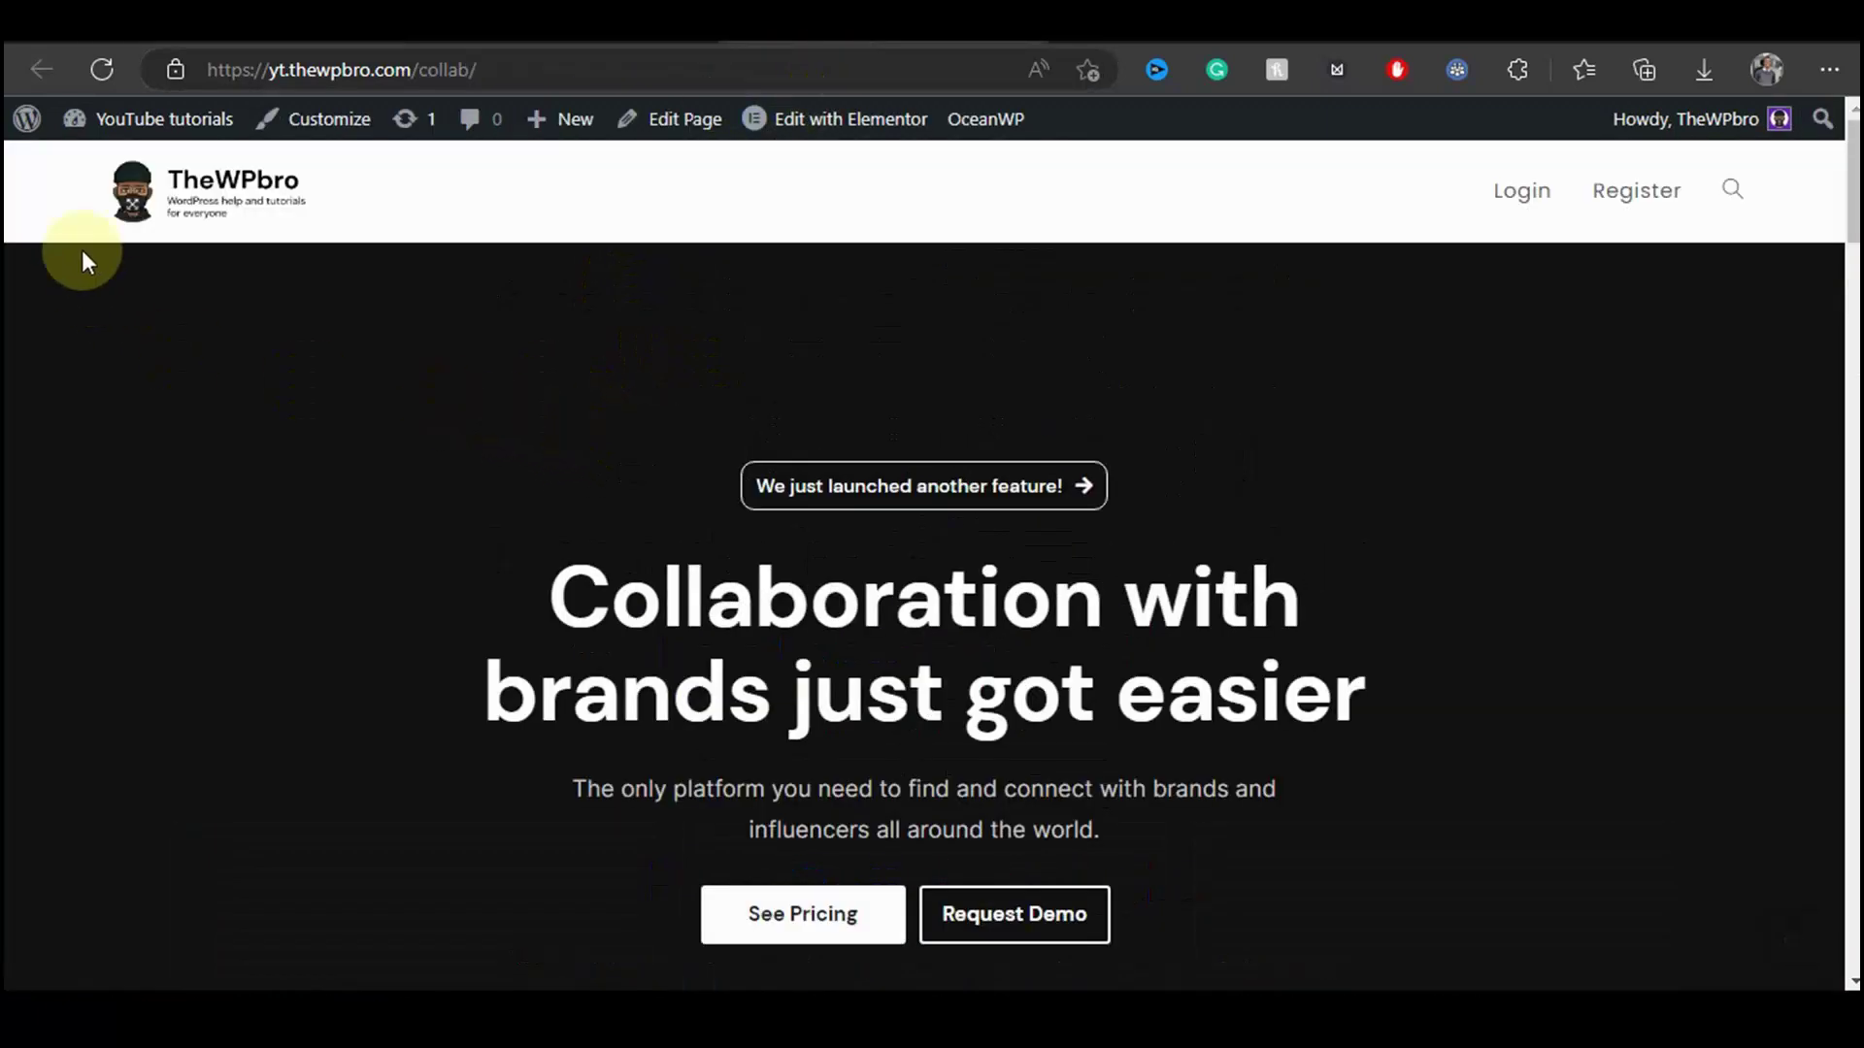
left_click(94, 68)
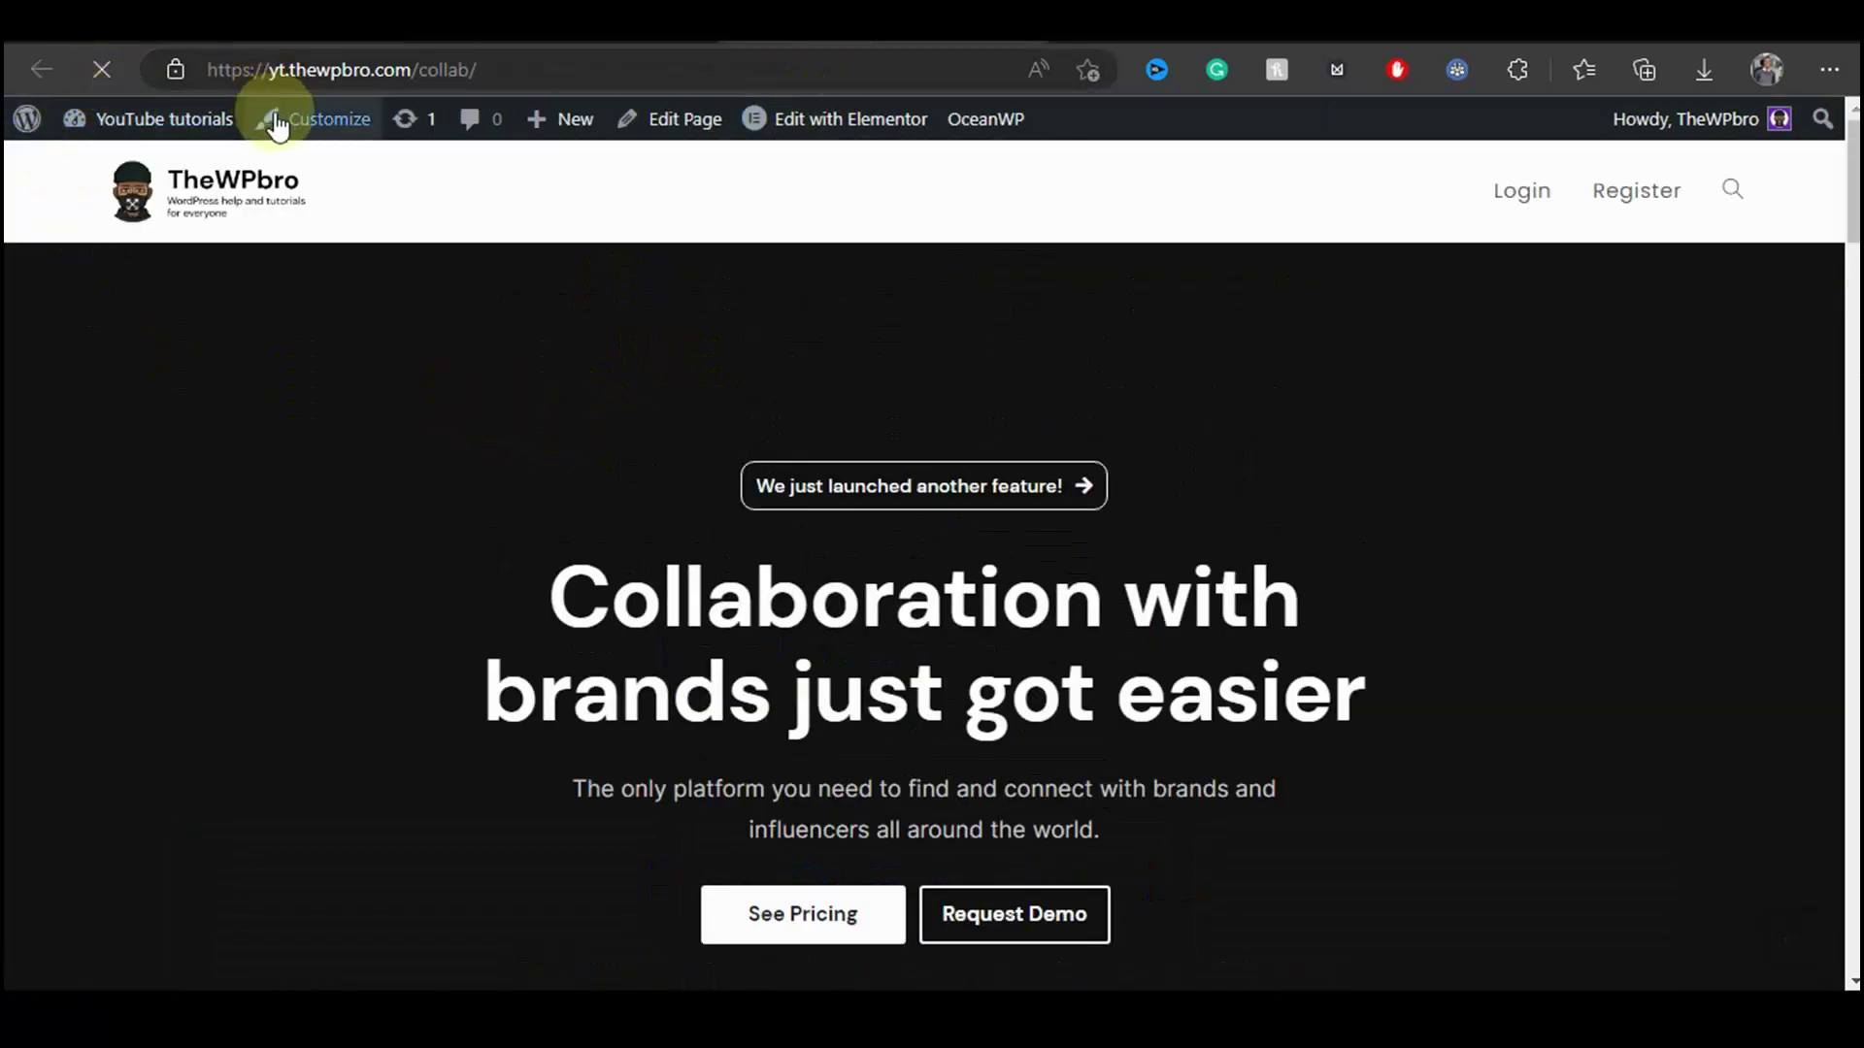
scroll(259, 329, "down", 5)
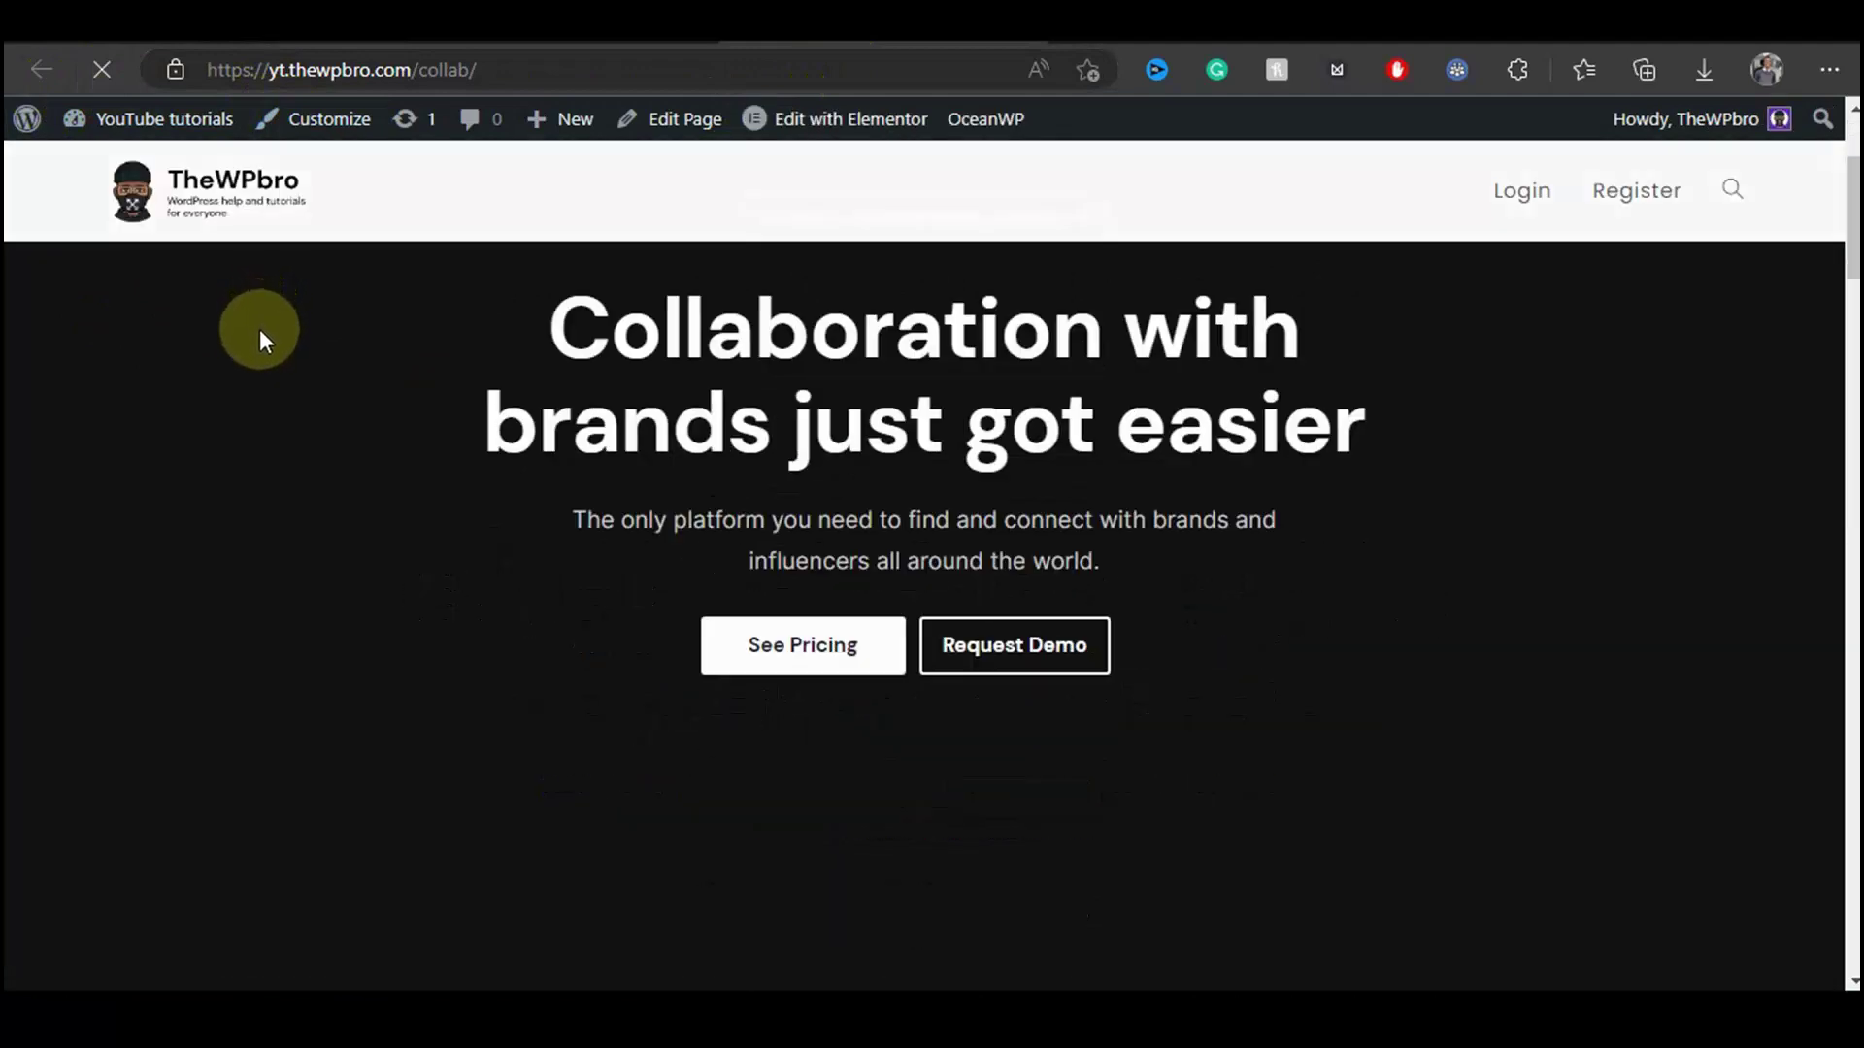
scroll(260, 329, "down", 2)
scroll(311, 340, "down", 4)
scroll(312, 366, "down", 3)
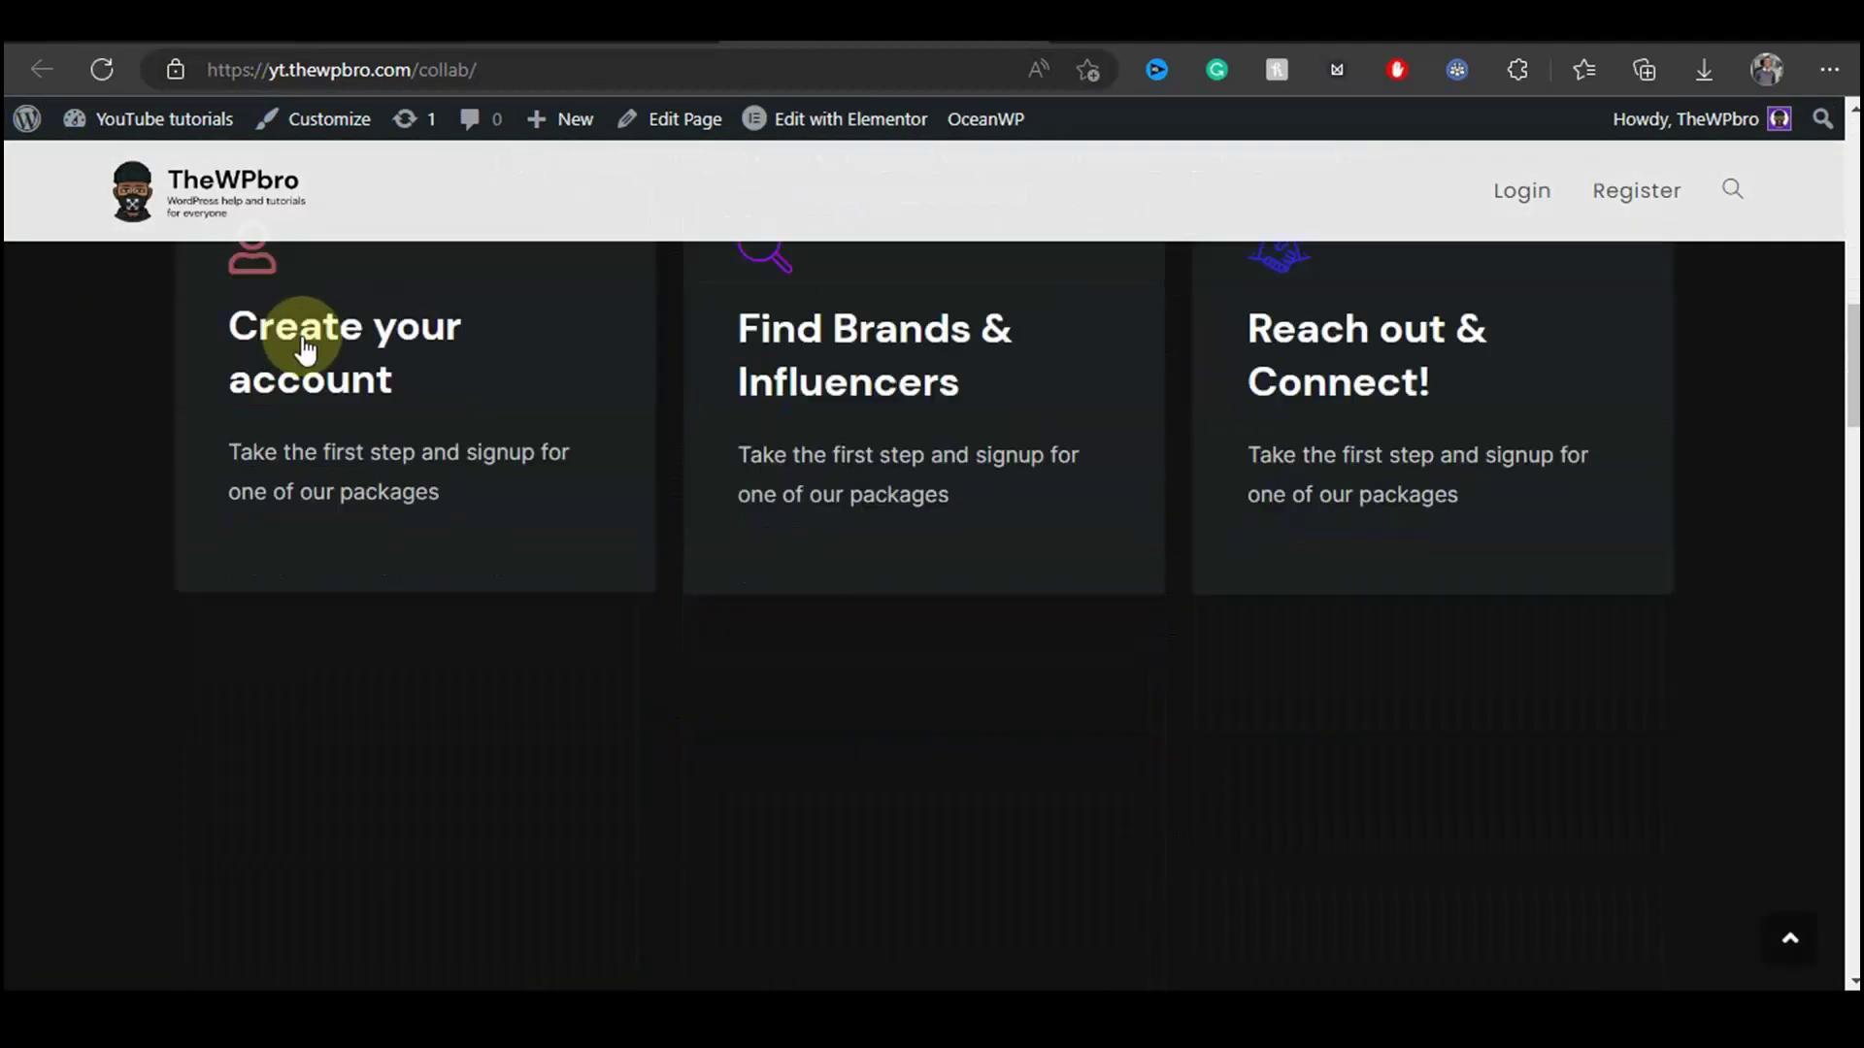
scroll(484, 394, "down", 3)
scroll(485, 400, "down", 4)
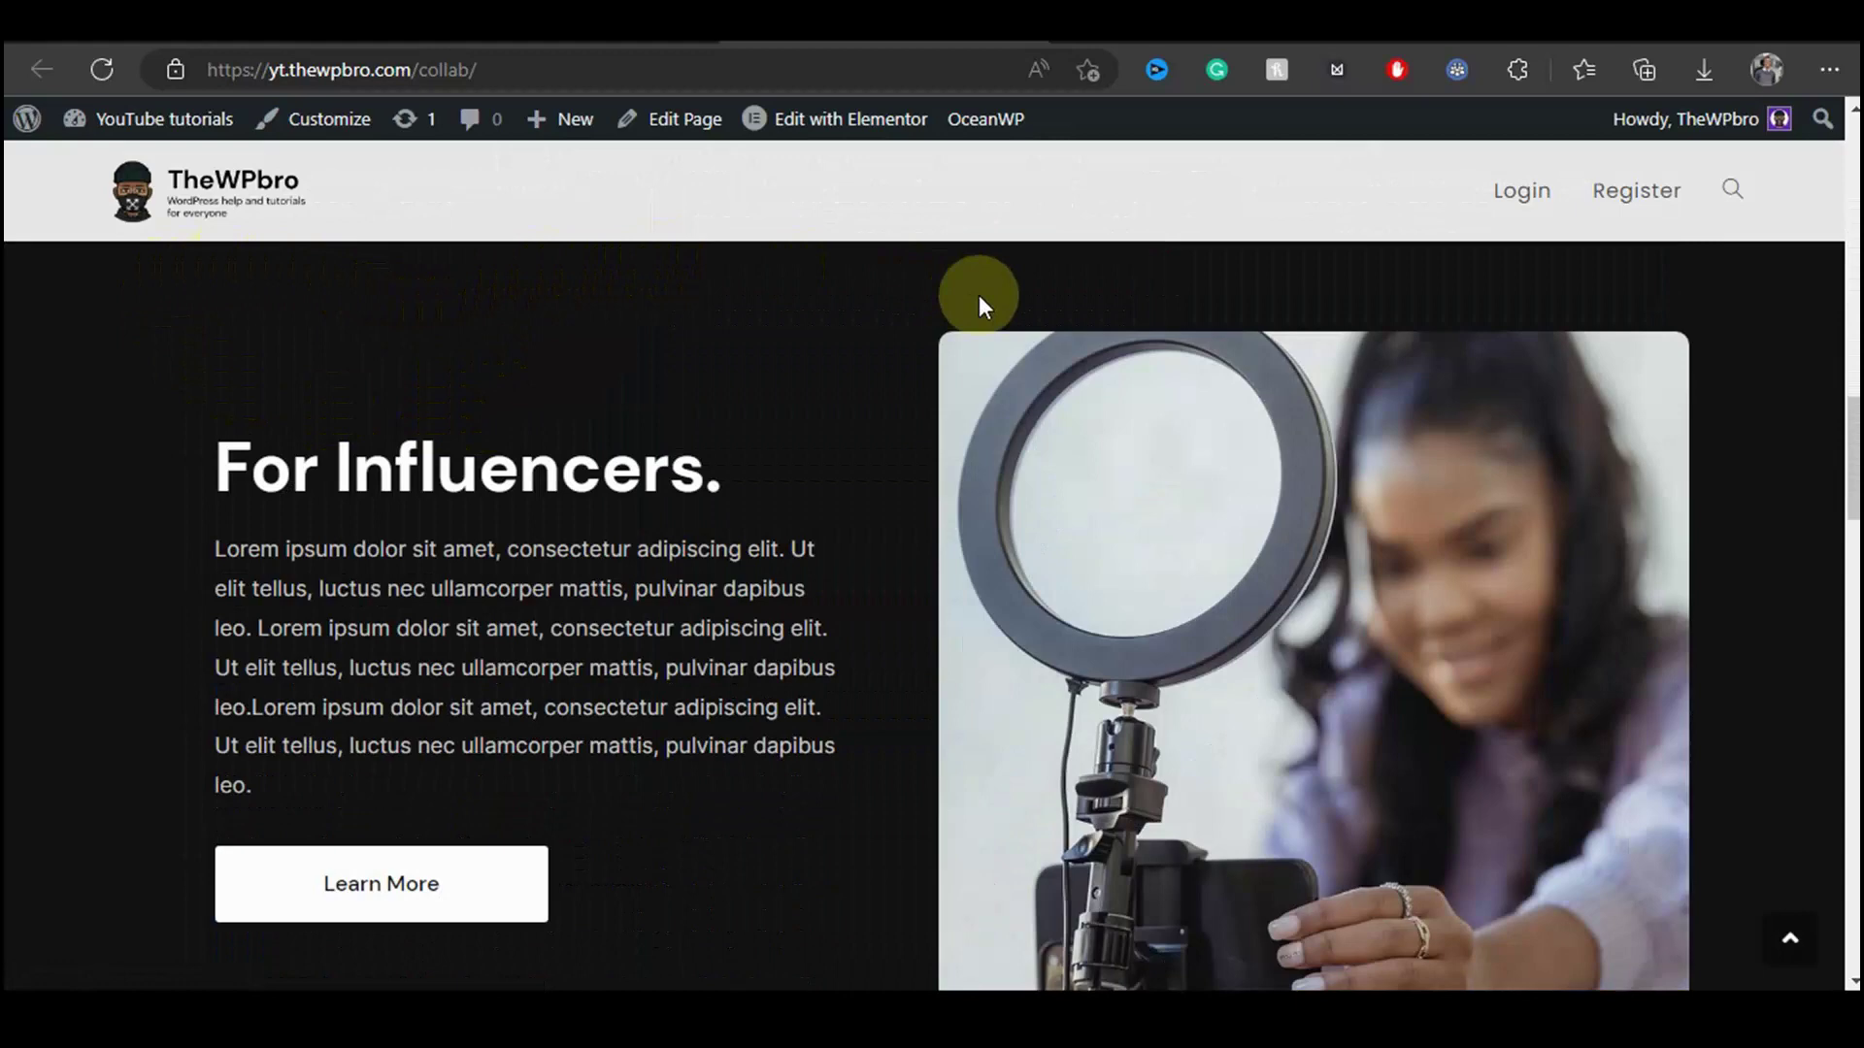
scroll(630, 434, "up", 5)
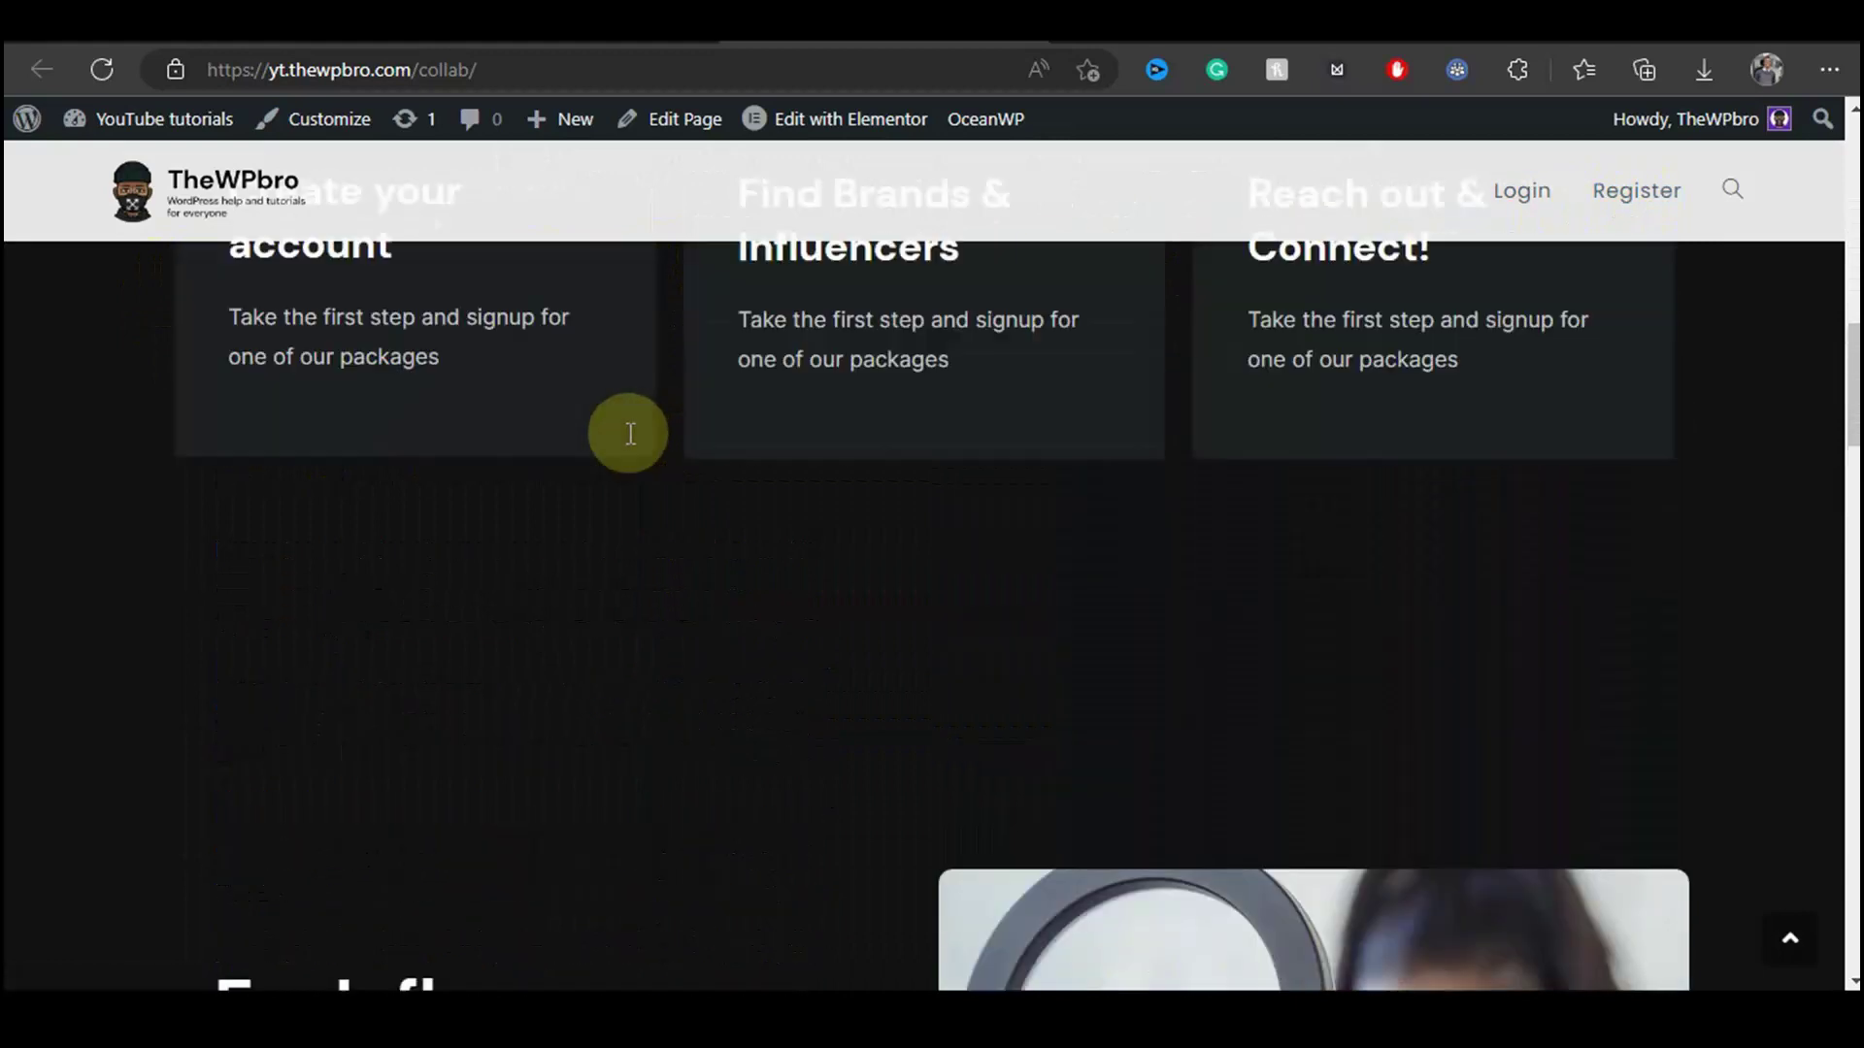
scroll(630, 434, "up", 3)
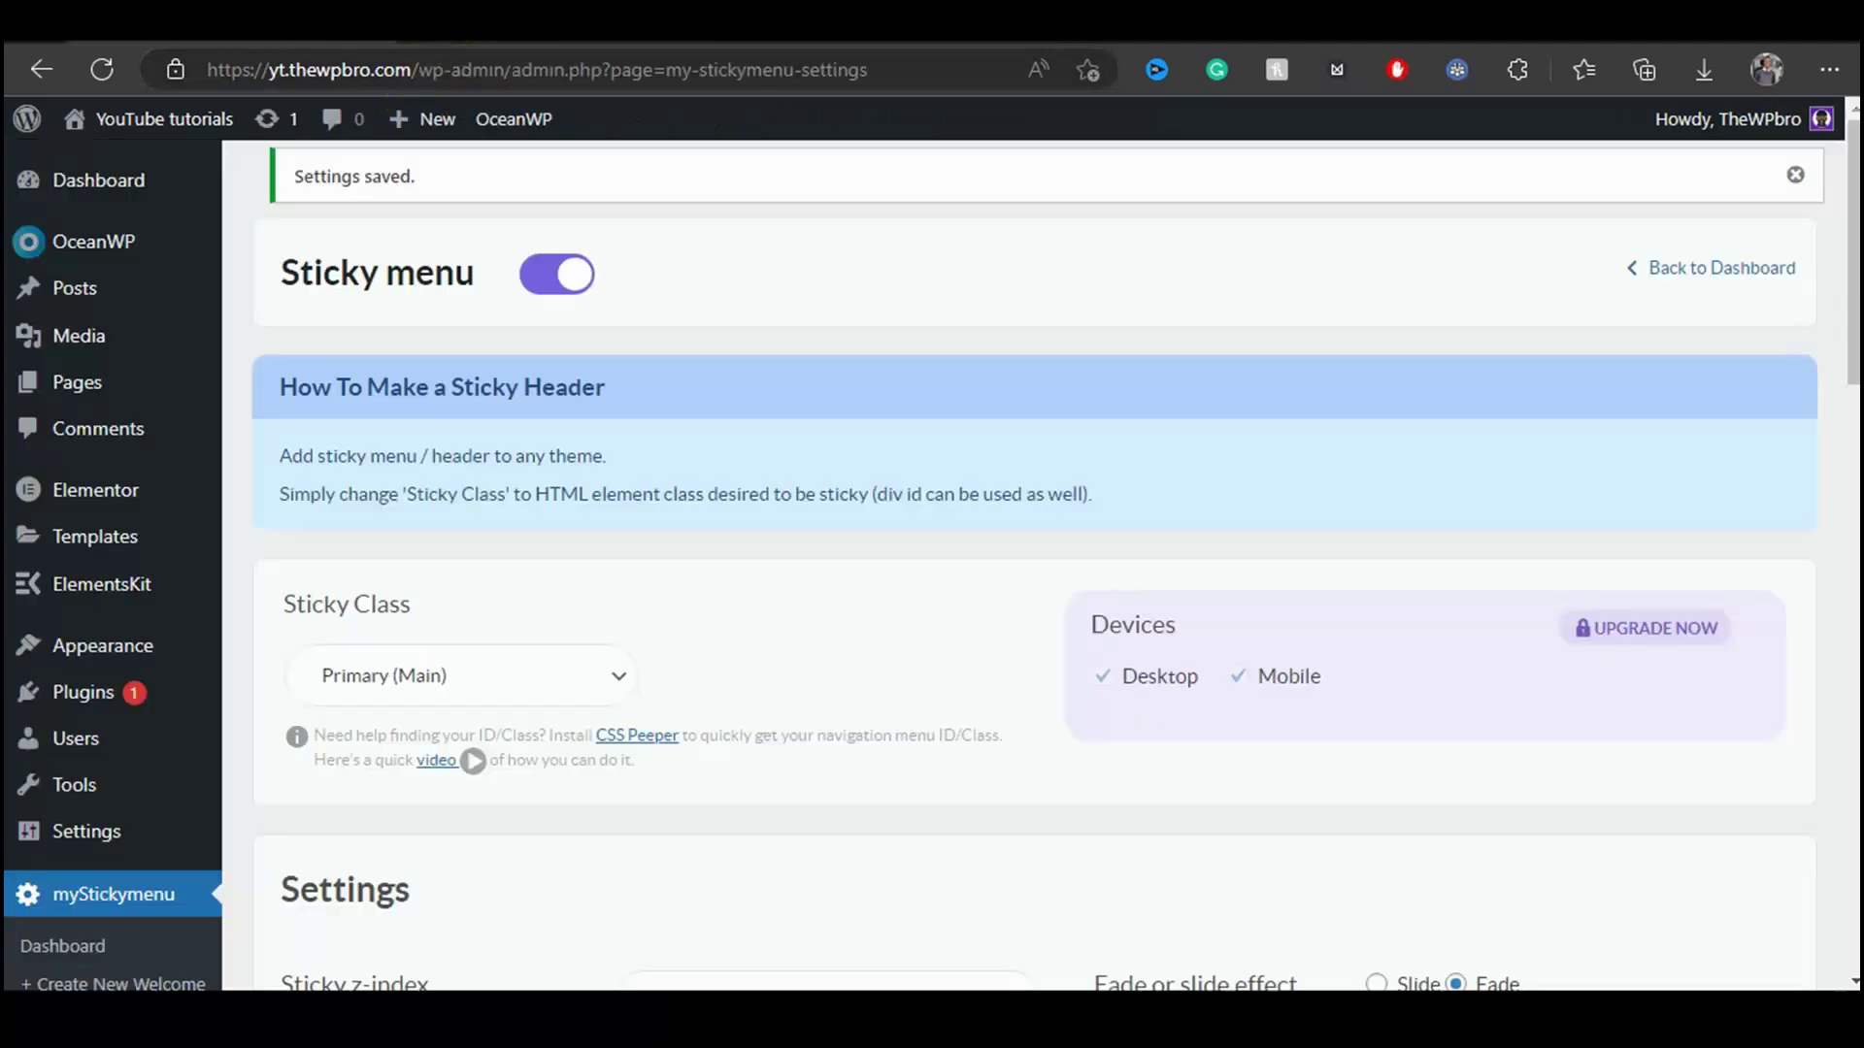
Raise the Sticky Opacity slider from 90 to 100
scroll(698, 528, "down", 1)
scroll(699, 528, "down", 1)
scroll(699, 528, "down", 3)
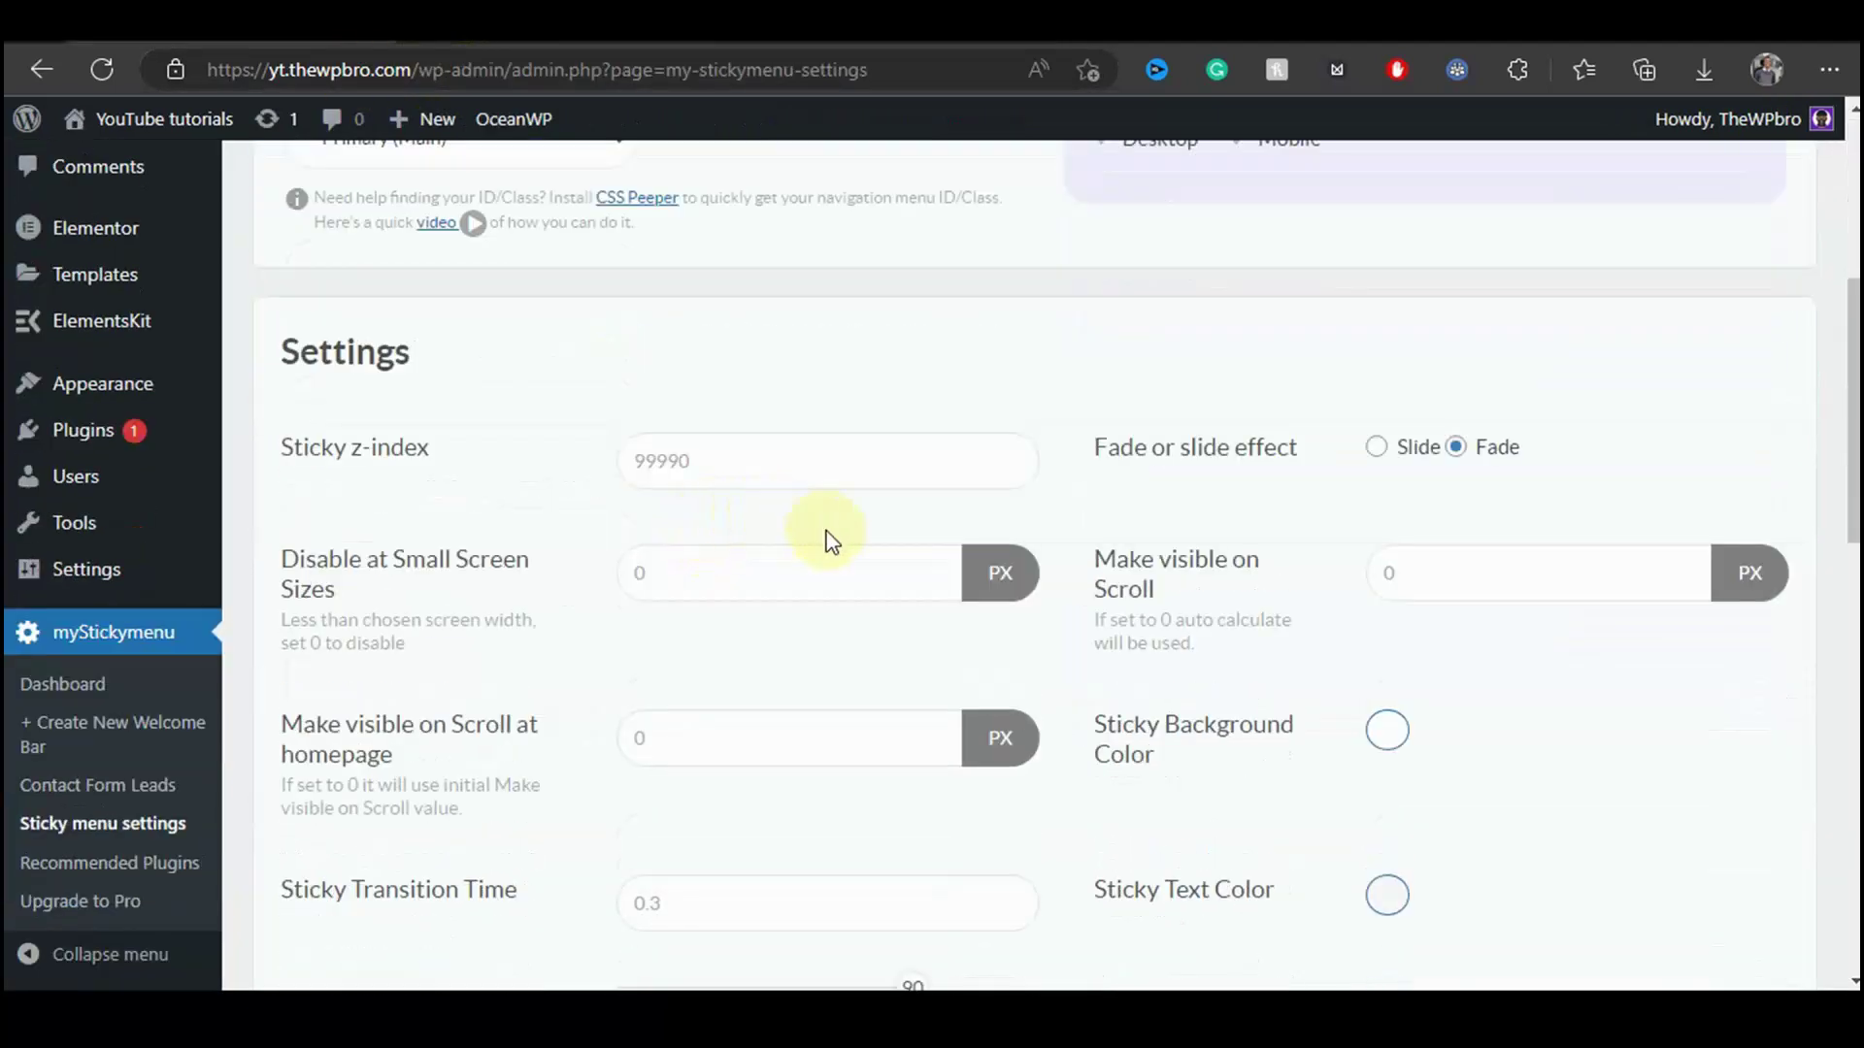
scroll(854, 548, "down", 2)
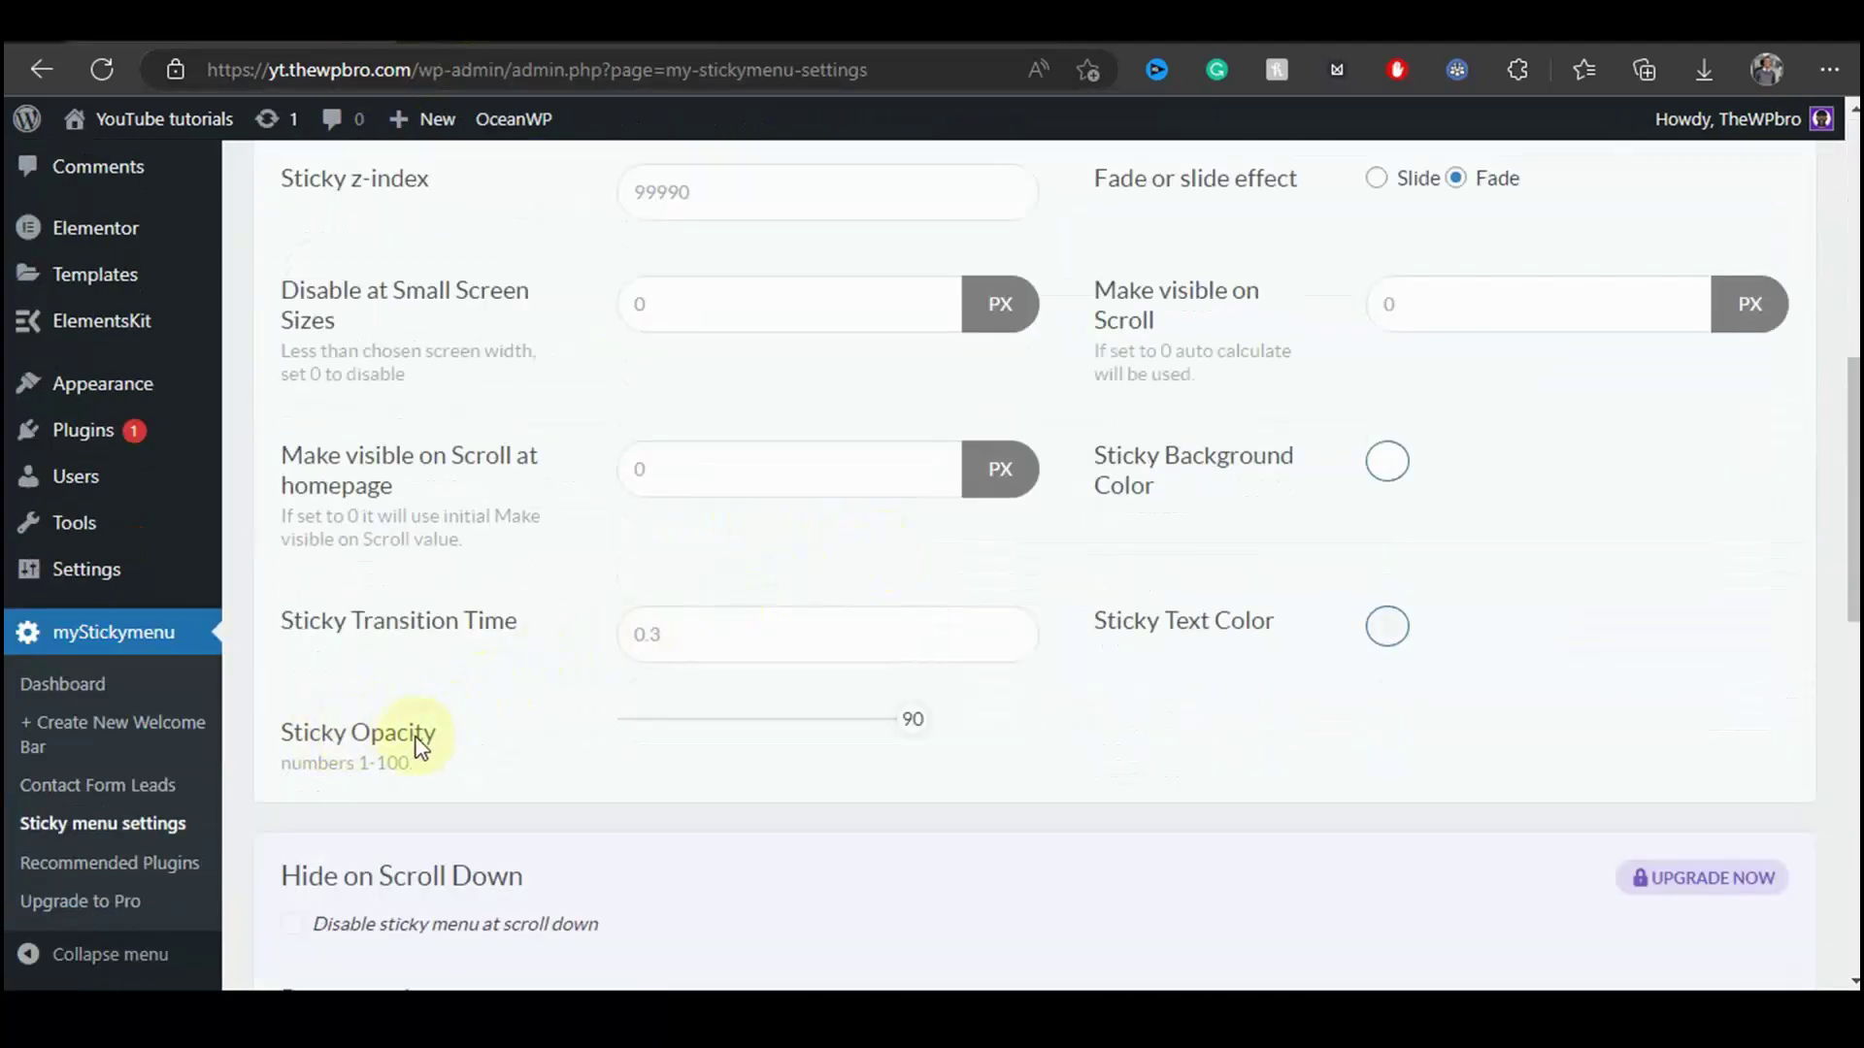
left_click_drag(912, 719, 950, 721)
Save the opacity of 100 and reload the Collab page
scroll(1574, 671, "down", 3)
scroll(1549, 687, "down", 5)
left_click(1232, 802)
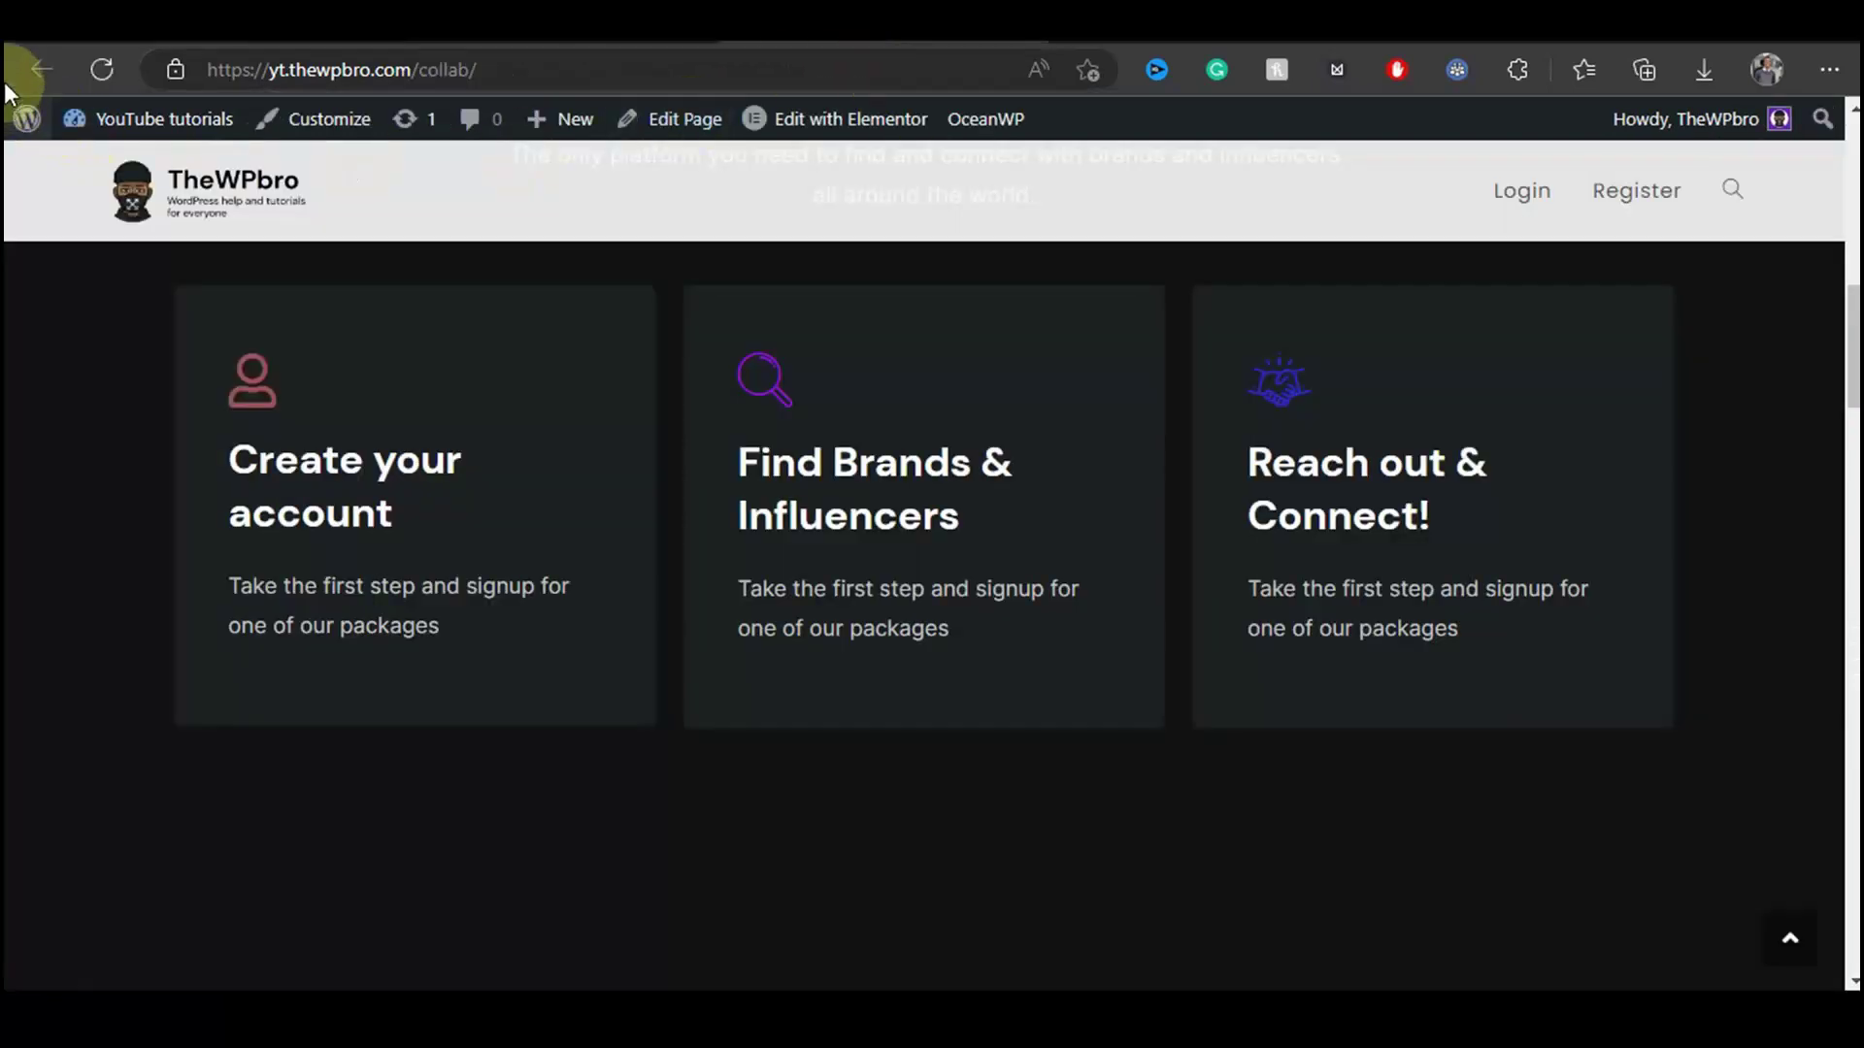
left_click(102, 68)
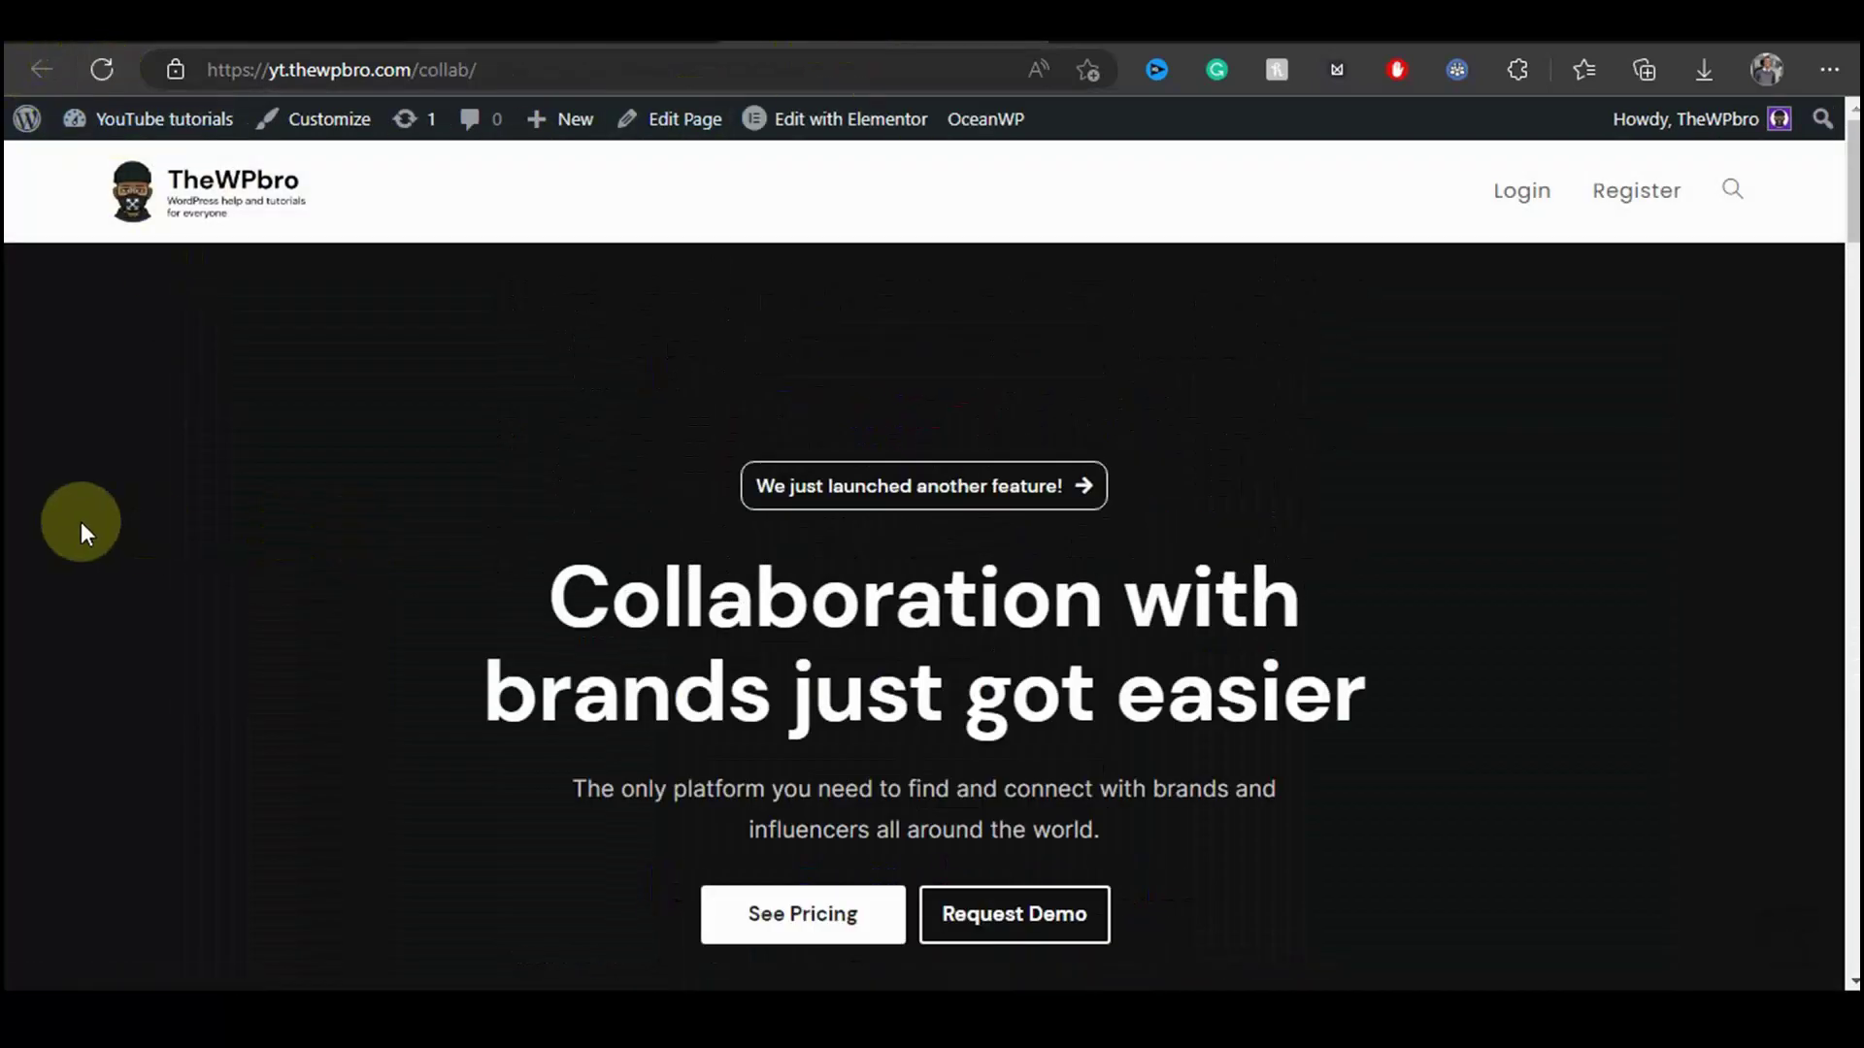
Scroll up and down the Collab page to confirm the solid white header stays fixed
scroll(82, 525, "down", 5)
scroll(1098, 350, "down", 4)
scroll(476, 362, "down", 3)
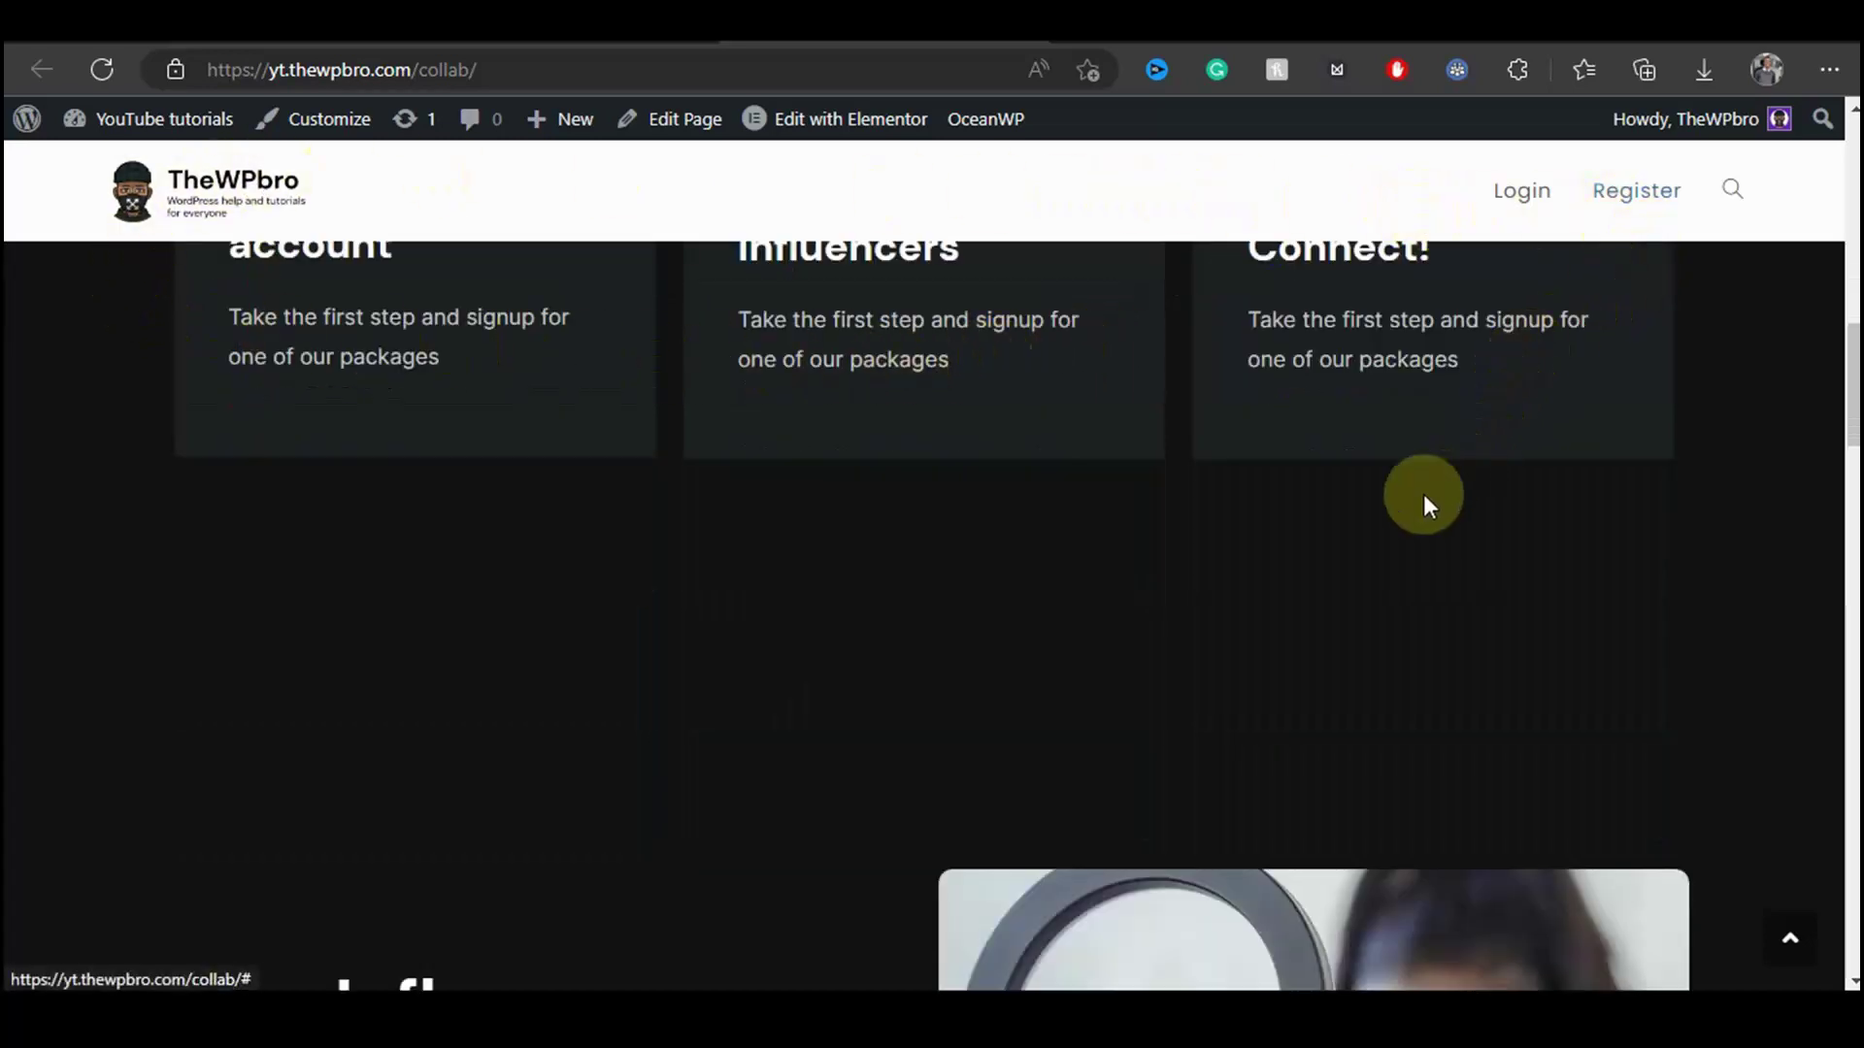
scroll(680, 575, "down", 4)
scroll(680, 575, "down", 5)
scroll(680, 575, "up", 10)
scroll(680, 575, "up", 8)
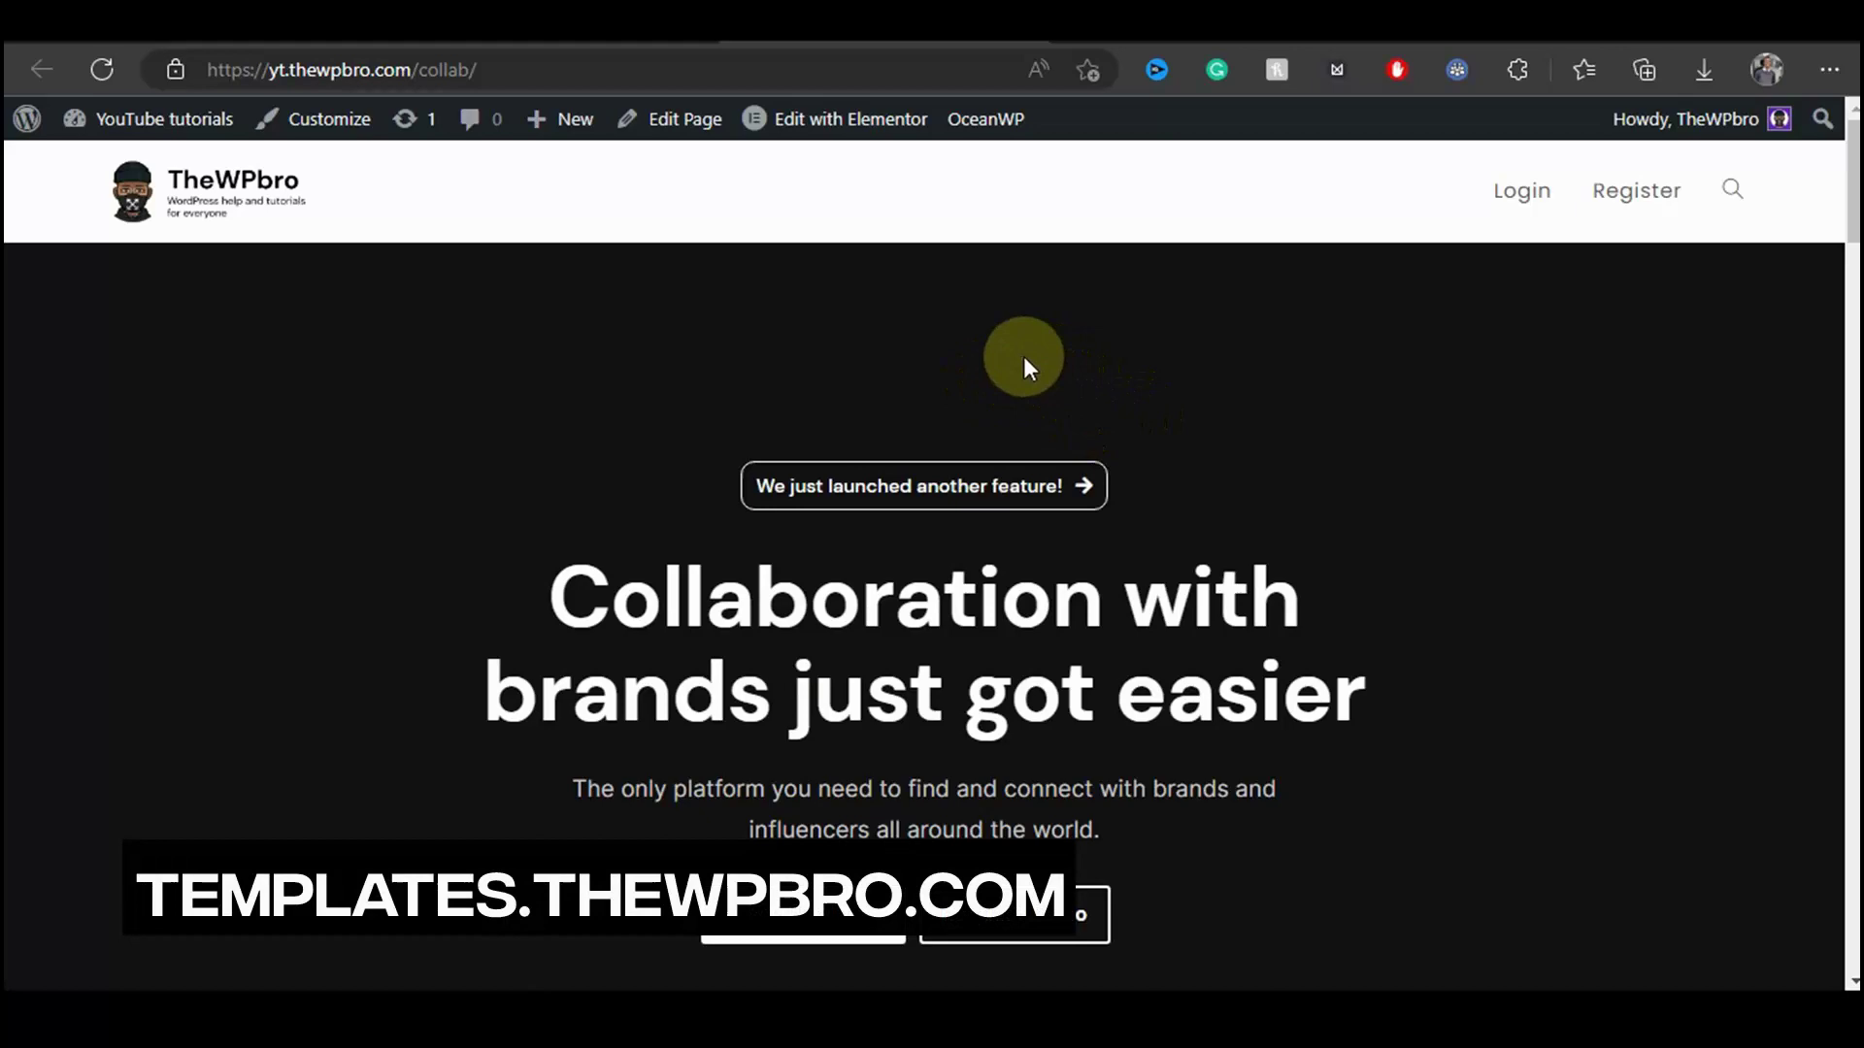
scroll(1023, 369, "down", 2)
scroll(1097, 400, "down", 3)
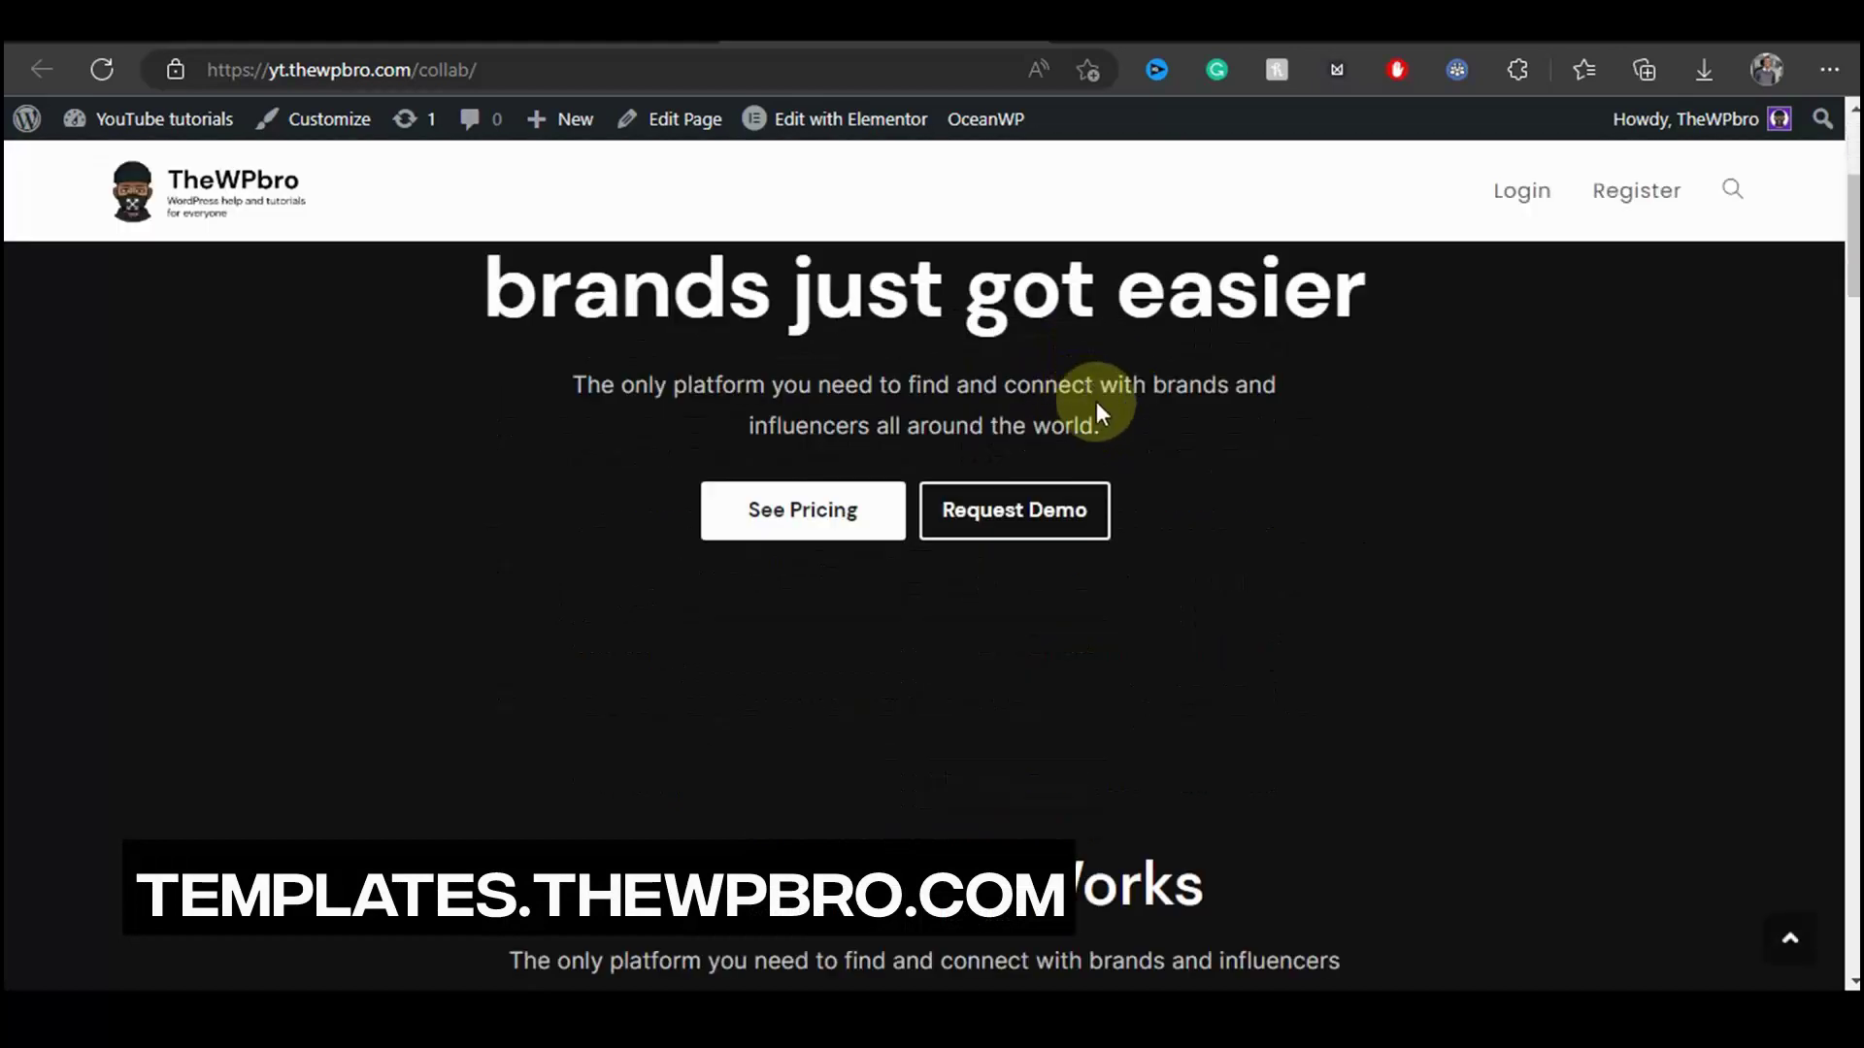
scroll(1110, 416, "down", 2)
scroll(1151, 447, "down", 3)
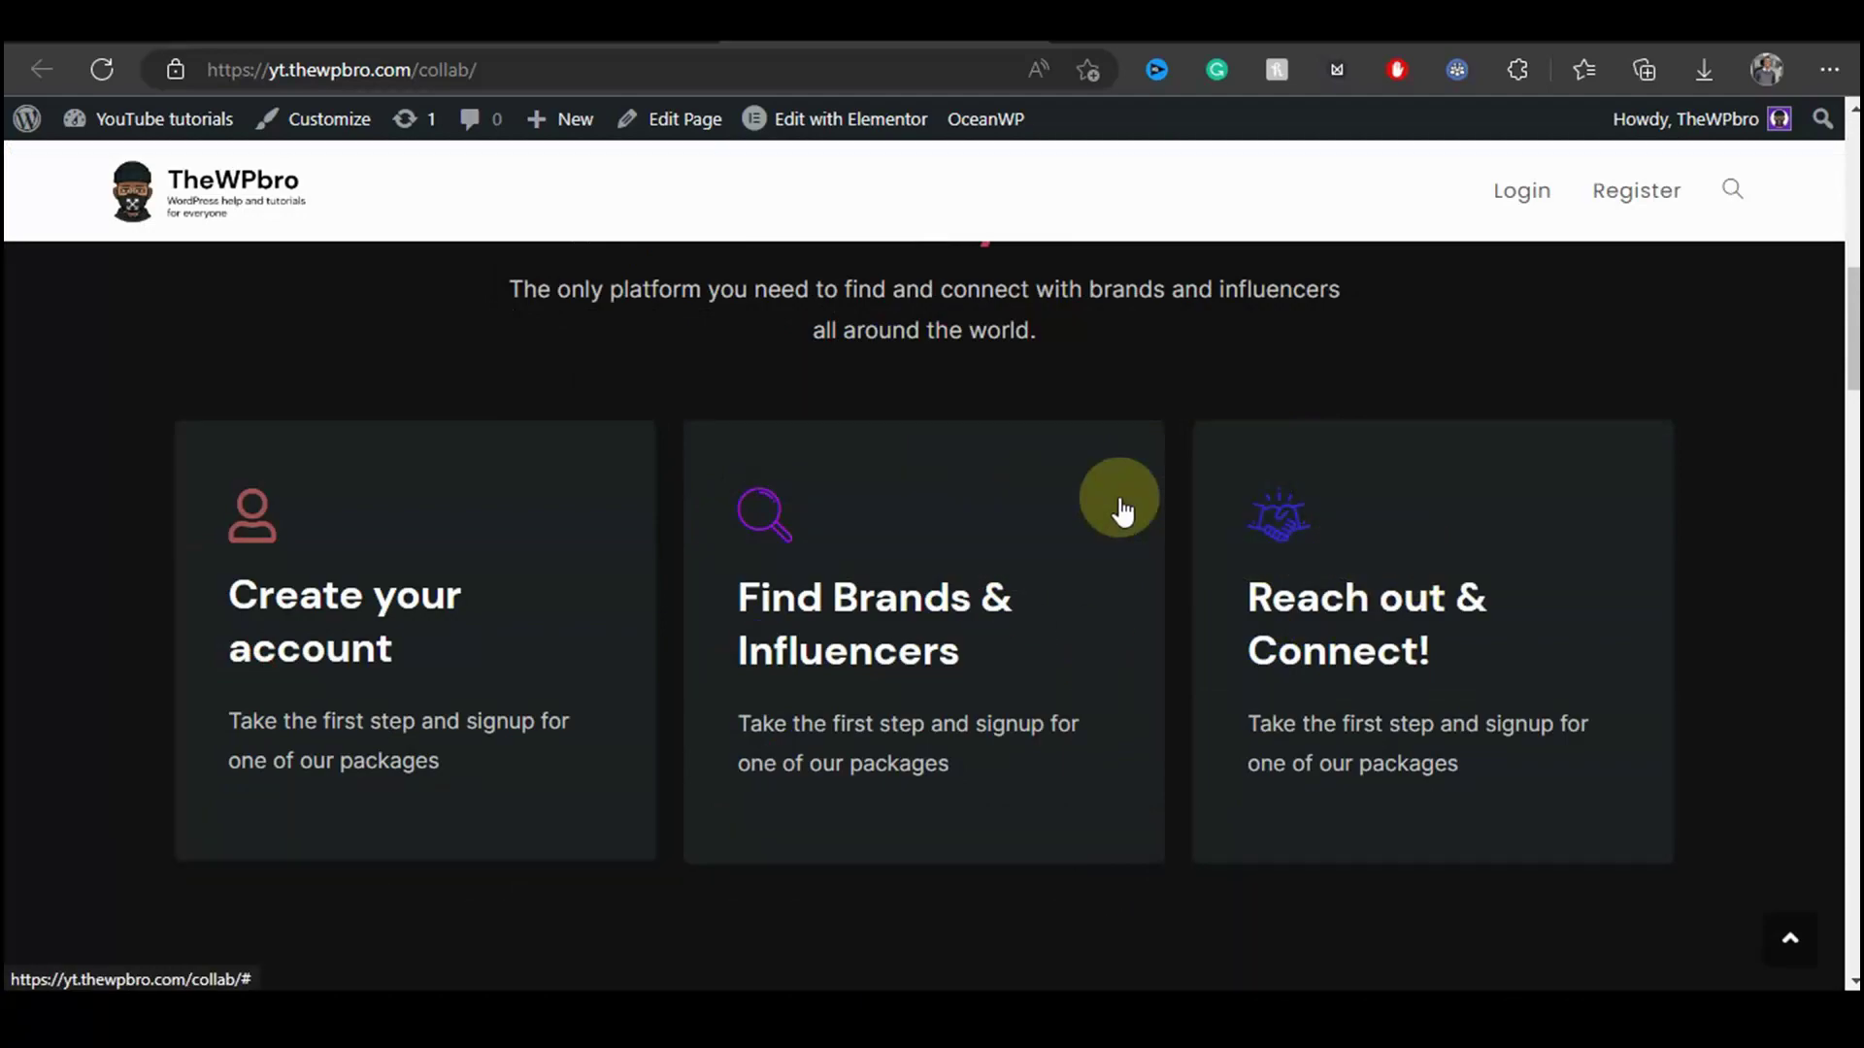
scroll(1074, 624, "down", 1)
scroll(1266, 565, "down", 4)
scroll(737, 511, "down", 2)
scroll(983, 487, "down", 4)
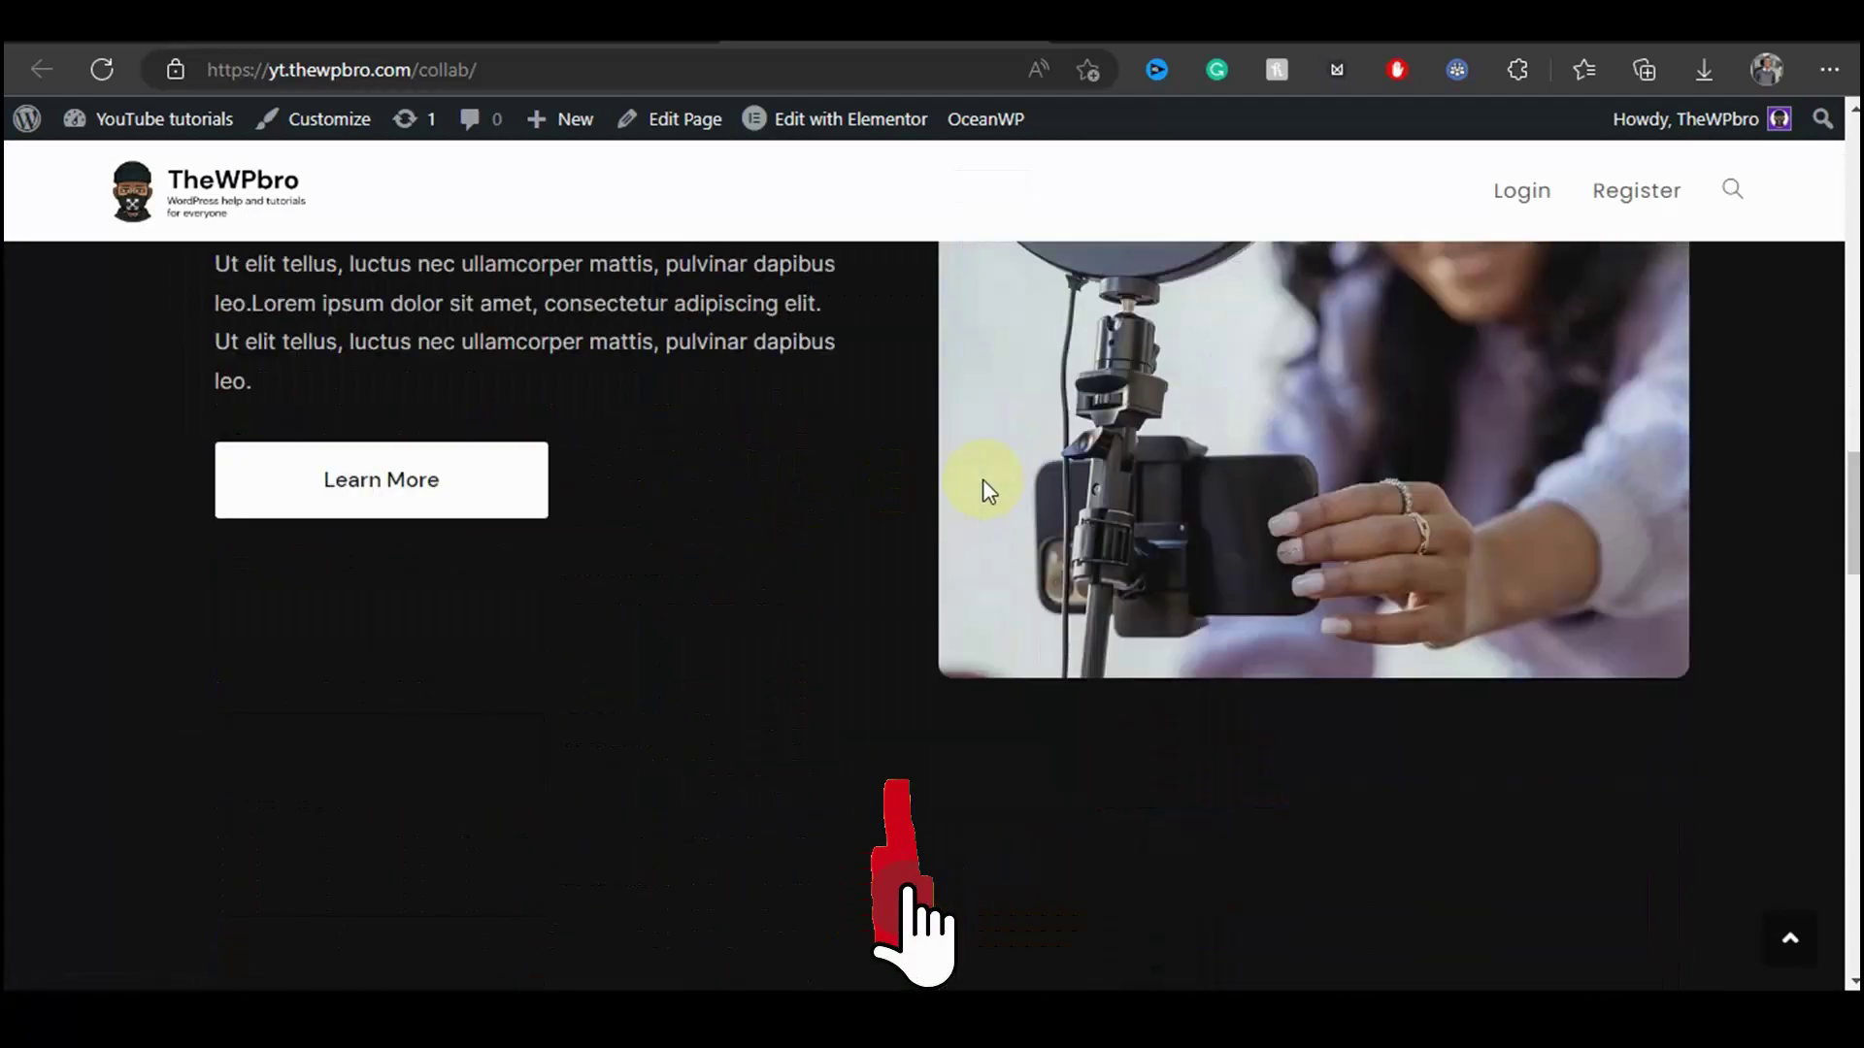
scroll(899, 544, "down", 4)
scroll(901, 554, "down", 5)
scroll(901, 551, "down", 4)
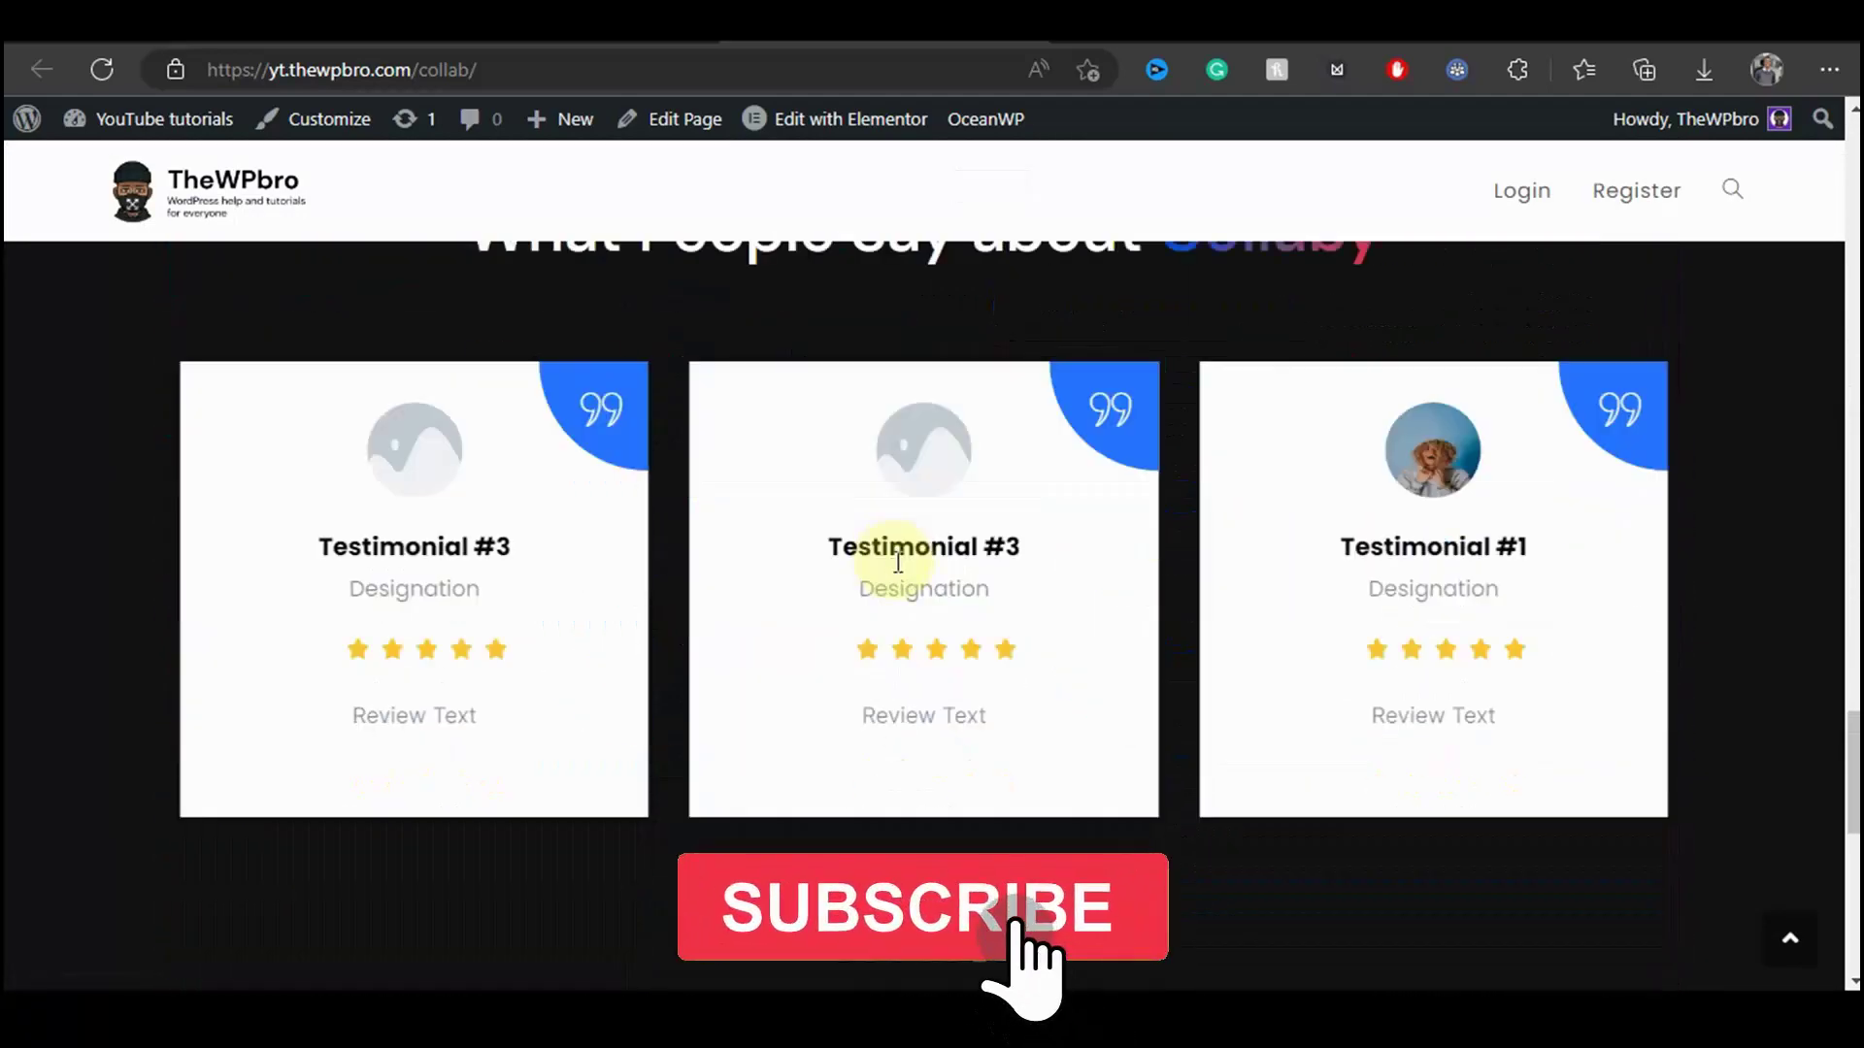
scroll(1116, 616, "down", 3)
scroll(1189, 628, "down", 3)
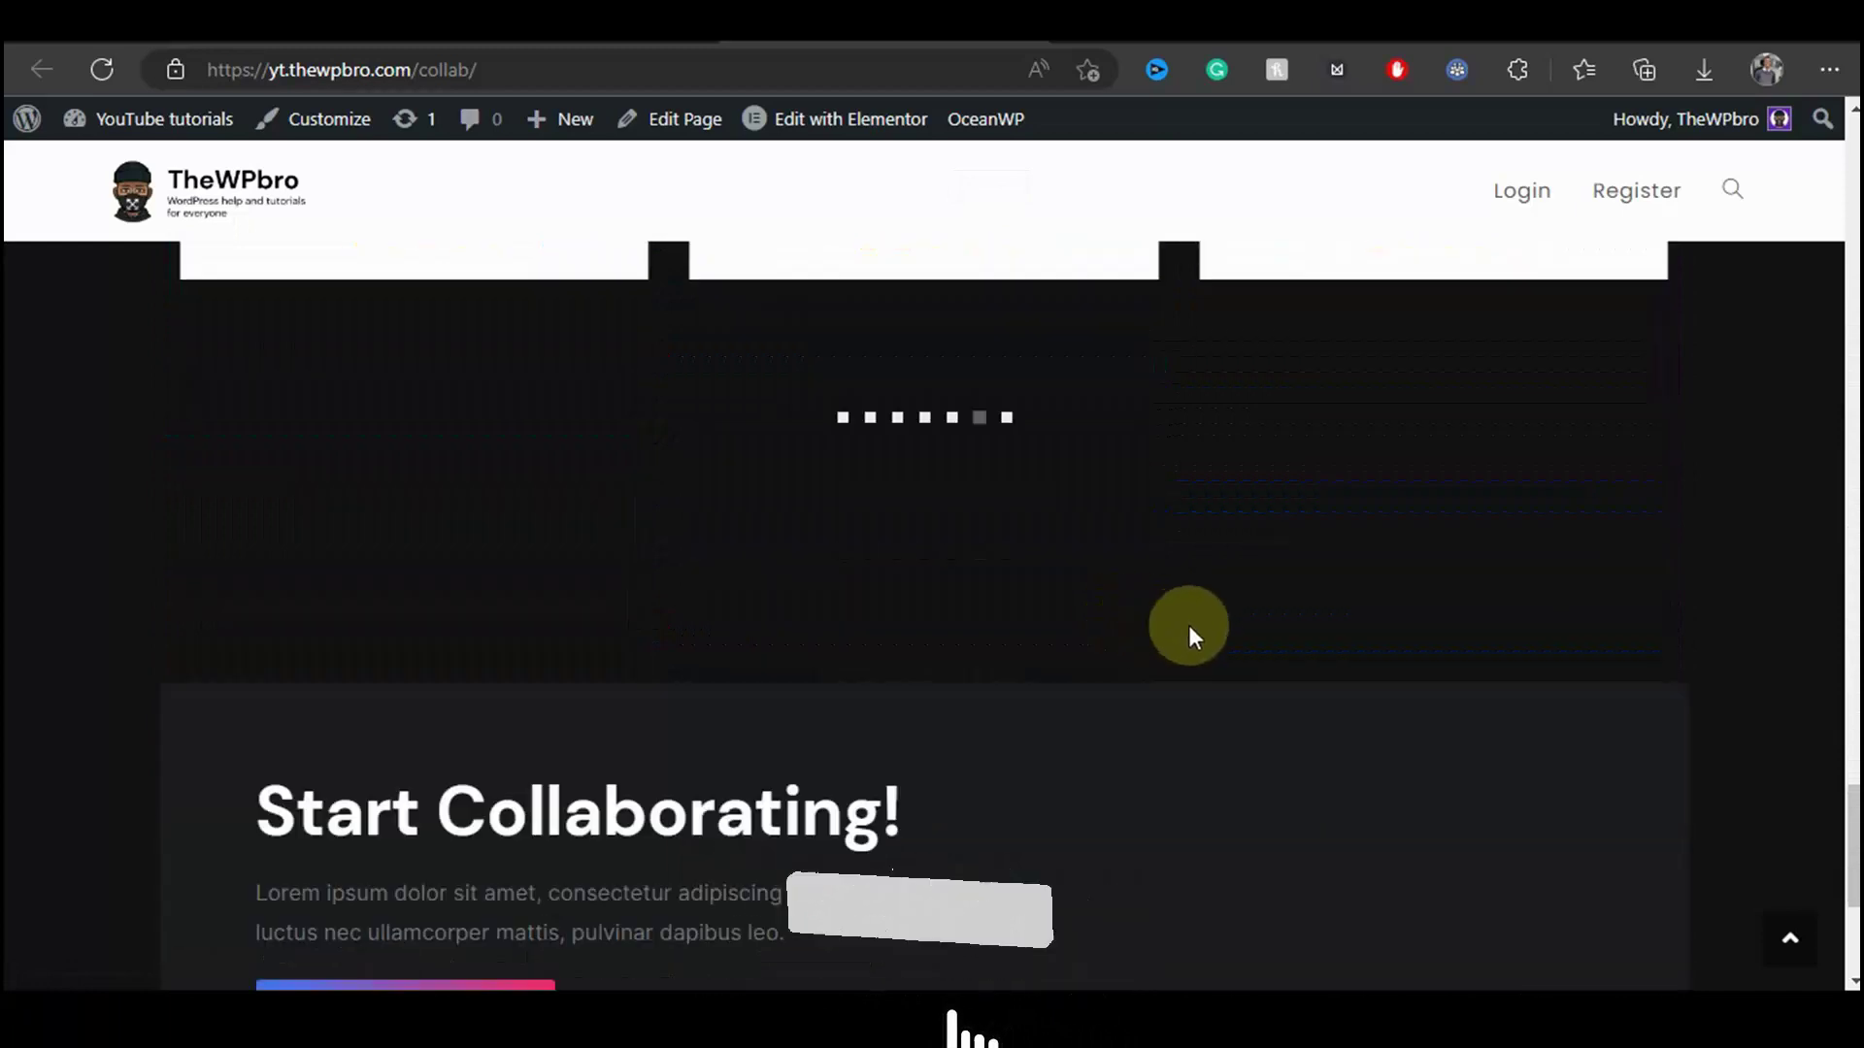
scroll(1213, 636, "down", 5)
scroll(1173, 636, "up", 10)
scroll(1173, 632, "up", 7)
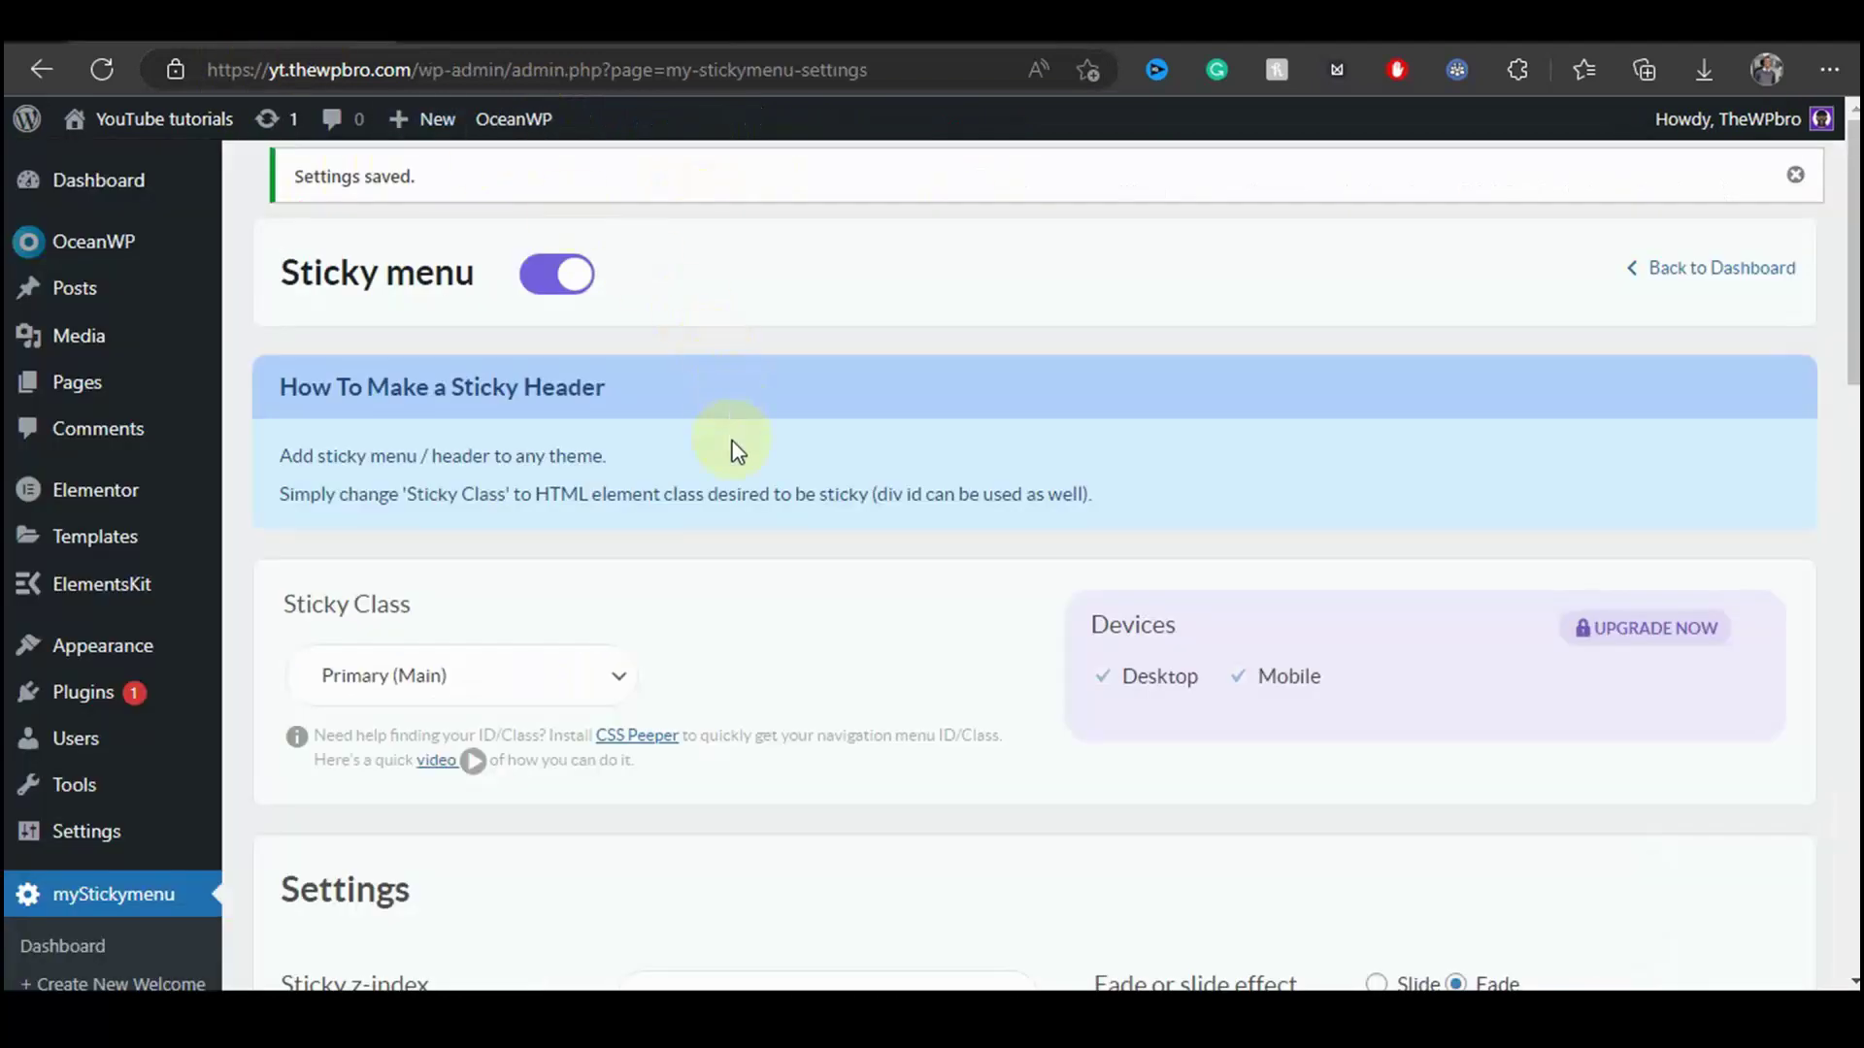
Change the Sticky Class to Virtual Dollar and save the setting
scroll(641, 581, "down", 1)
left_click(531, 553)
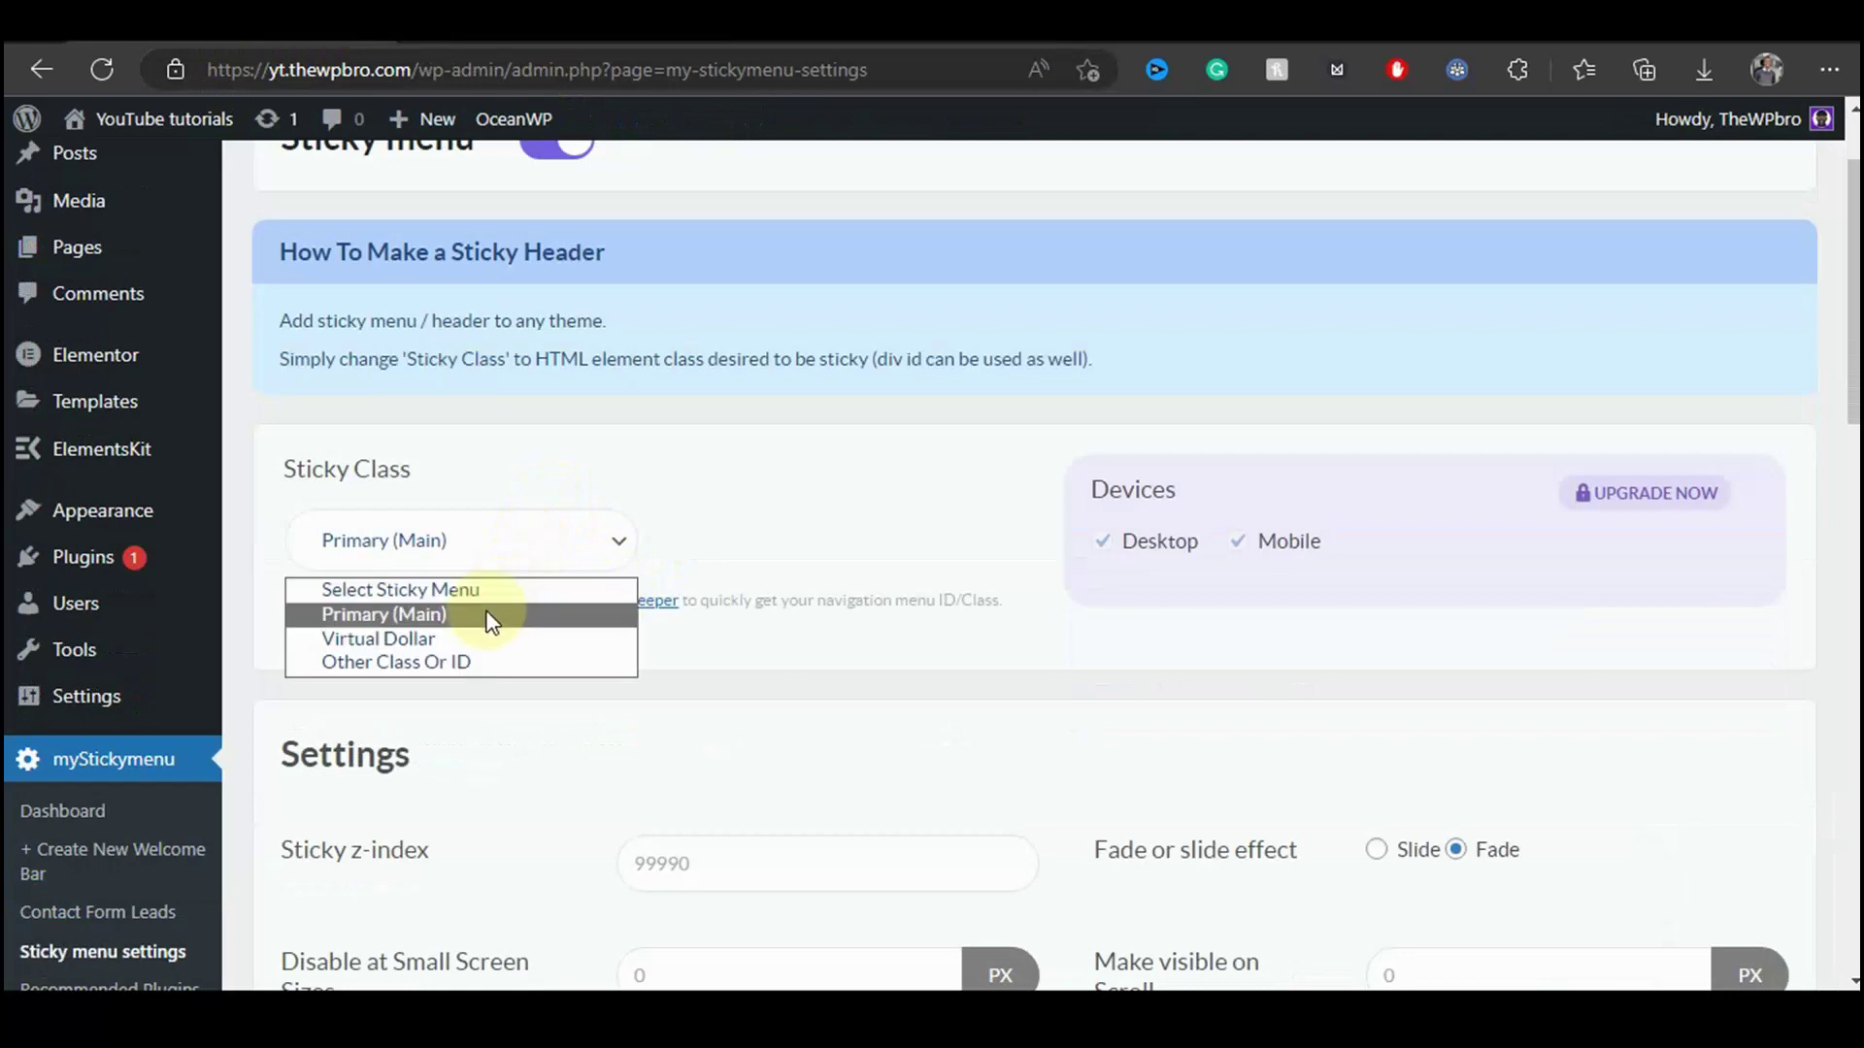
left_click(444, 641)
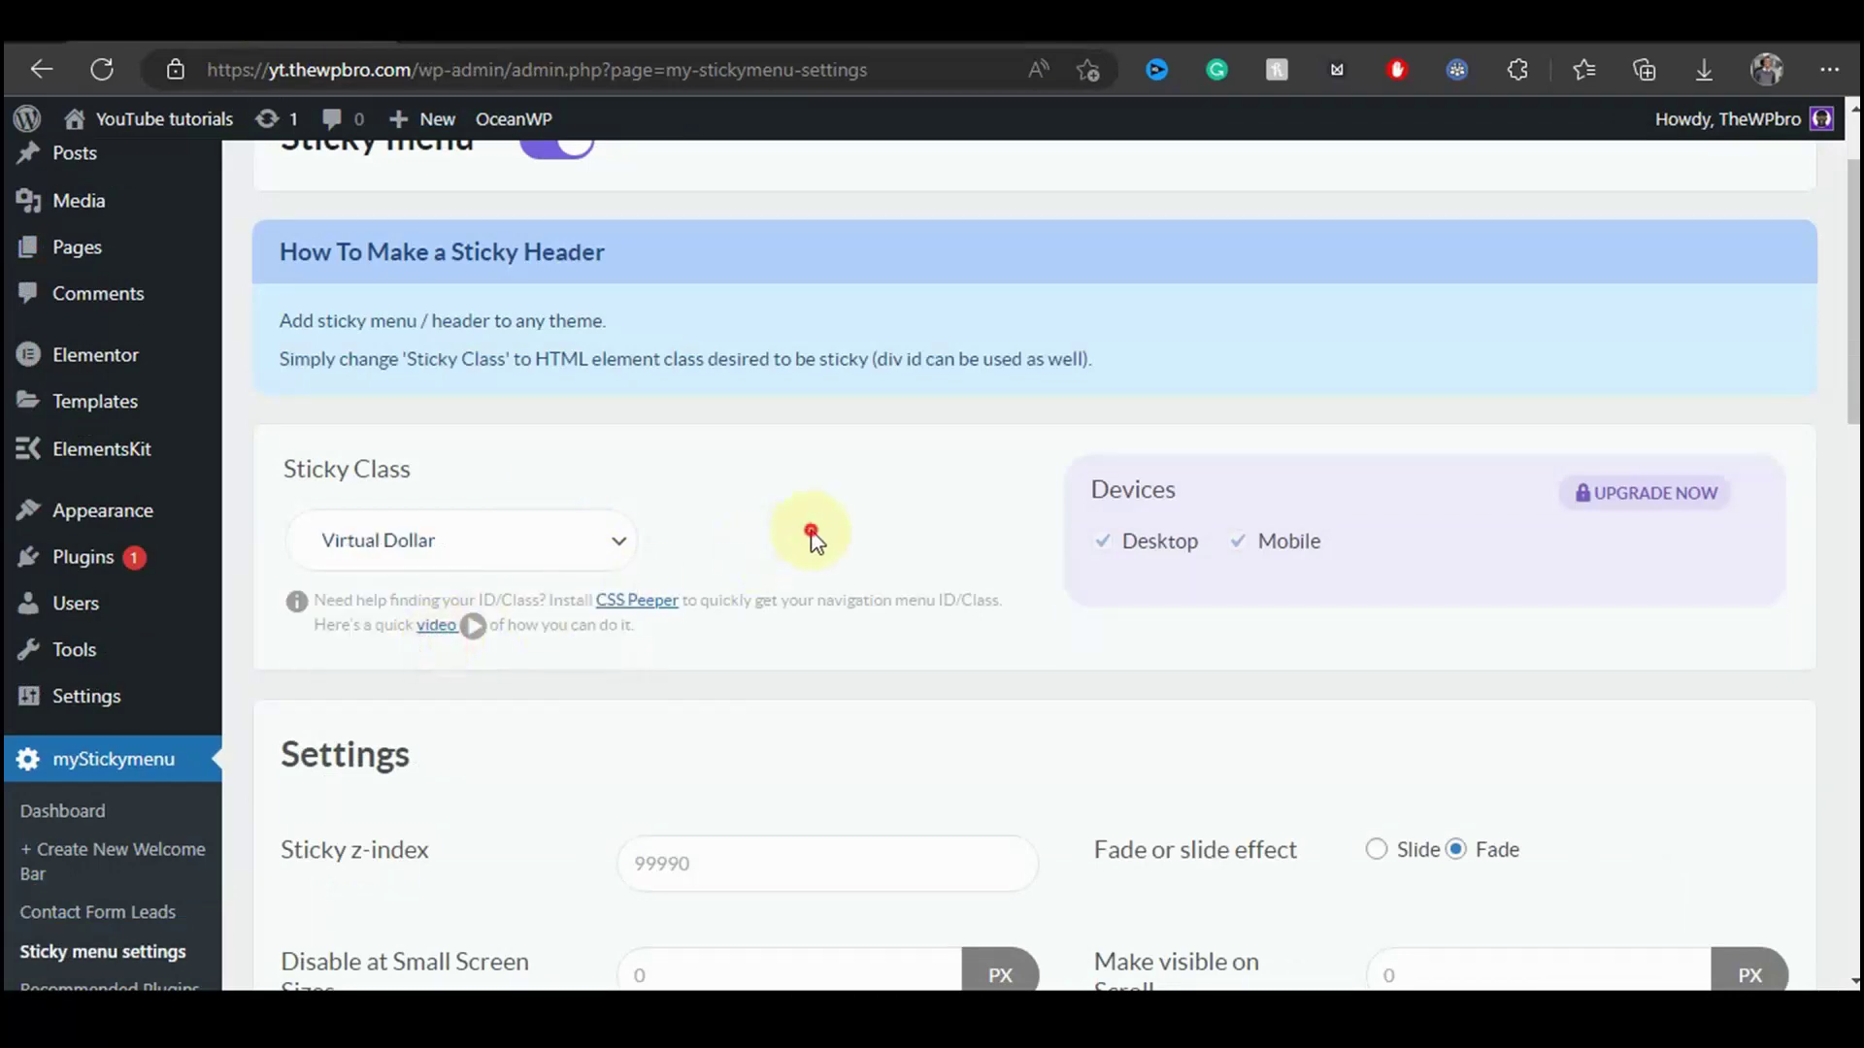
scroll(1341, 553, "down", 2)
scroll(1436, 558, "down", 6)
scroll(1437, 558, "down", 4)
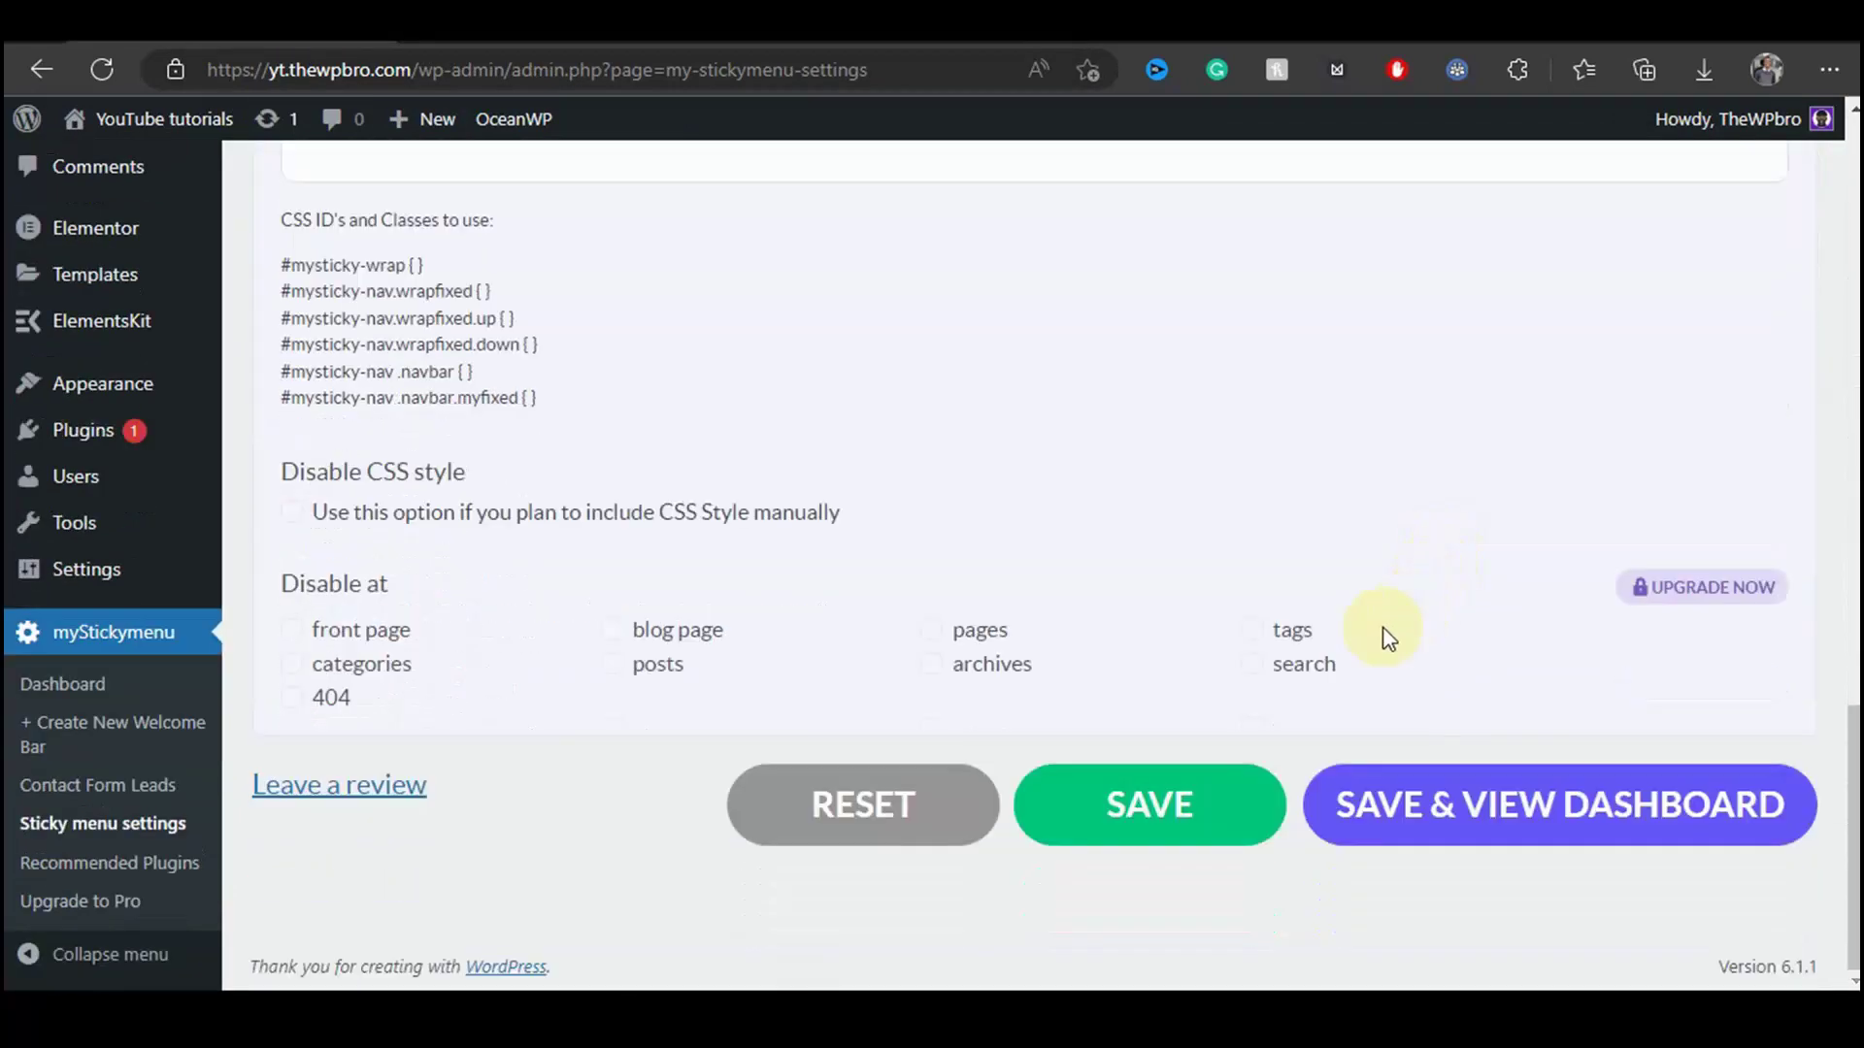
left_click(1169, 815)
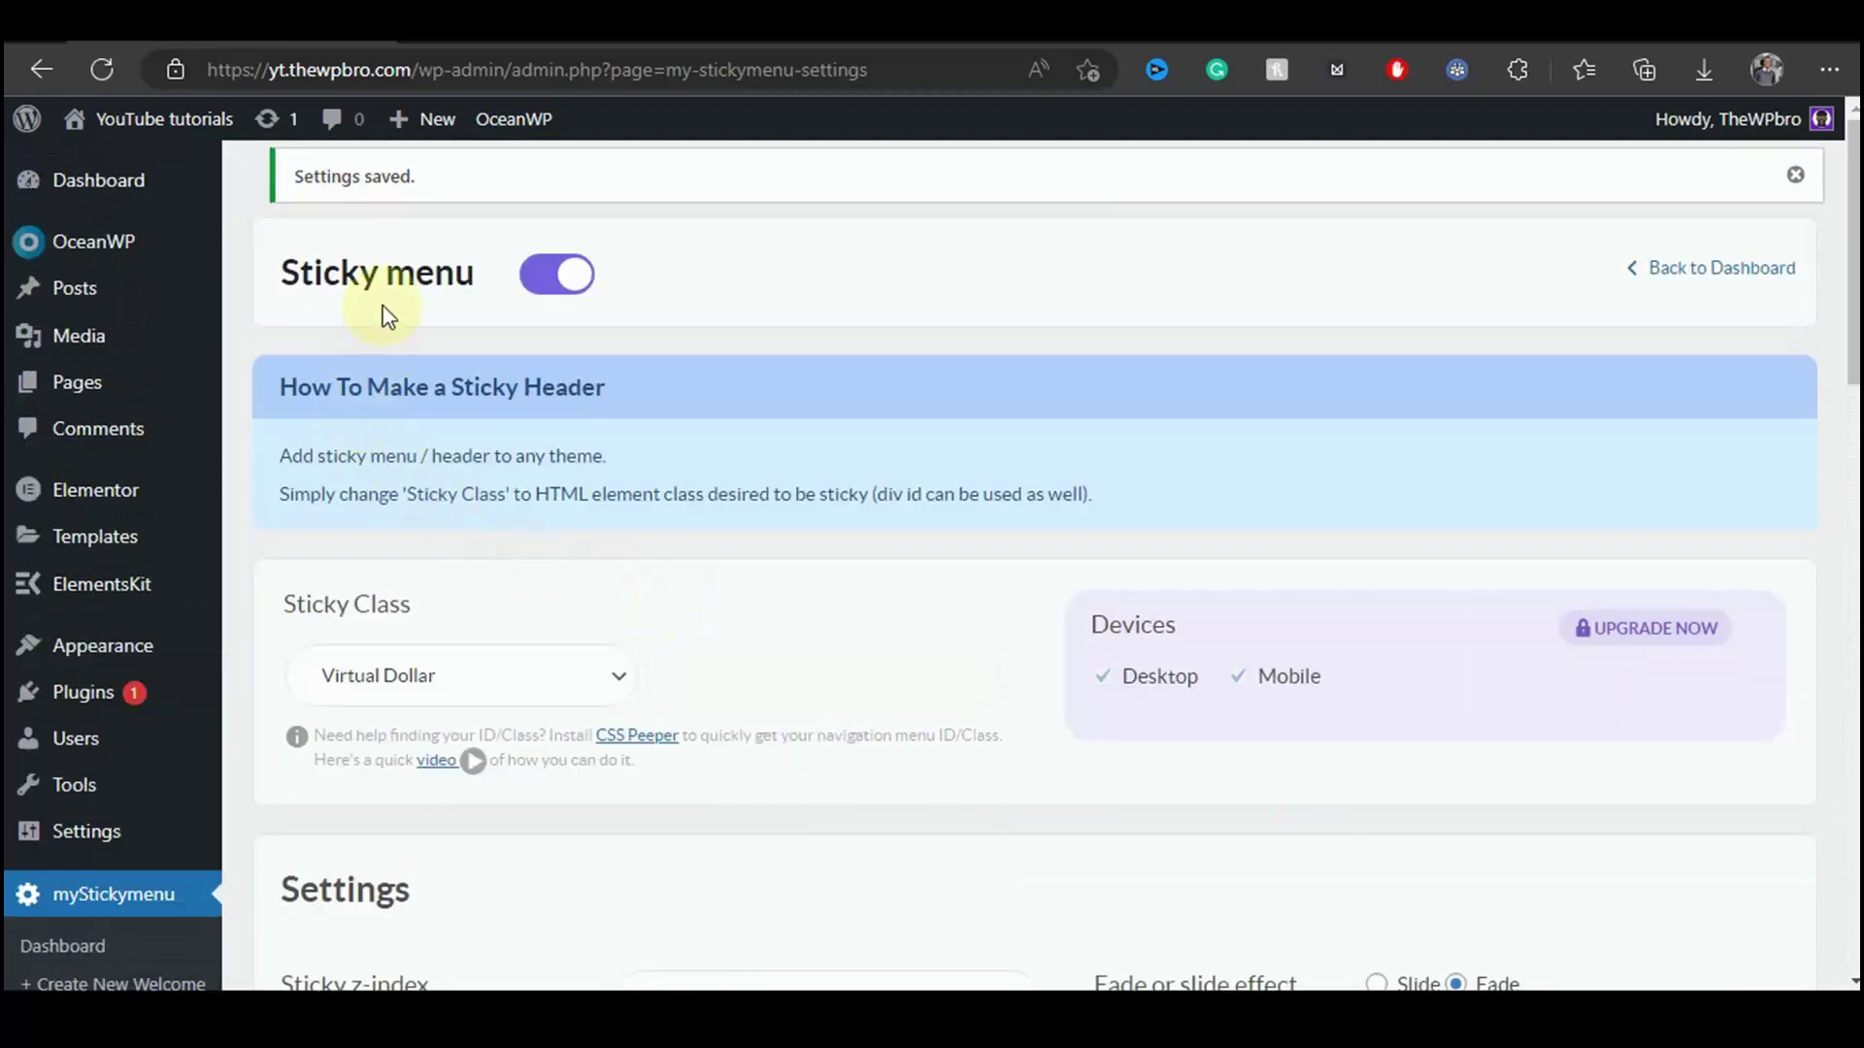
left_click(486, 24)
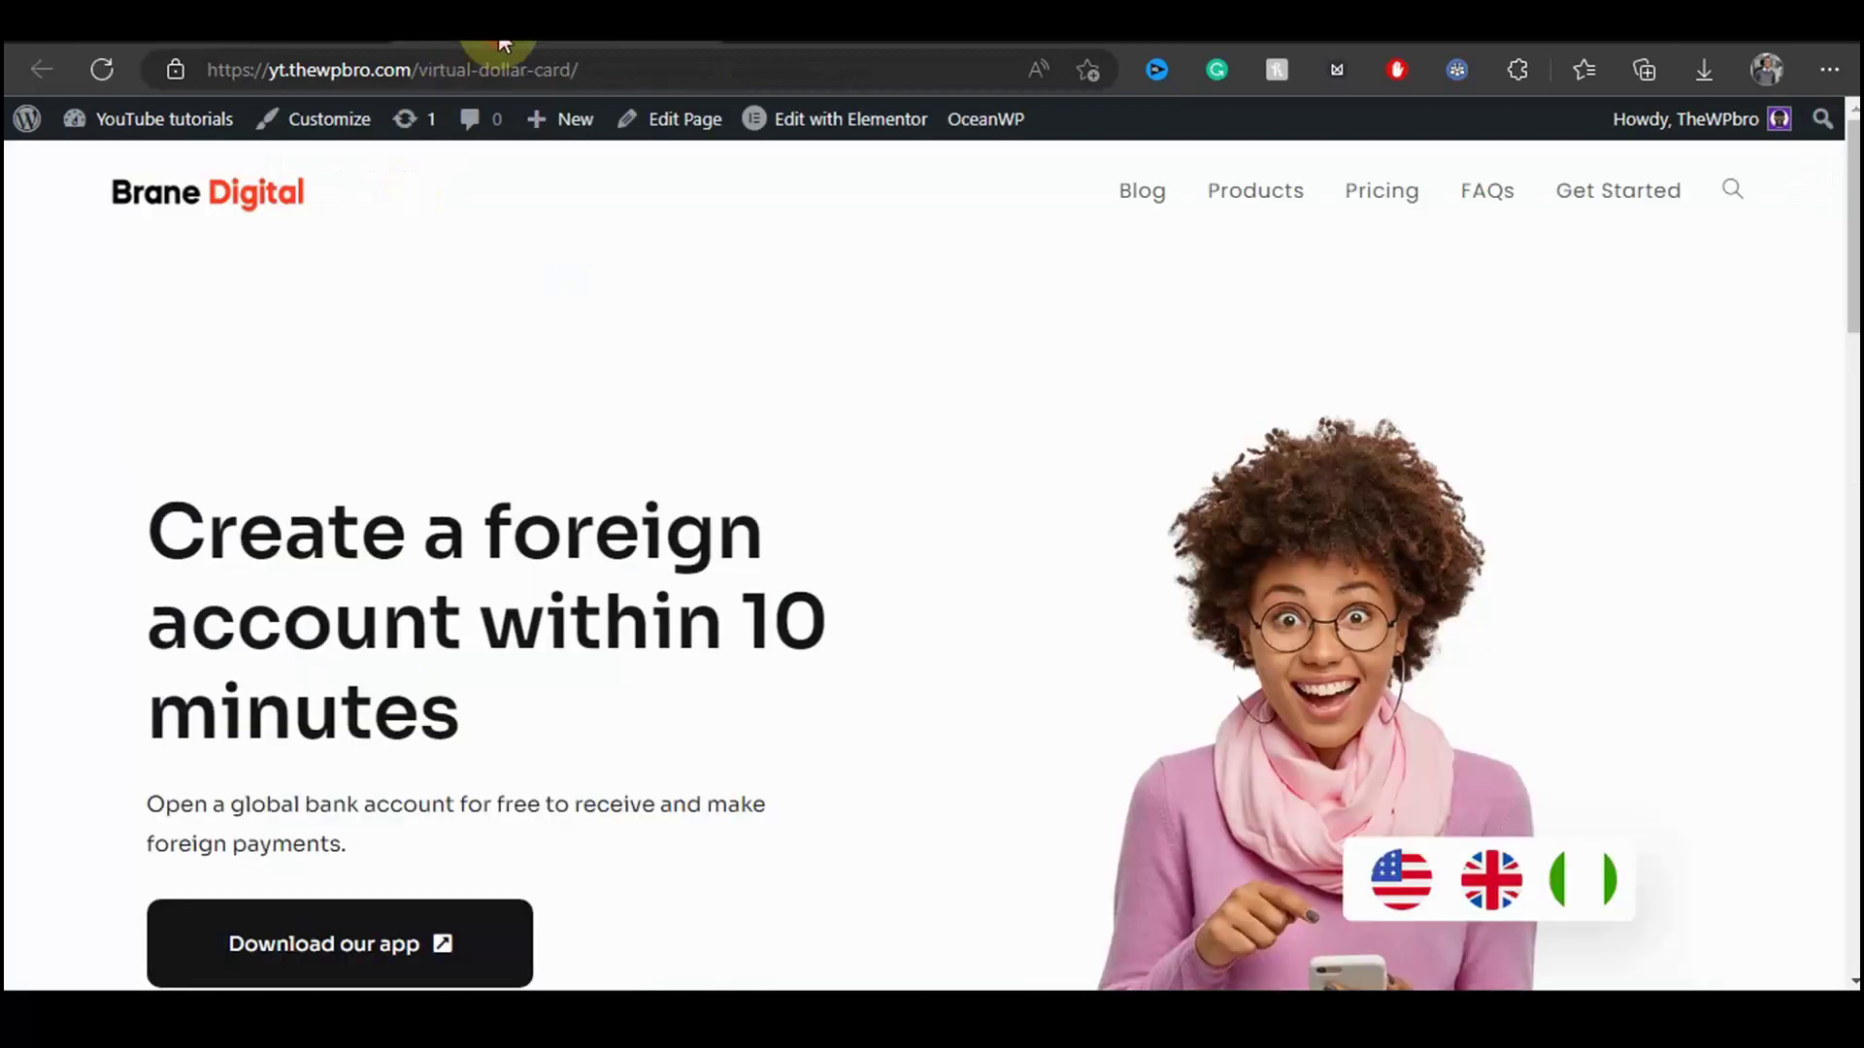
Reload the Virtual Dollar card page and scroll to the footer, checking the Brane Digital header stays fixed
left_click(102, 69)
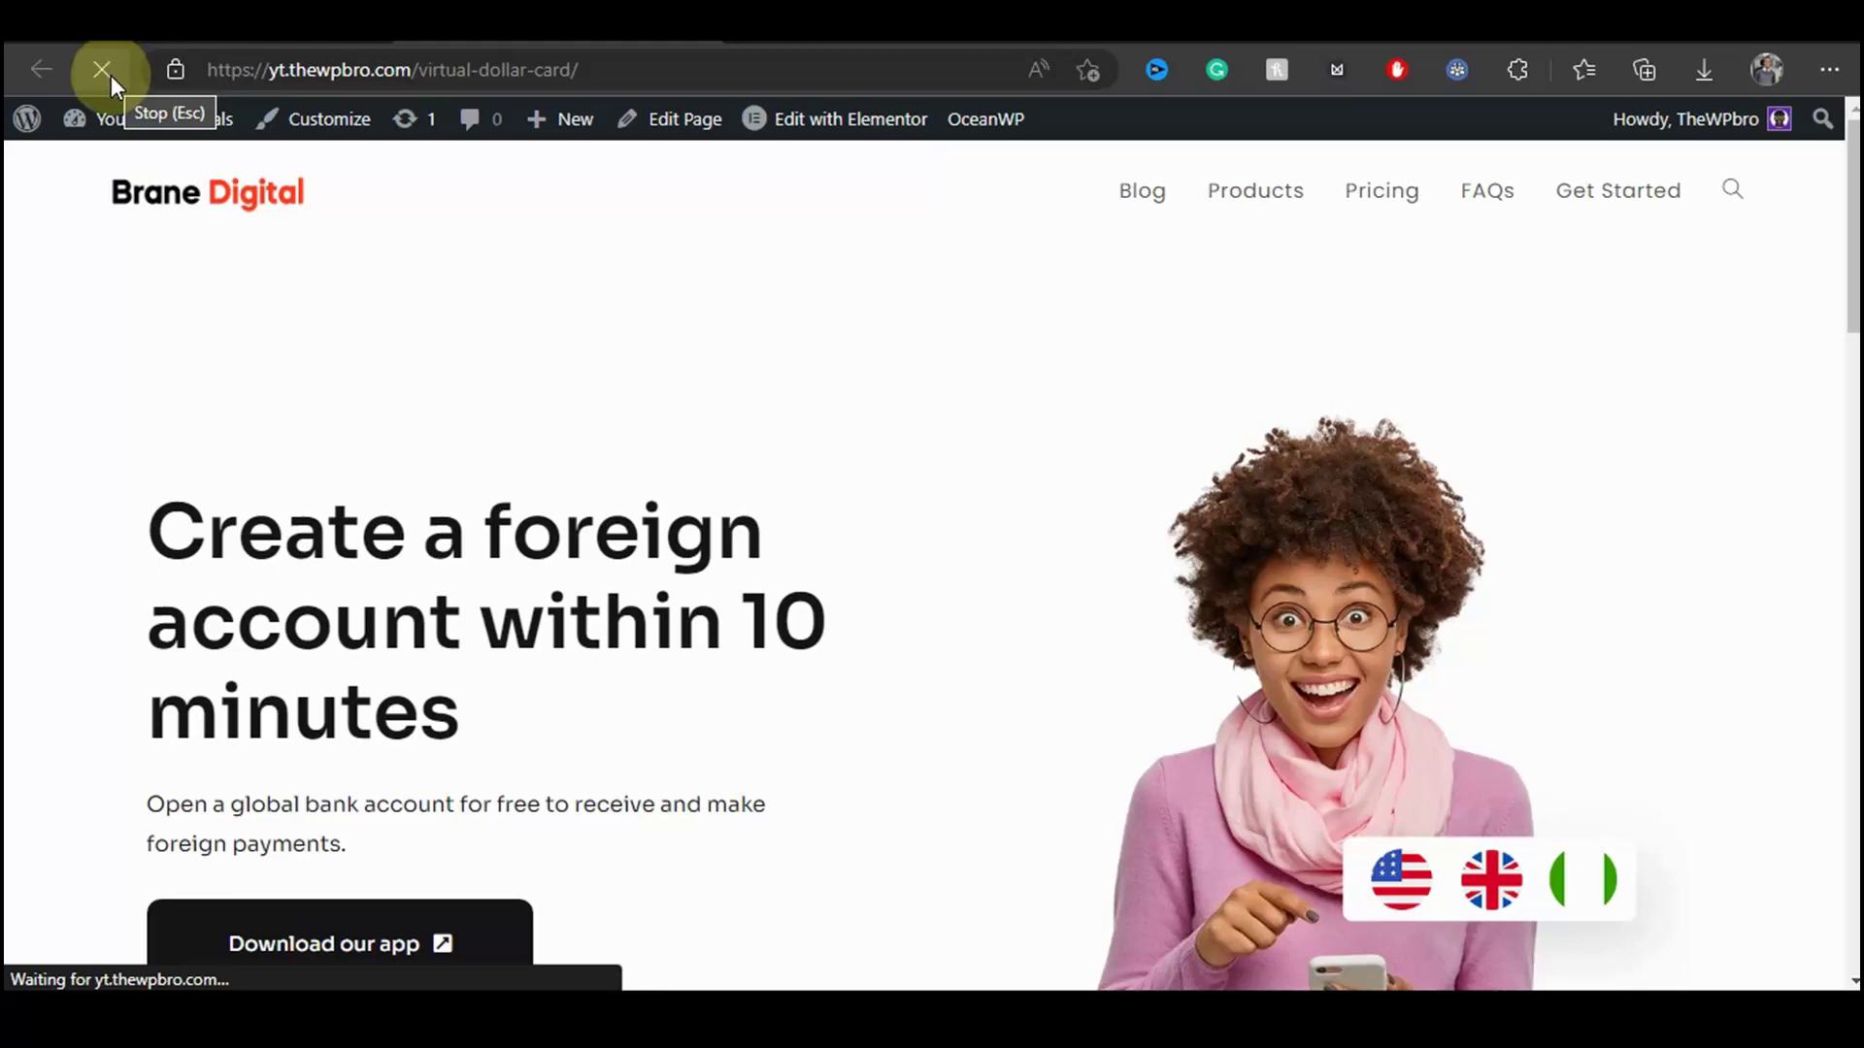
scroll(133, 333, "down", 4)
scroll(363, 404, "down", 3)
scroll(363, 404, "down", 4)
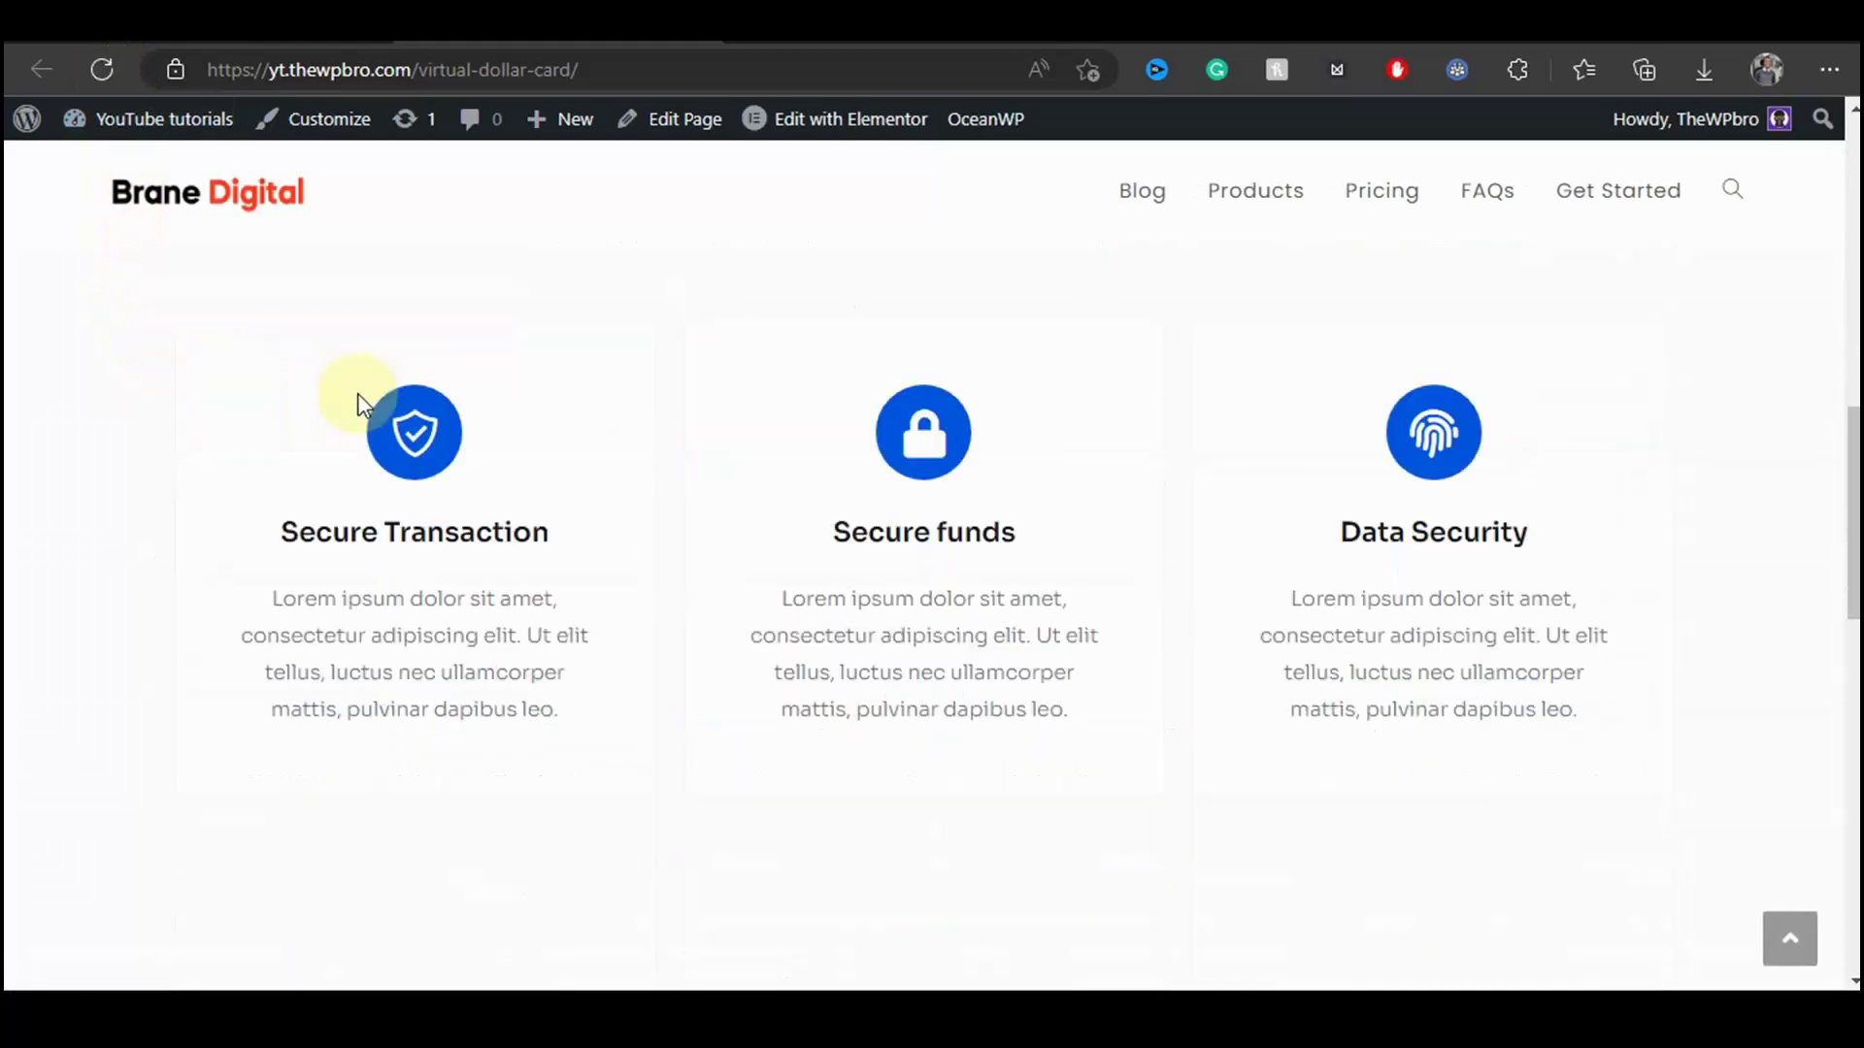
scroll(363, 404, "down", 3)
scroll(363, 404, "down", 2)
scroll(363, 404, "down", 2)
scroll(361, 404, "down", 4)
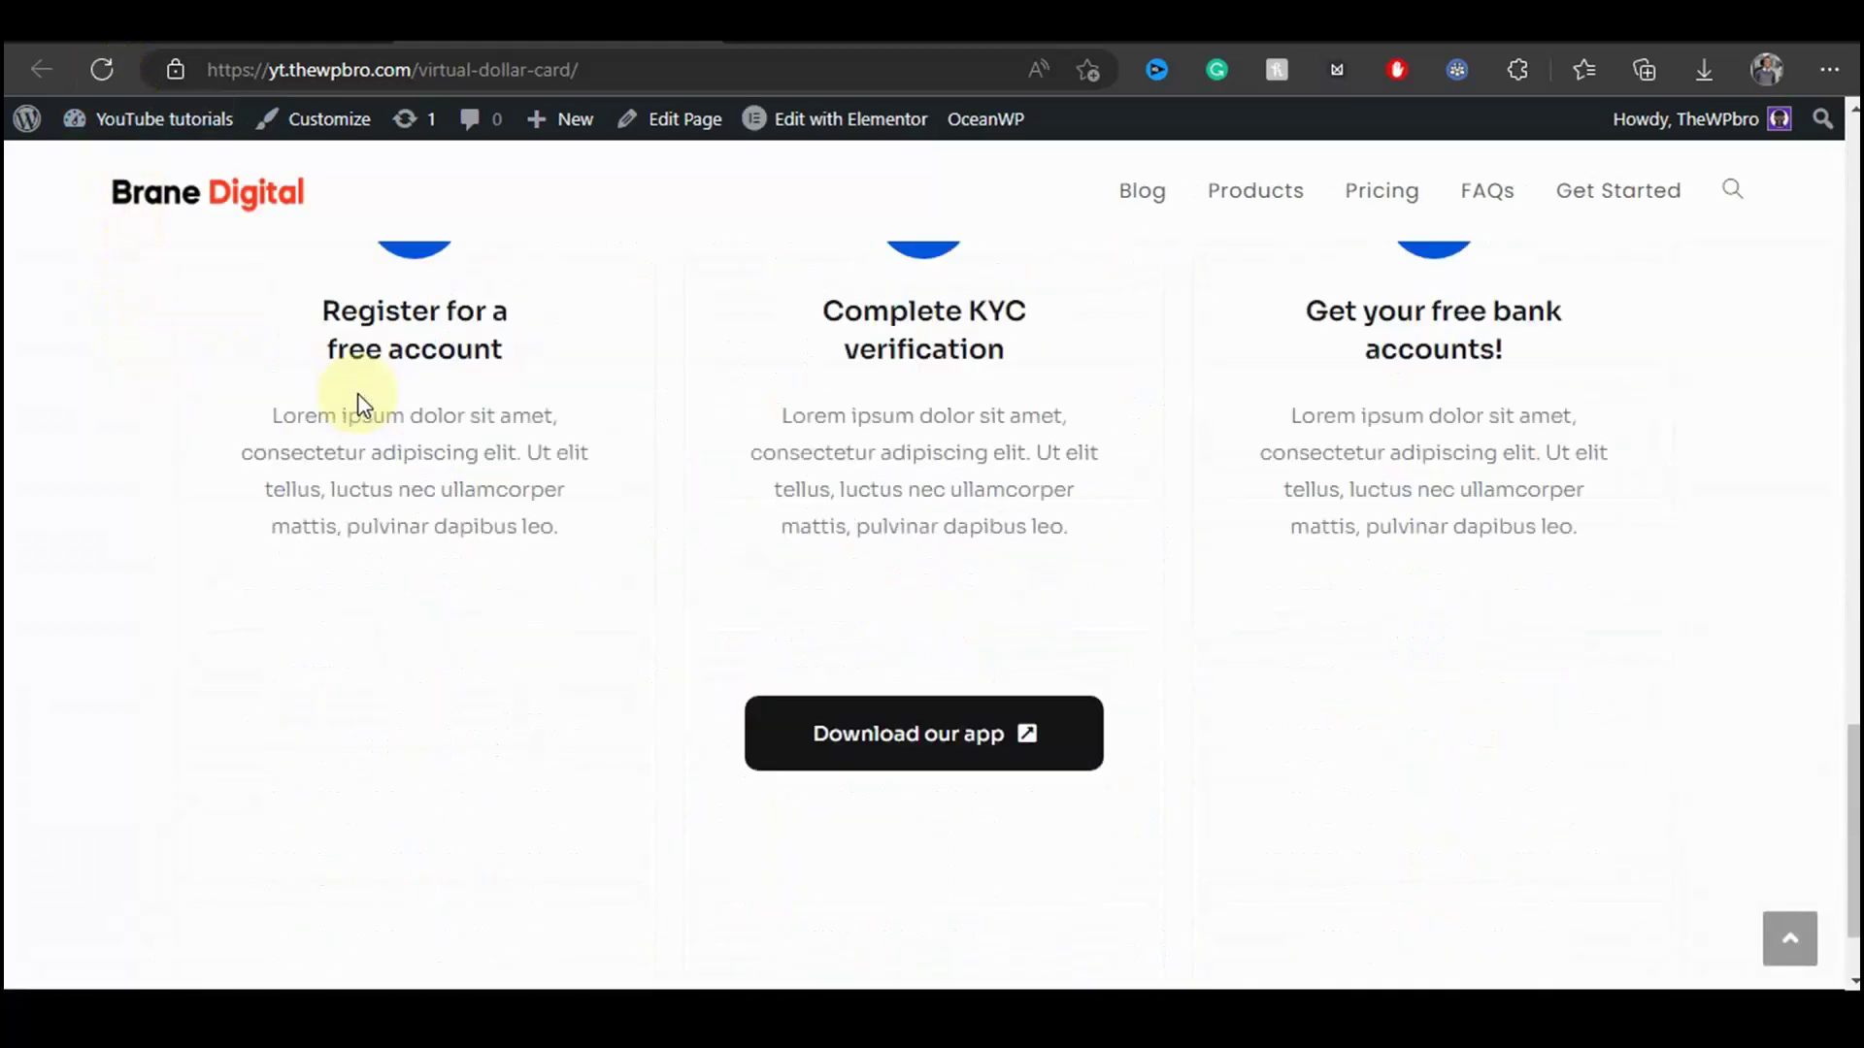
scroll(361, 403, "down", 2)
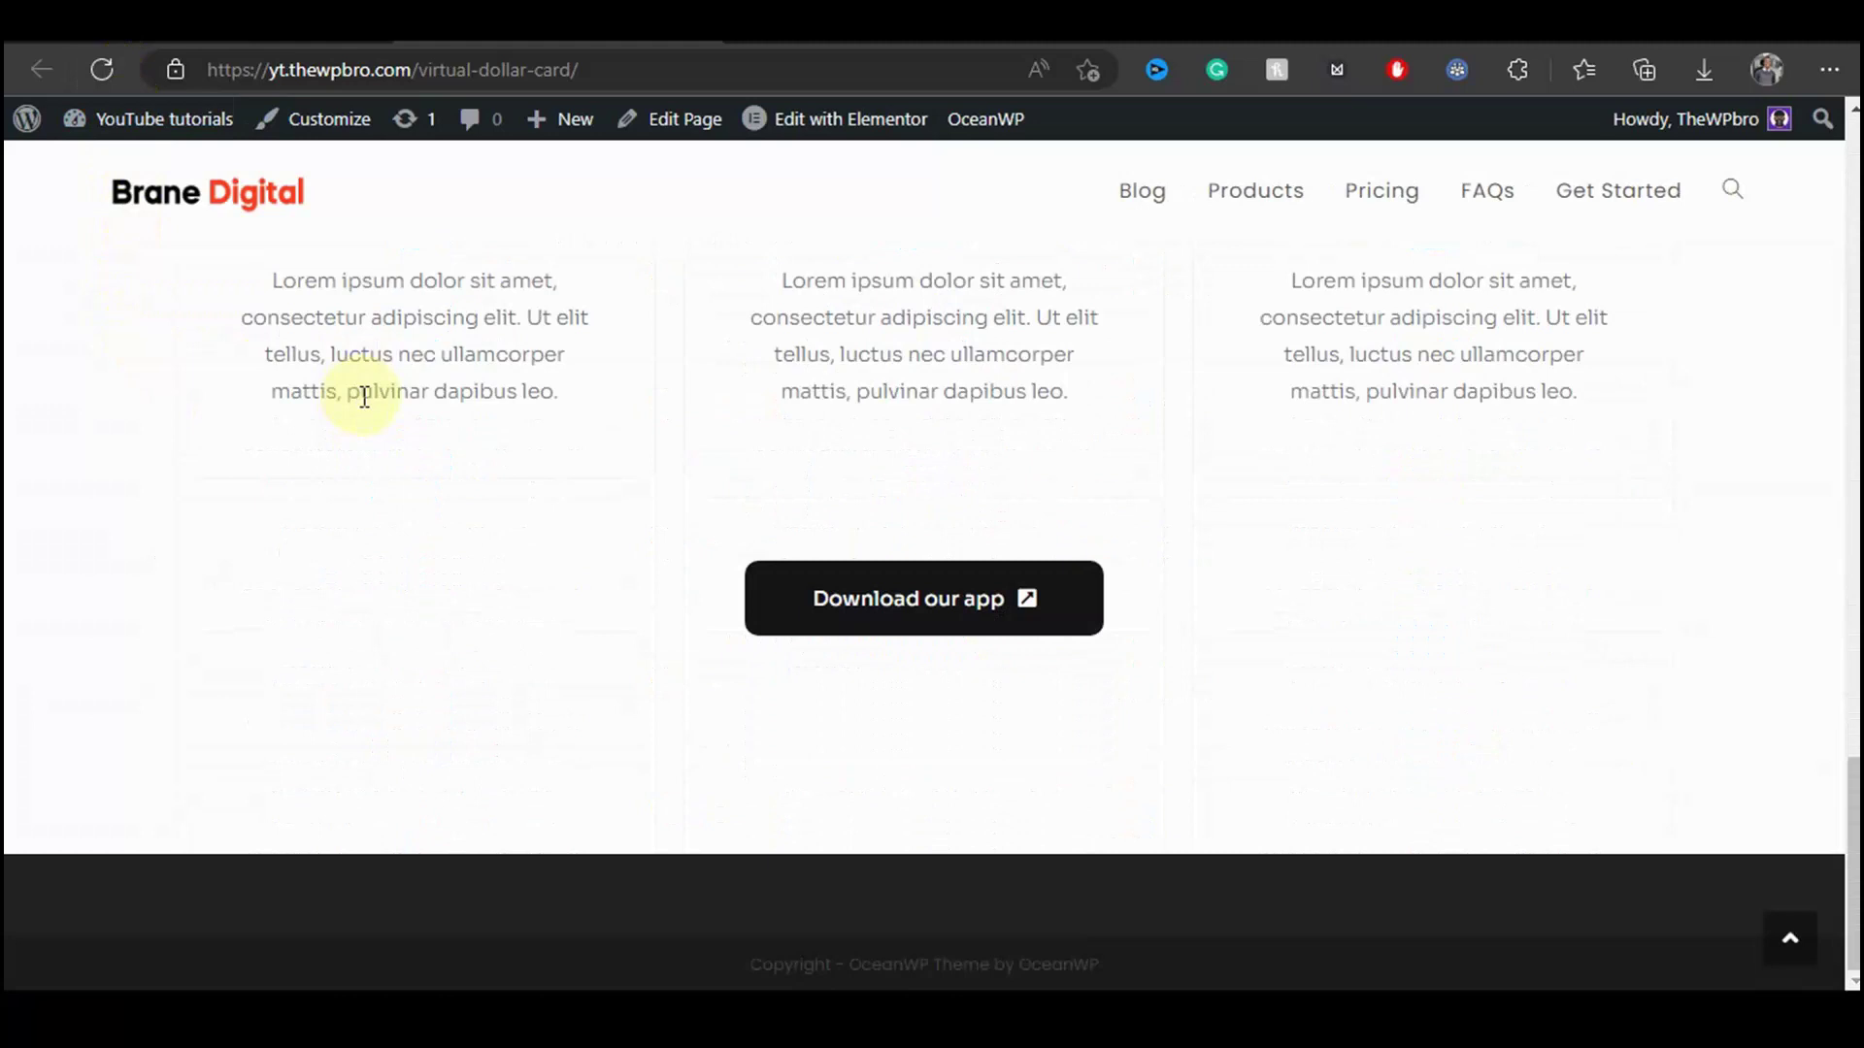